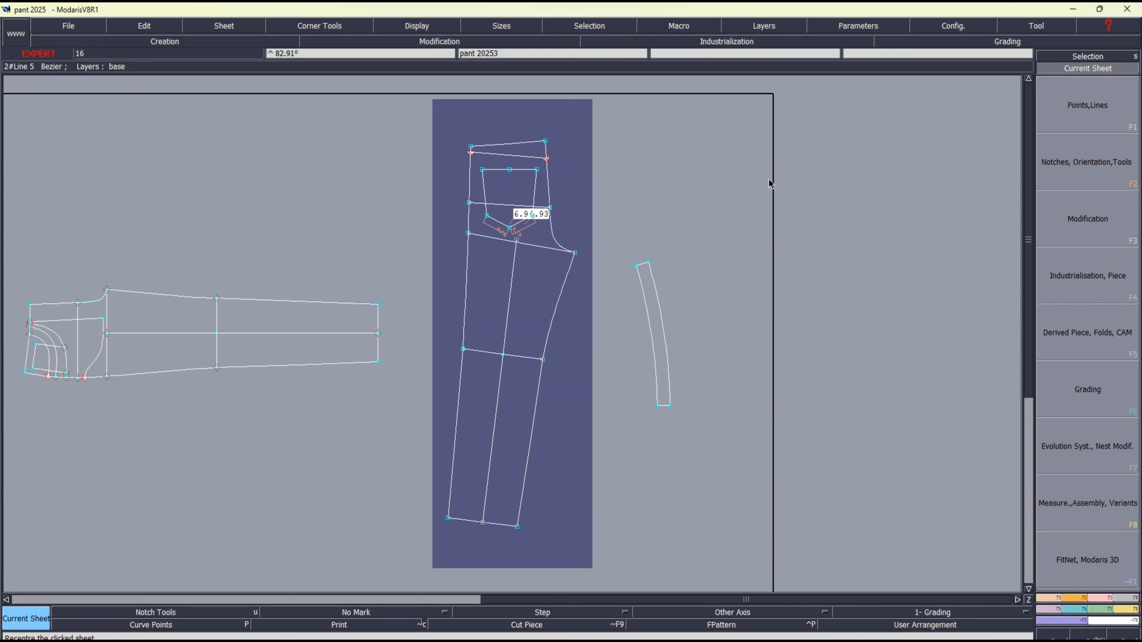
Display the graded size nest and make the front trouser piece the current sheet
{"action": "key", "text": "F10"}
{"action": "key", "text": "F11"}
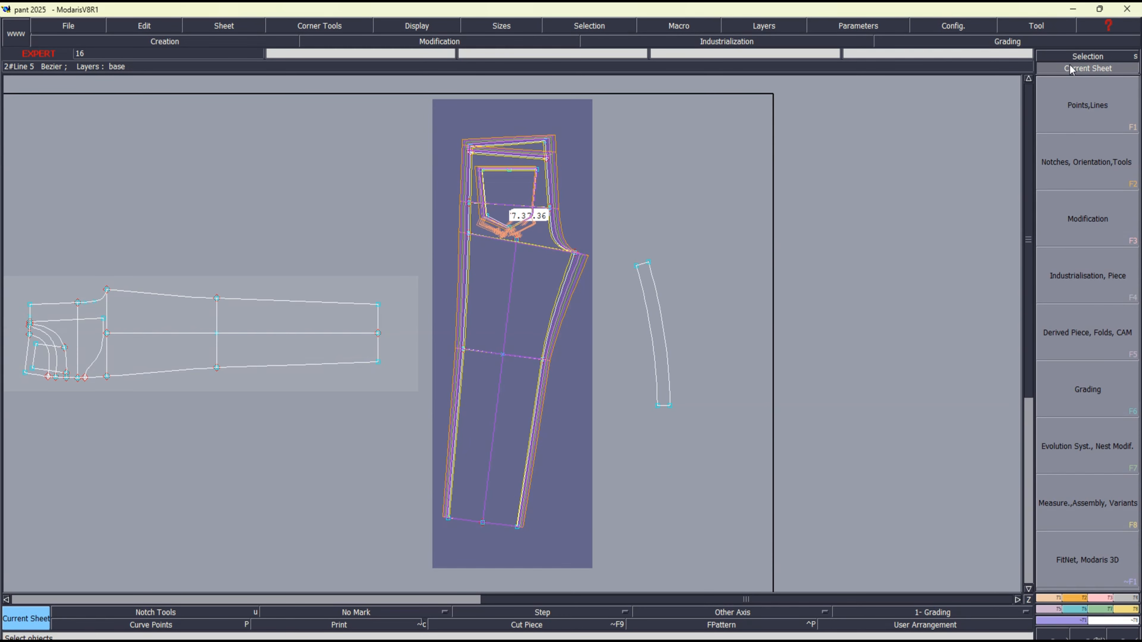
{"action": "left_click", "coordinate": [146, 312]}
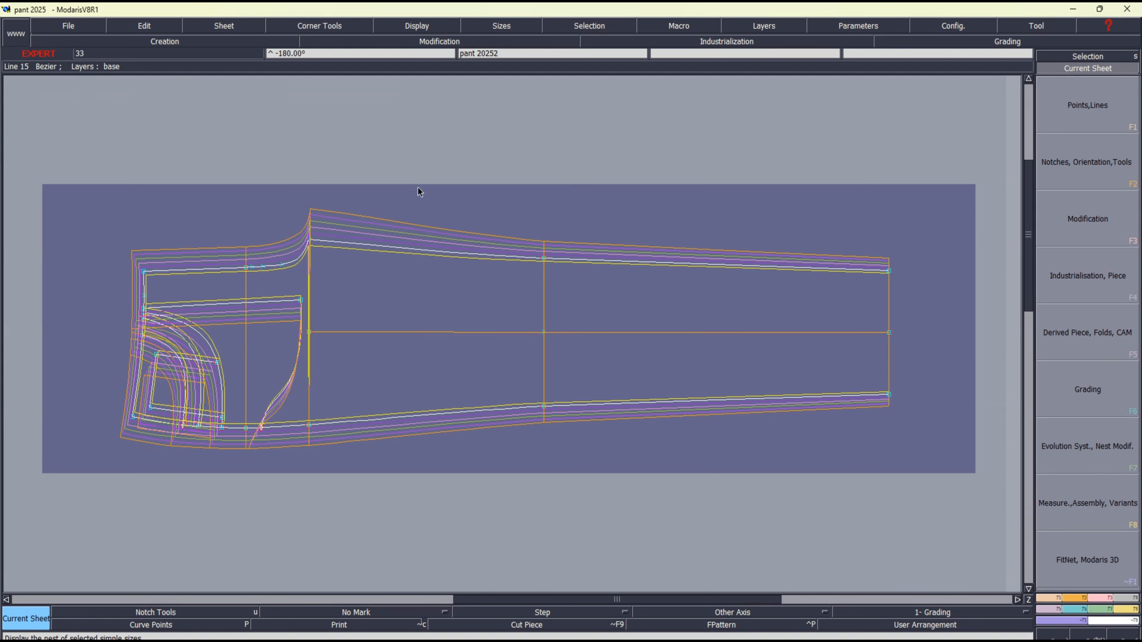
Turn on the title block display and zoom in on the front piece's pocket area
{"action": "left_click", "coordinate": [422, 27]}
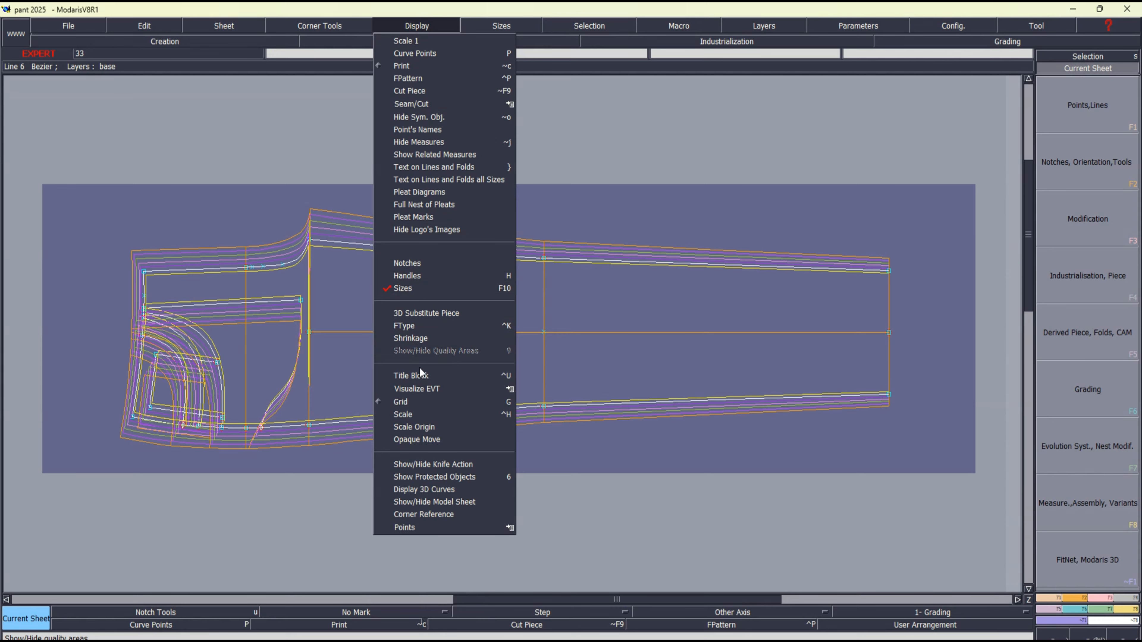
{"action": "left_click", "coordinate": [413, 373]}
{"action": "key", "text": "Return"}
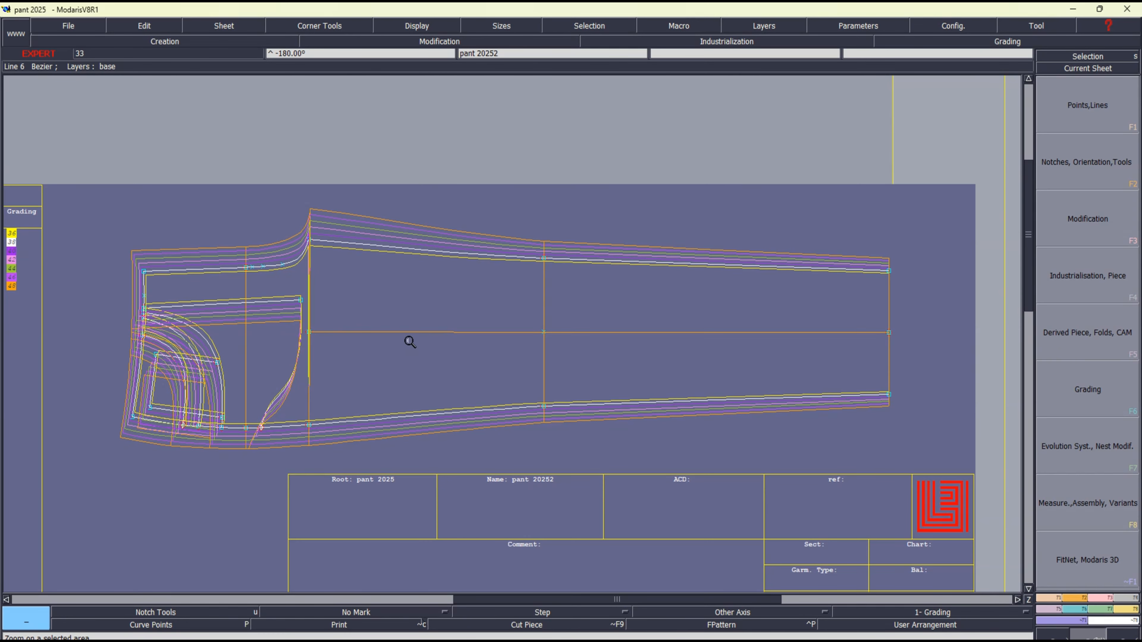
{"action": "left_click_drag", "start_coordinate": [68, 223], "coordinate": [389, 477]}
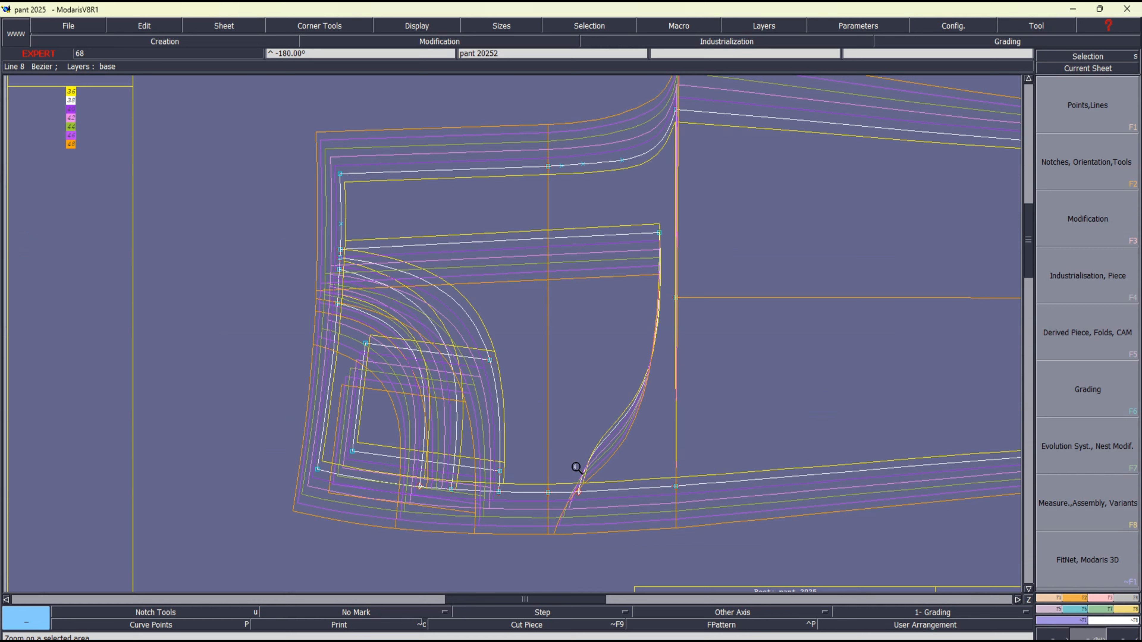
Pack the front piece's size nest on the corner point where the waistline meets the side seam
{"action": "key", "text": "s"}
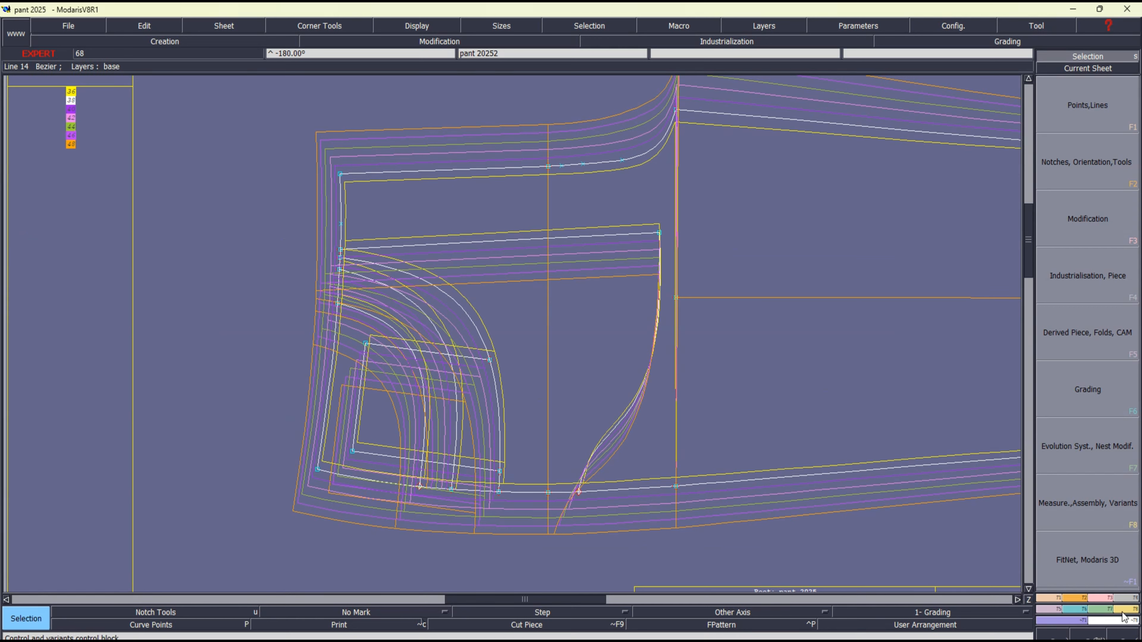
{"action": "left_click", "coordinate": [1082, 618]}
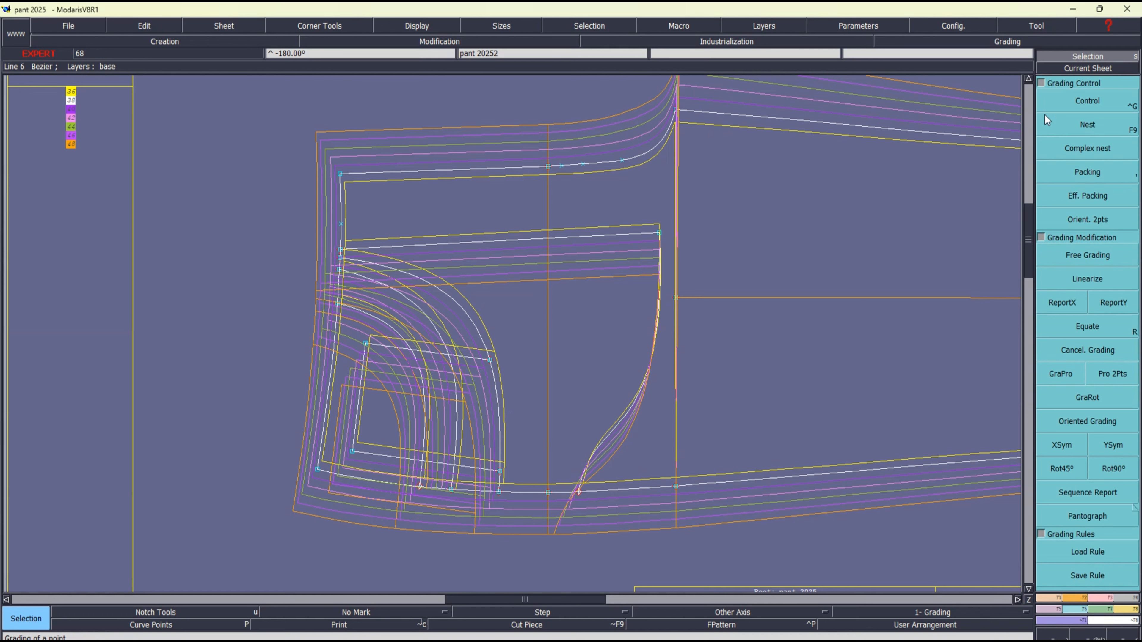
{"action": "left_click", "coordinate": [1086, 171]}
{"action": "left_click", "coordinate": [316, 467]}
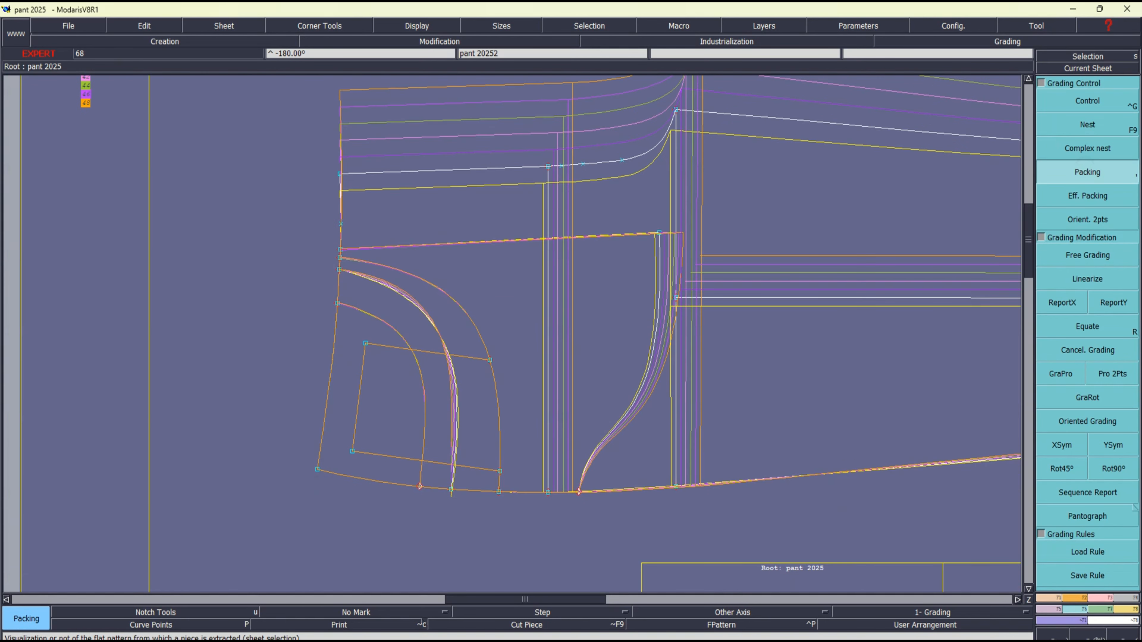
Switch to Excel, check the size-to-size increments for front pocket width in row 32, and return to Modaris
{"action": "left_click", "coordinate": [629, 641]}
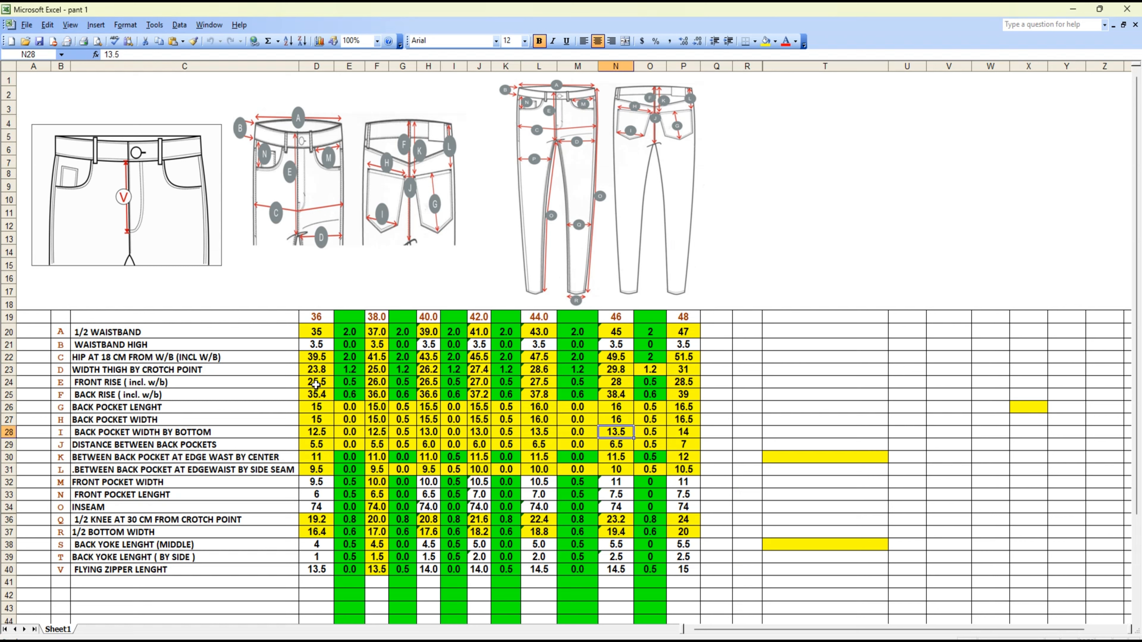
{"action": "left_click", "coordinate": [352, 481]}
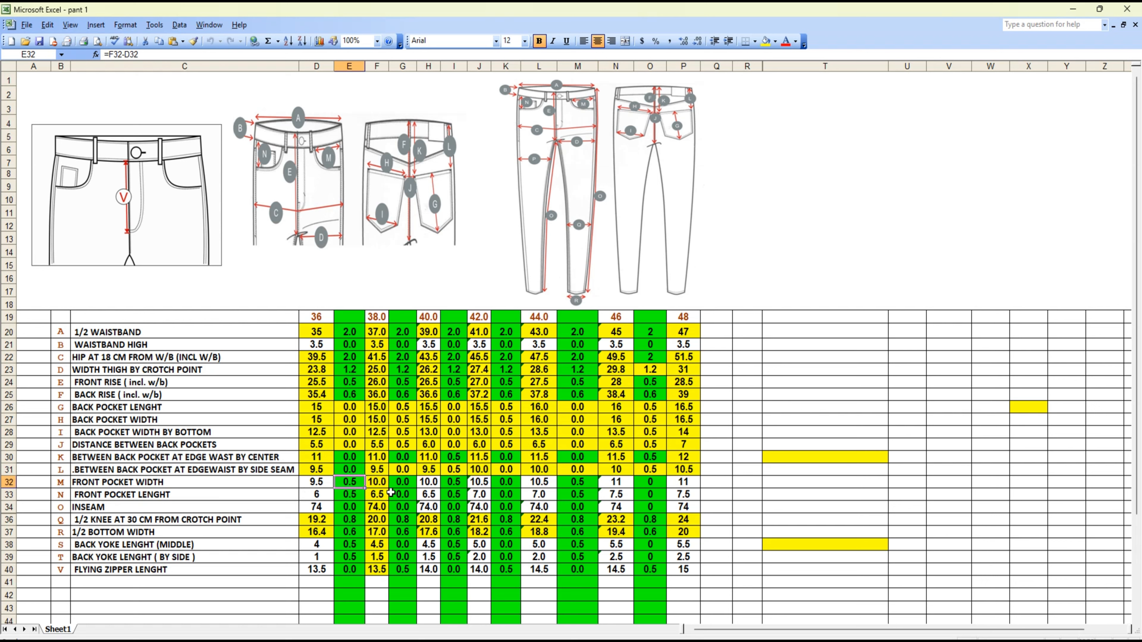
{"action": "left_click", "coordinate": [412, 482]}
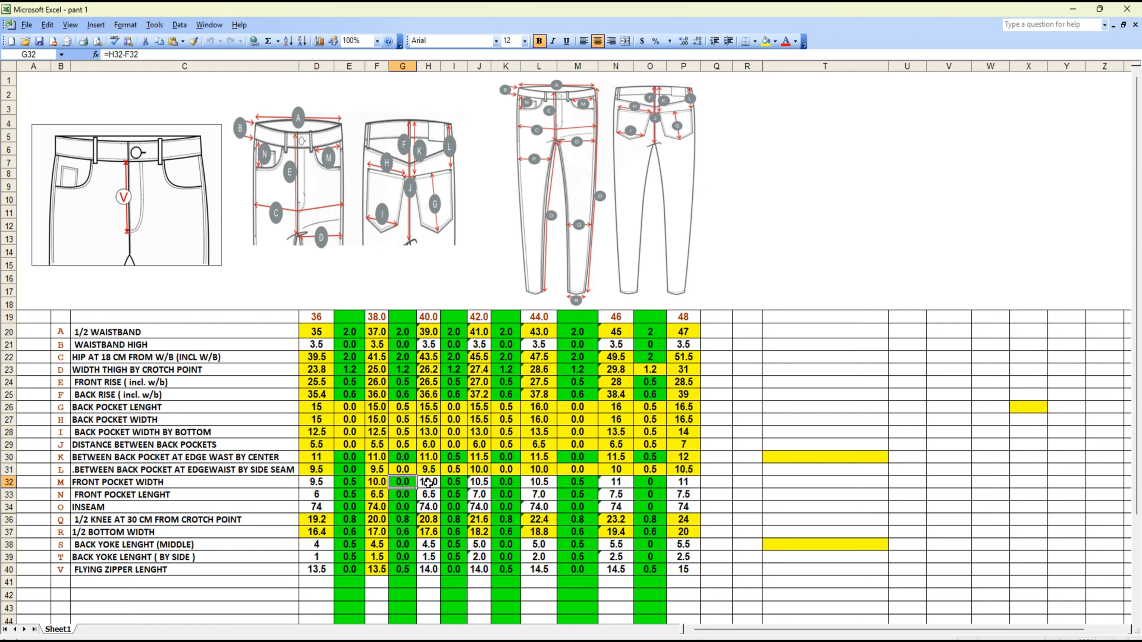
{"action": "left_click", "coordinate": [457, 483]}
{"action": "left_click", "coordinate": [511, 486]}
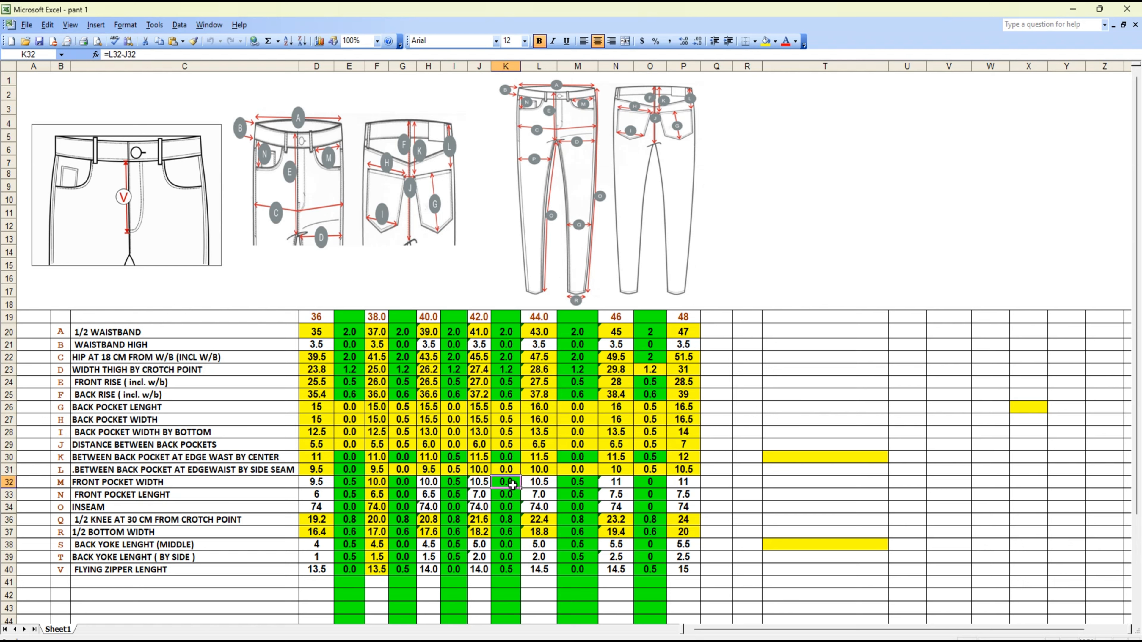
{"action": "left_click", "coordinate": [589, 483]}
{"action": "left_click", "coordinate": [659, 485]}
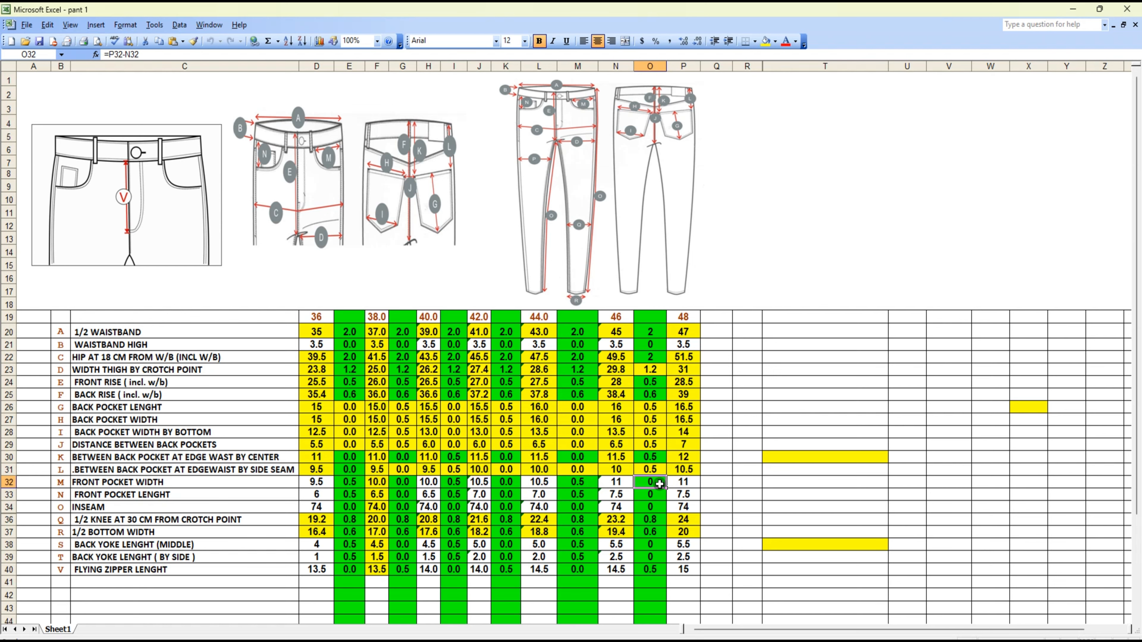
{"action": "left_click", "coordinate": [1072, 9]}
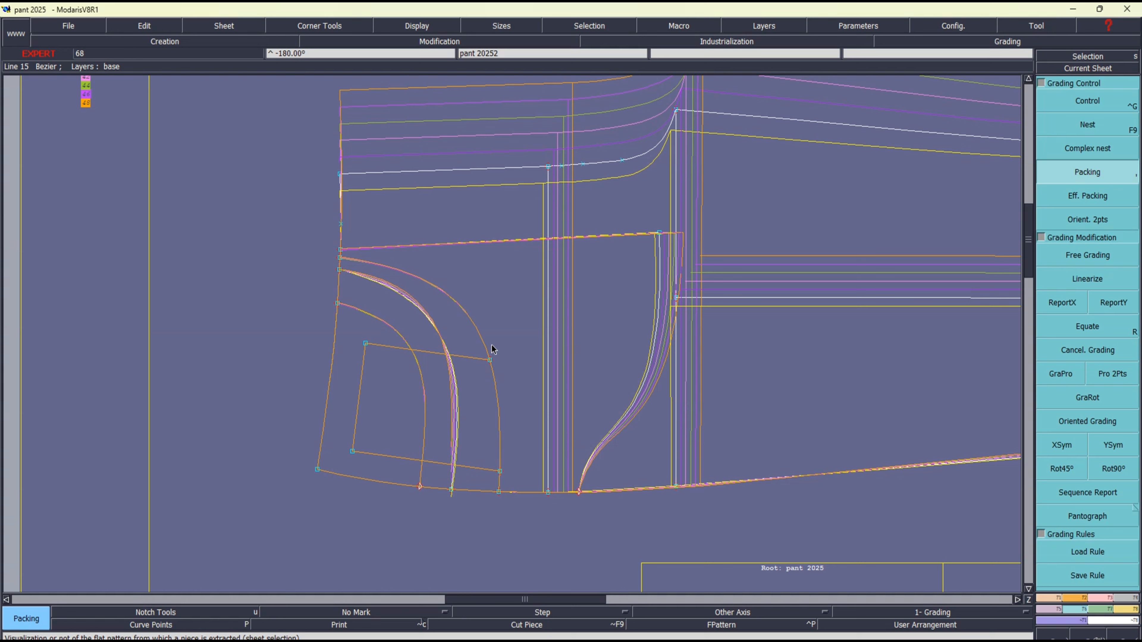
Extend the waist ends of the three front pocket curves and the adjacent straight line by 0.50 cm with Len.Str.Line
{"action": "key", "text": "F3"}
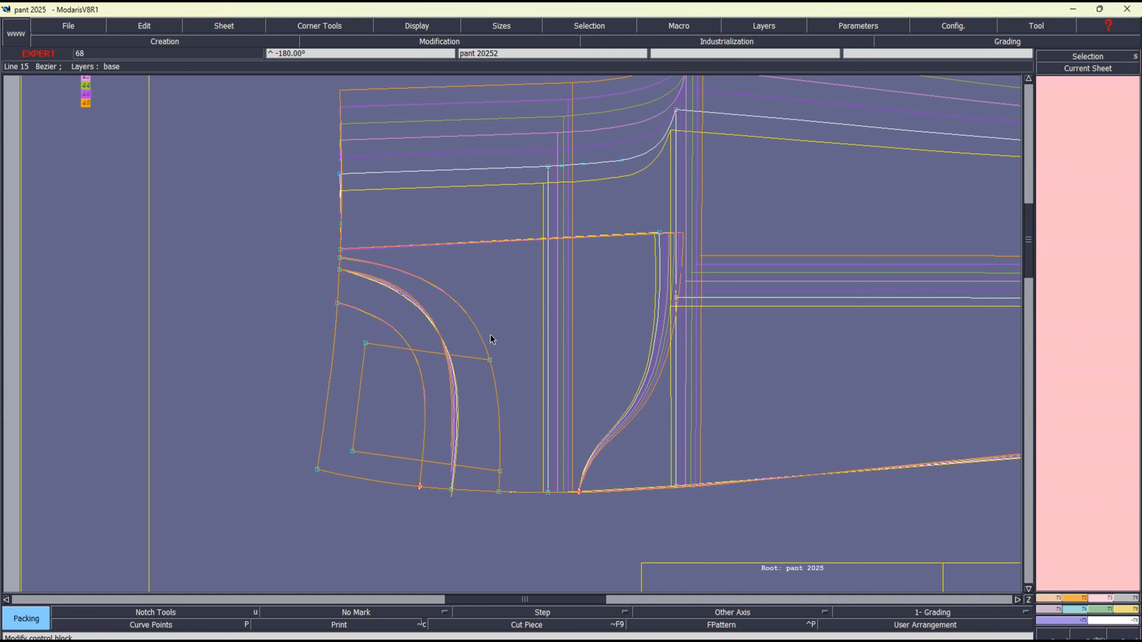
{"action": "left_click", "coordinate": [1103, 598]}
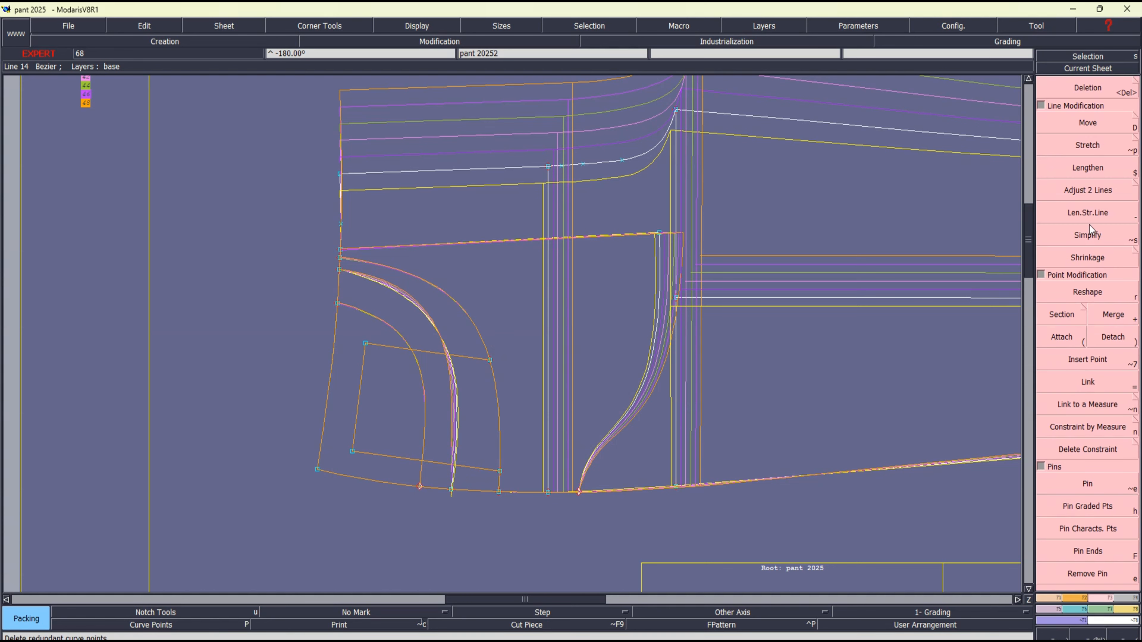
{"action": "left_click", "coordinate": [1089, 214]}
{"action": "left_click", "coordinate": [358, 311]}
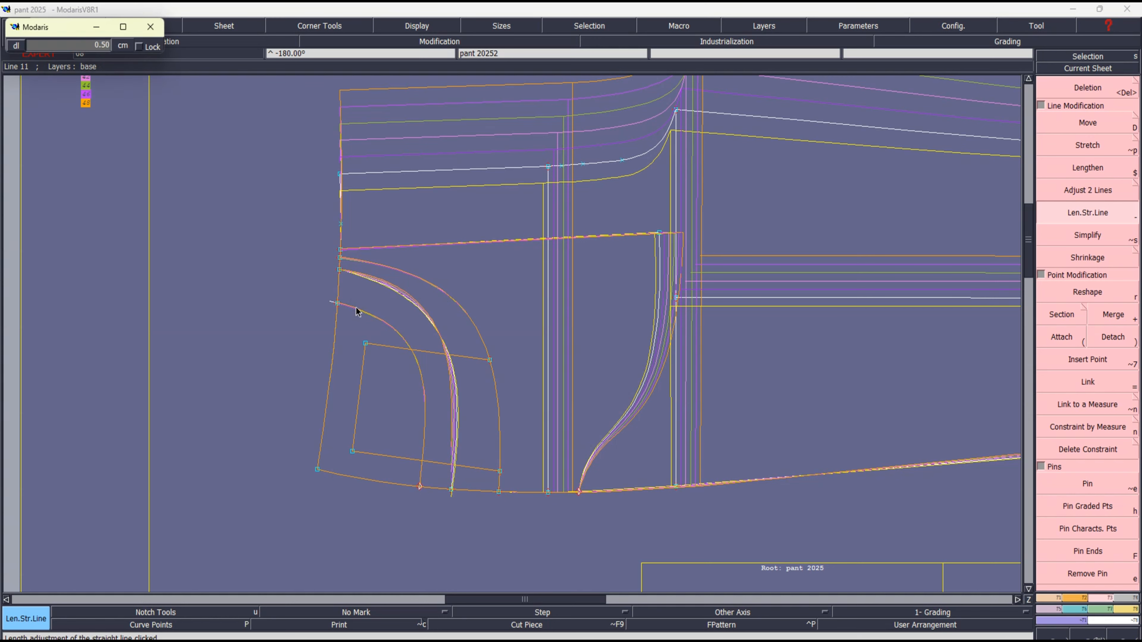
{"action": "key", "text": "Return"}
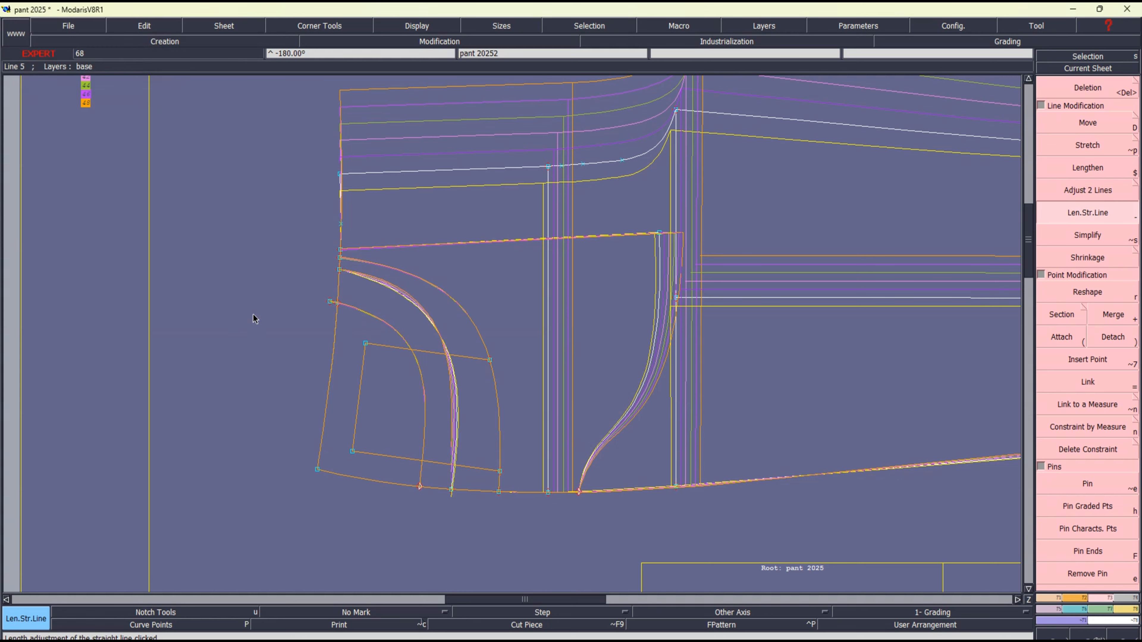
{"action": "left_click", "coordinate": [349, 274]}
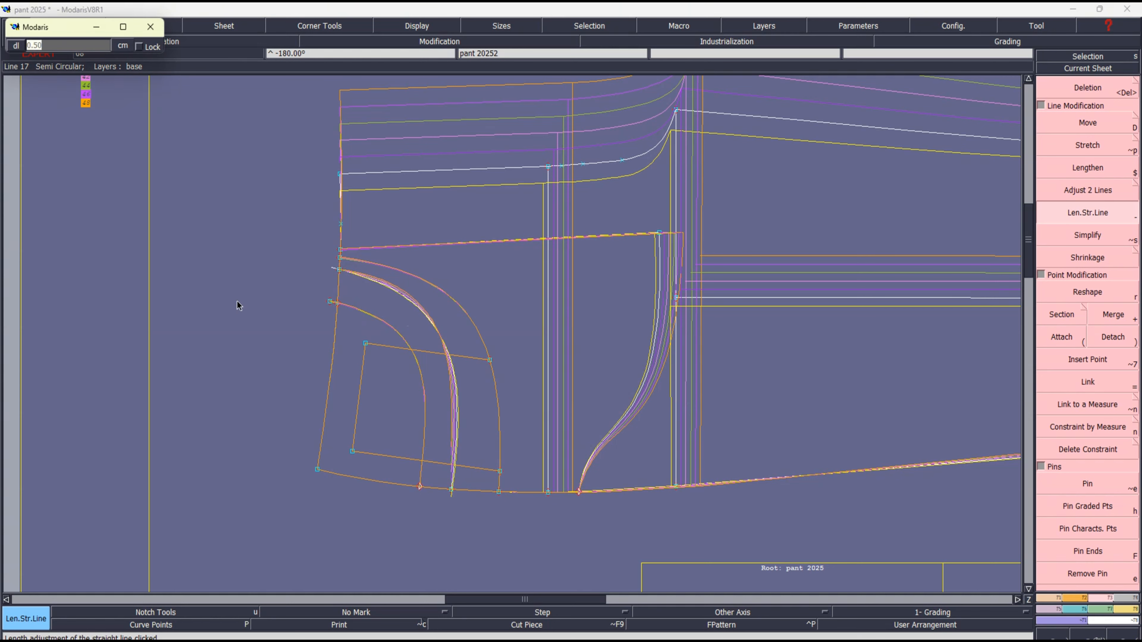
{"action": "key", "text": "Return"}
{"action": "left_click", "coordinate": [350, 261]}
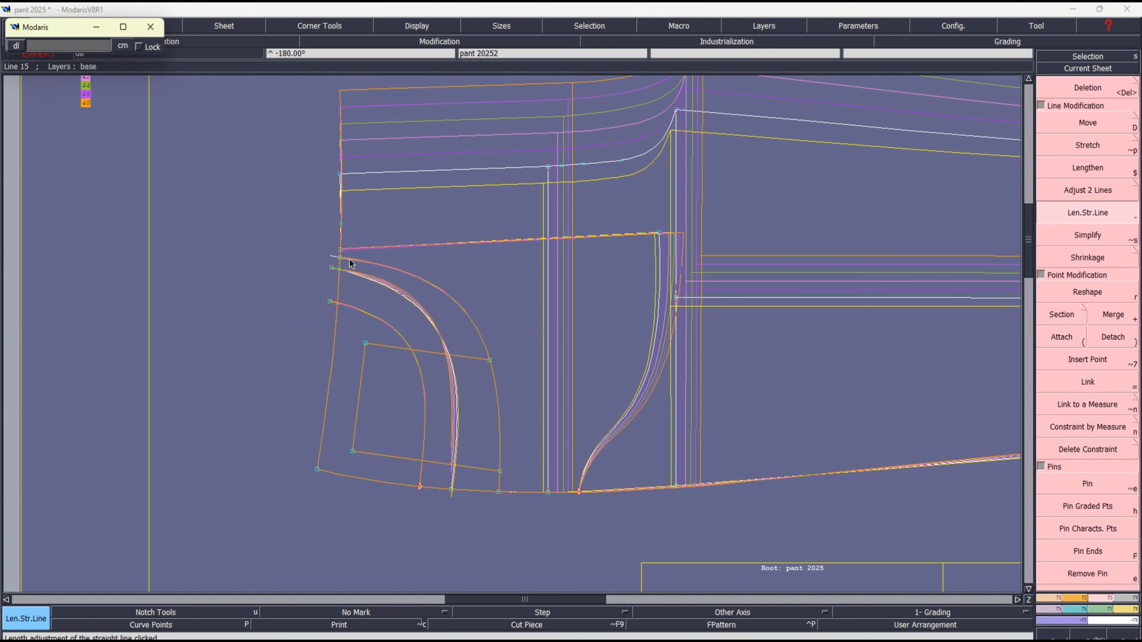
{"action": "key", "text": "Return"}
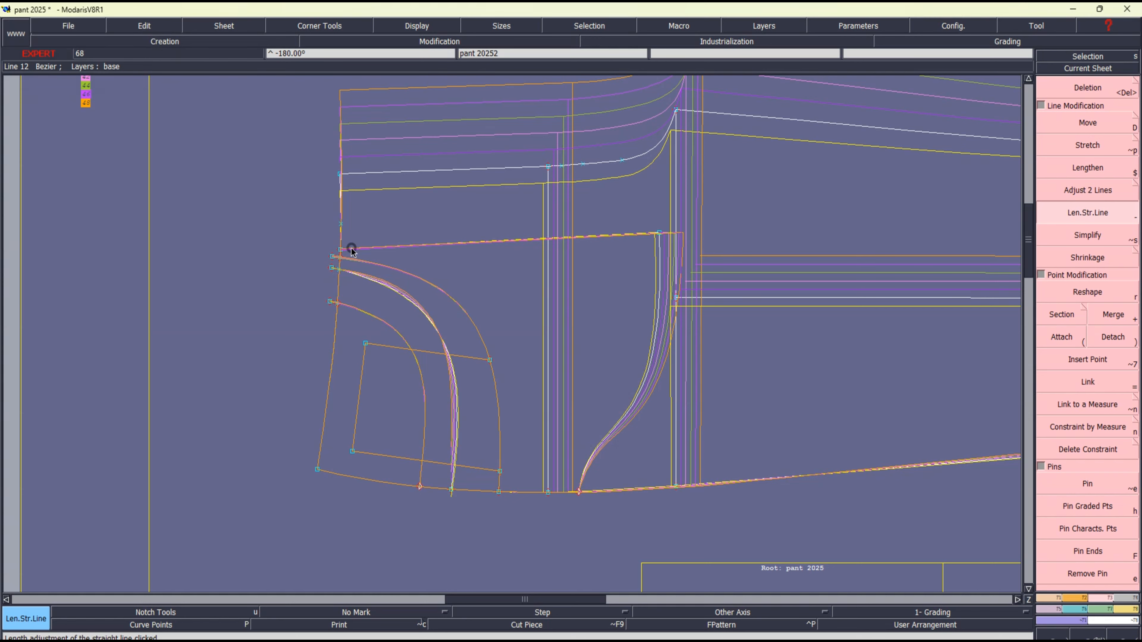
{"action": "left_click", "coordinate": [352, 252]}
{"action": "key", "text": "Return"}
Grade the waist-end point of the innermost pocket curve with ddy increments of 0.5, 0, 0.5, 0, 0.5 and 0 from size 36 to 48
{"action": "key", "text": "F6"}
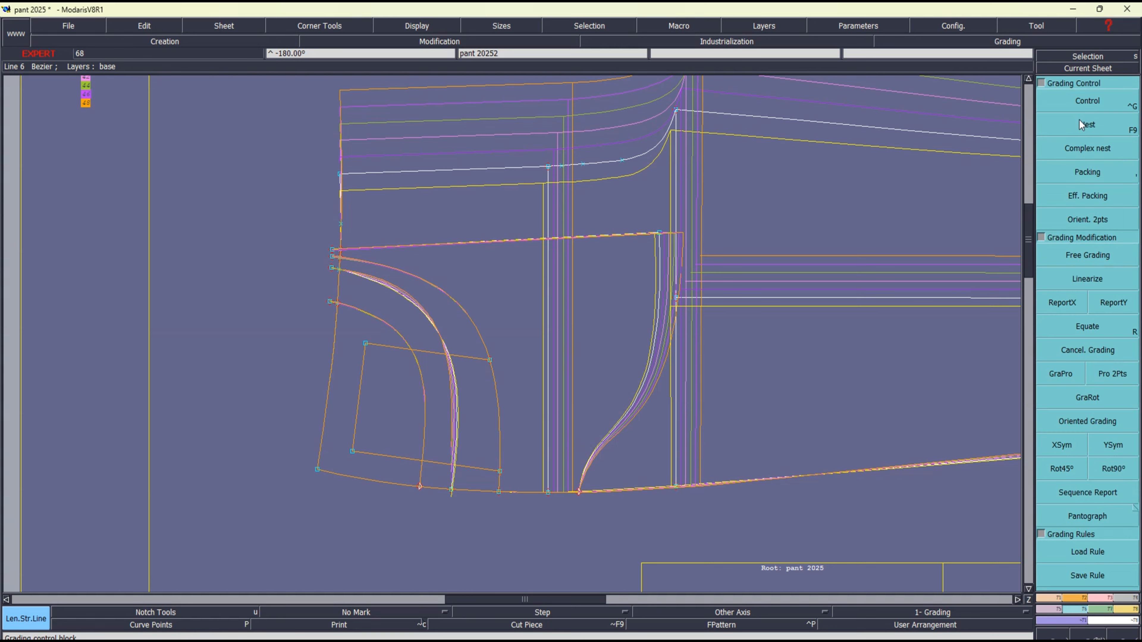
{"action": "left_click", "coordinate": [1081, 103]}
{"action": "left_click", "coordinate": [328, 302]}
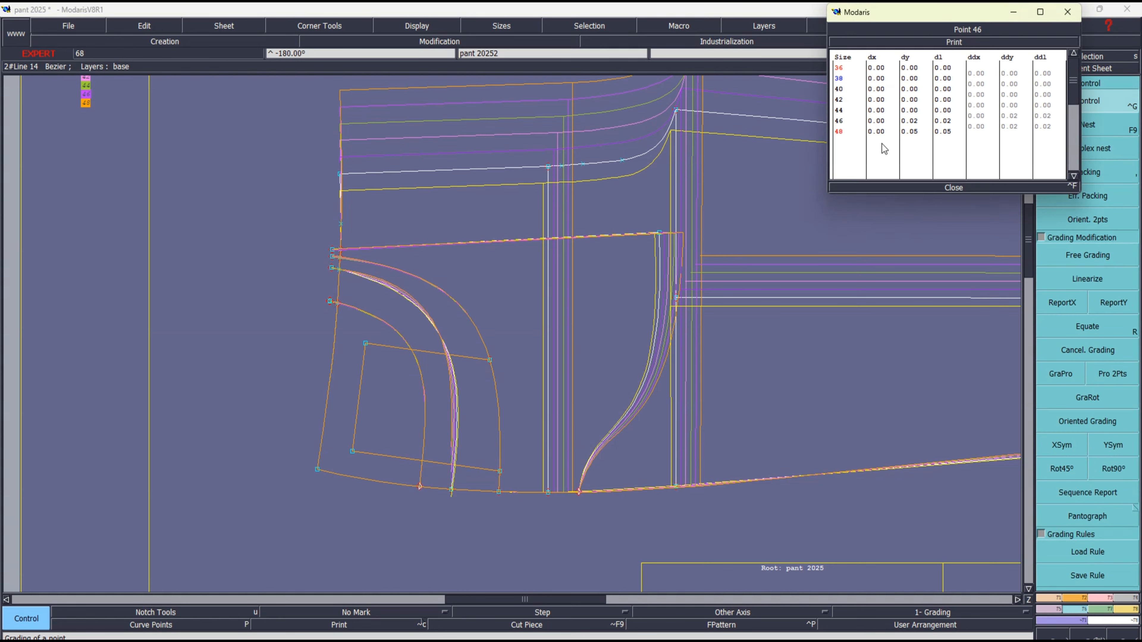
{"action": "left_click", "coordinate": [1013, 75]}
{"action": "type", "text": "0.5"}
{"action": "key", "text": "Down"}
{"action": "type", "text": "00"}
{"action": "key", "text": "Down"}
{"action": "type", "text": "."}
{"action": "key", "text": "Down"}
{"action": "key", "text": "Down"}
{"action": "type", "text": ".5"}
{"action": "key", "text": "Return"}
{"action": "left_click", "coordinate": [953, 187]}
{"action": "key", "text": "Return"}
Copy the Y grading of the innermost pocket curve's waist end to the waist ends of the other three extended lines
{"action": "left_click_drag", "start_coordinate": [244, 206], "coordinate": [584, 404]}
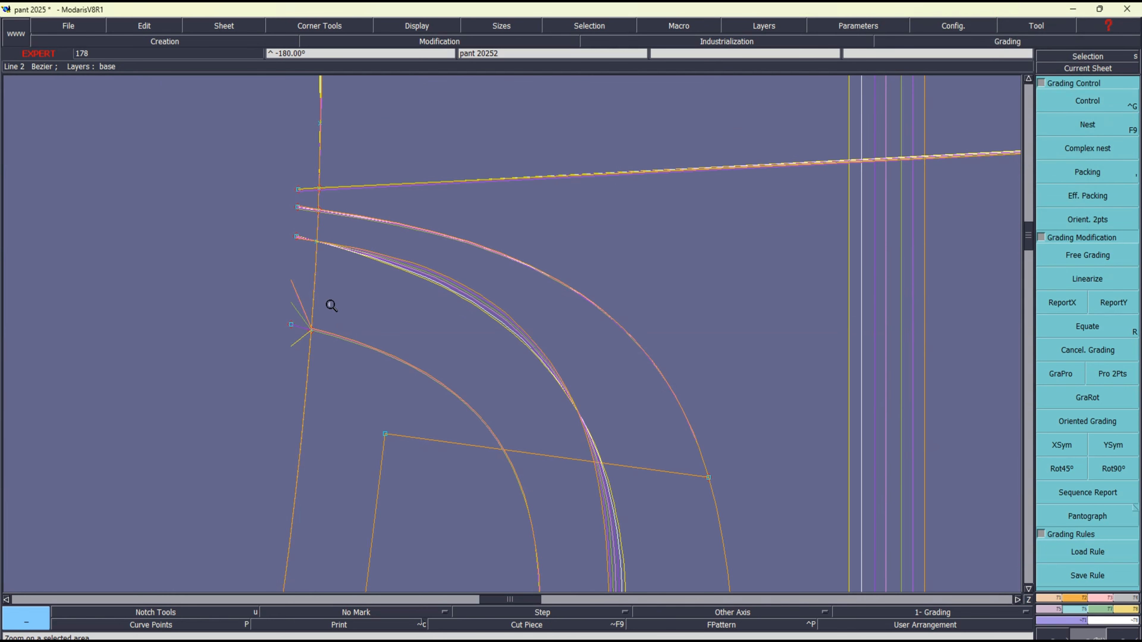
{"action": "left_click_drag", "start_coordinate": [274, 176], "coordinate": [362, 260]}
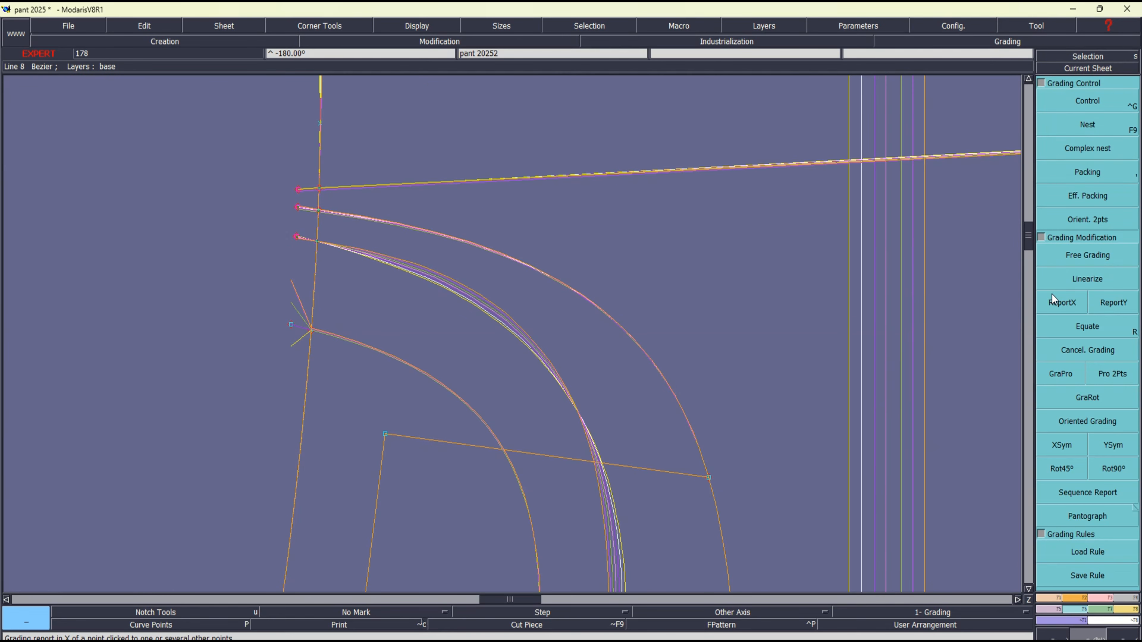
{"action": "left_click", "coordinate": [1114, 303]}
{"action": "left_click", "coordinate": [291, 325]}
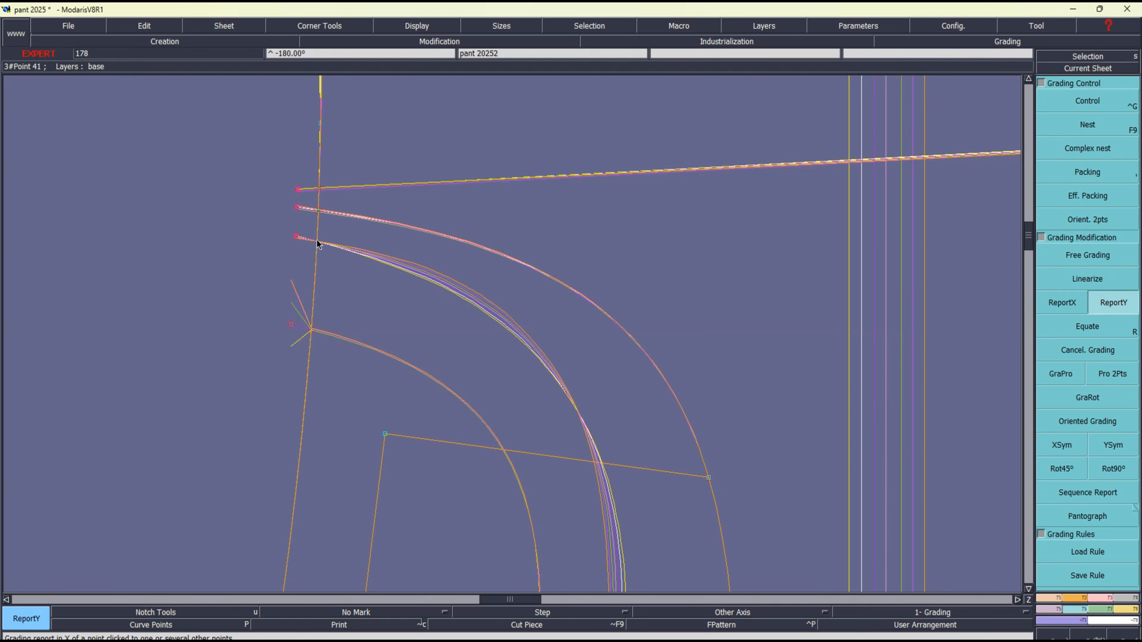
{"action": "left_click", "coordinate": [317, 240]}
{"action": "left_click", "coordinate": [245, 248]}
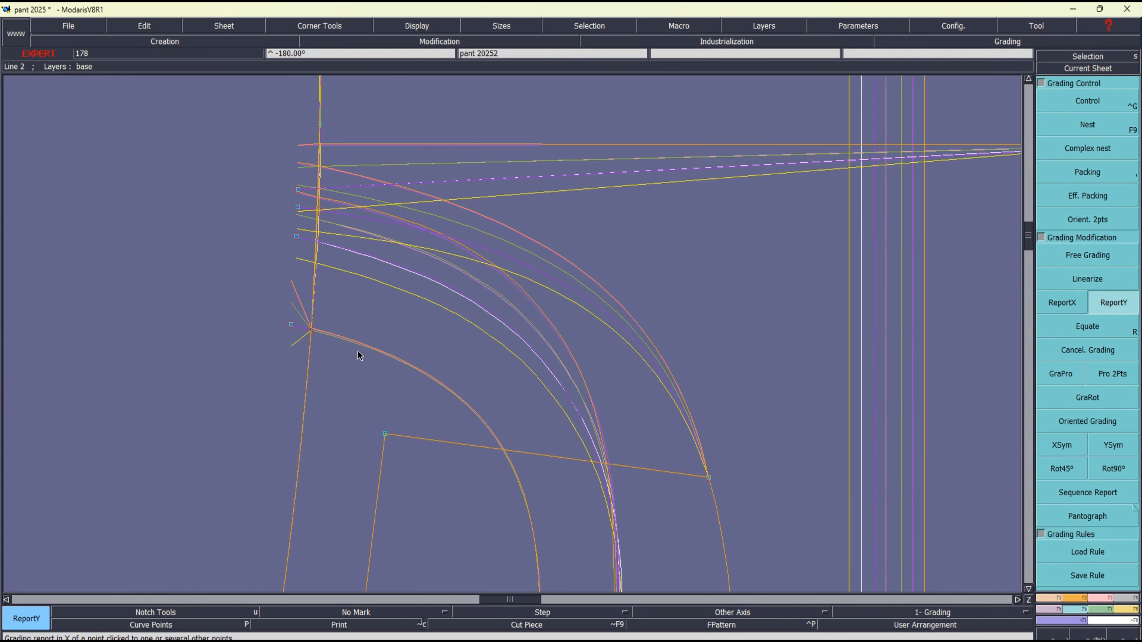
Report the same Y grading onto the point where the innermost pocket curve crosses the waistline
{"action": "left_click", "coordinate": [291, 325]}
{"action": "left_click", "coordinate": [311, 331]}
{"action": "left_click", "coordinate": [271, 363]}
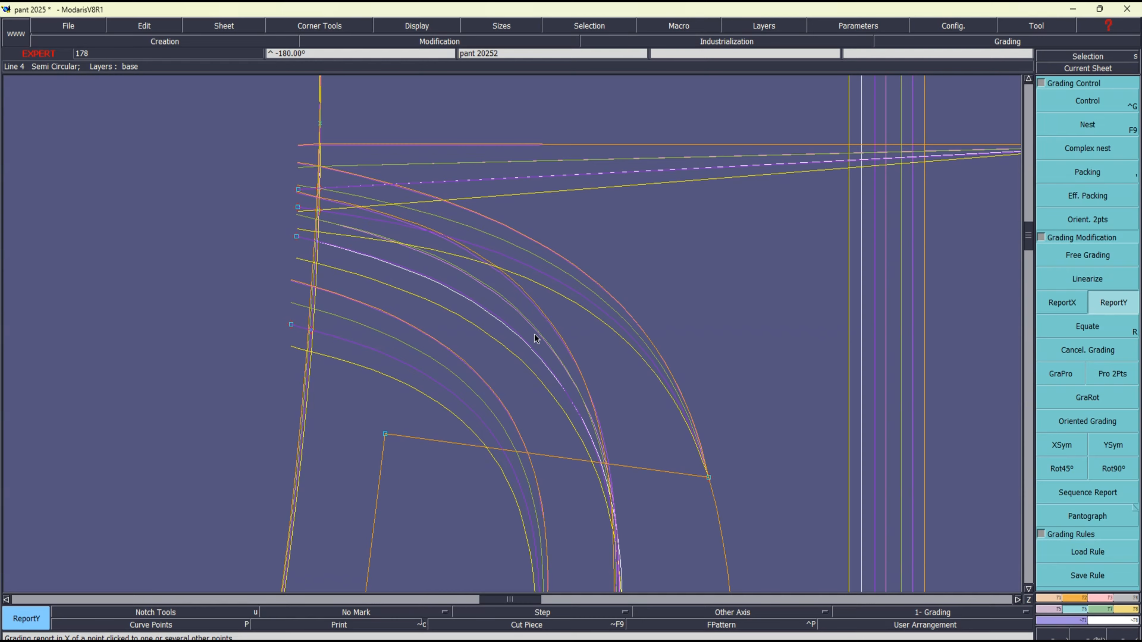
Extend the side-seam ends of the three front pocket curves by 0.50 cm with Len.Str.Line
{"action": "key", "text": "Home"}
{"action": "key", "text": "Return"}
{"action": "left_click_drag", "start_coordinate": [163, 283], "coordinate": [361, 436]}
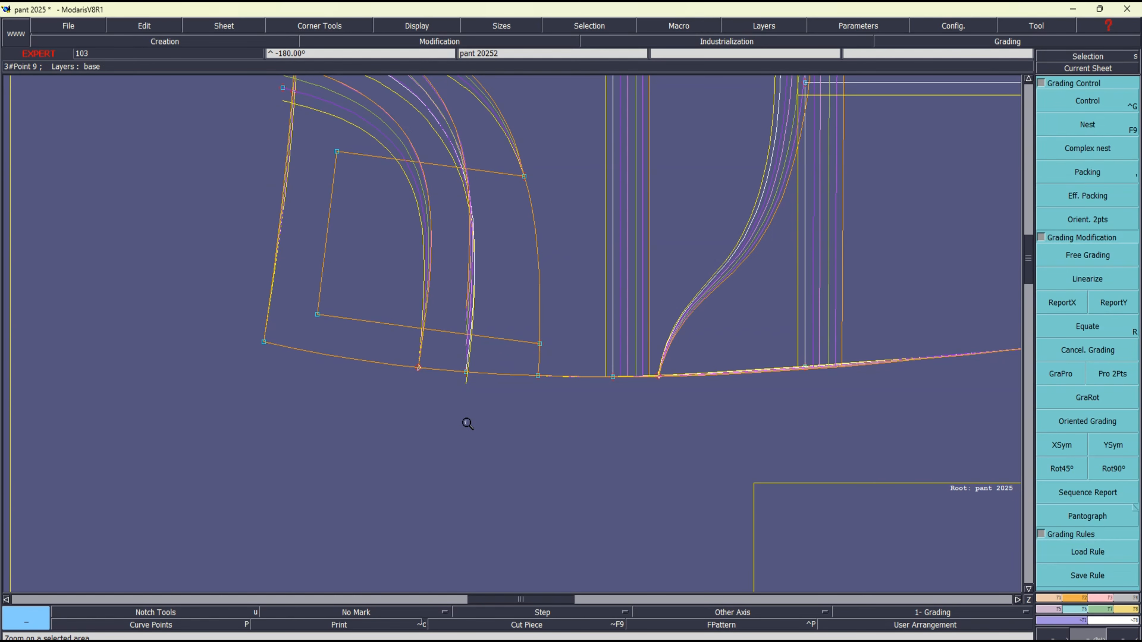
{"action": "key", "text": "F3"}
{"action": "left_click", "coordinate": [1099, 215]}
{"action": "left_click", "coordinate": [418, 352]}
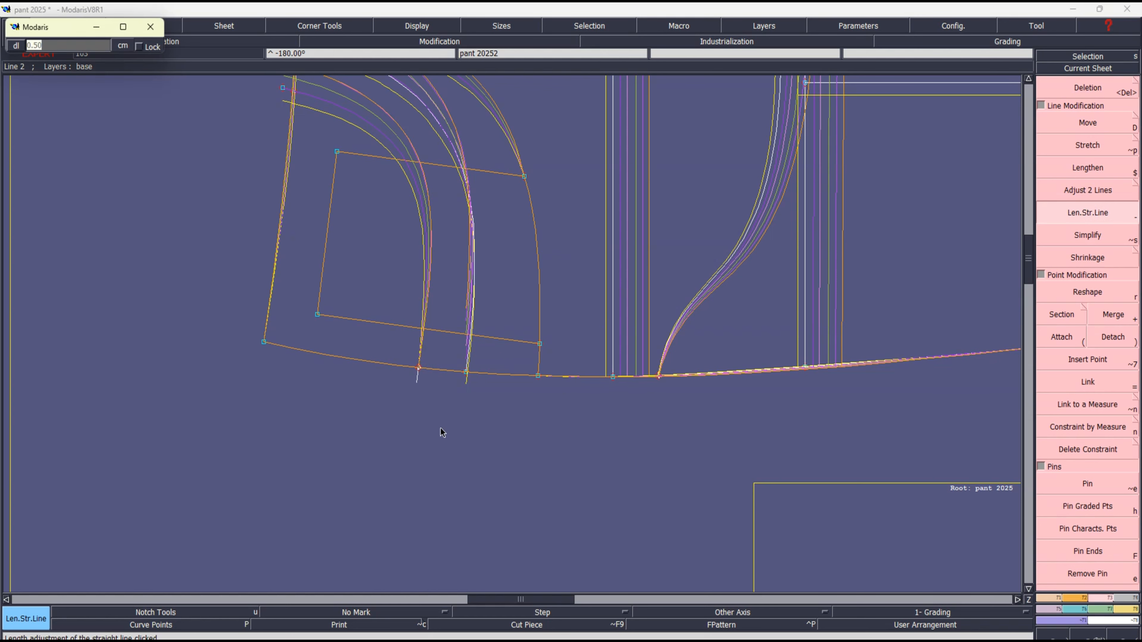
{"action": "key", "text": "Return"}
{"action": "left_click", "coordinate": [465, 364]}
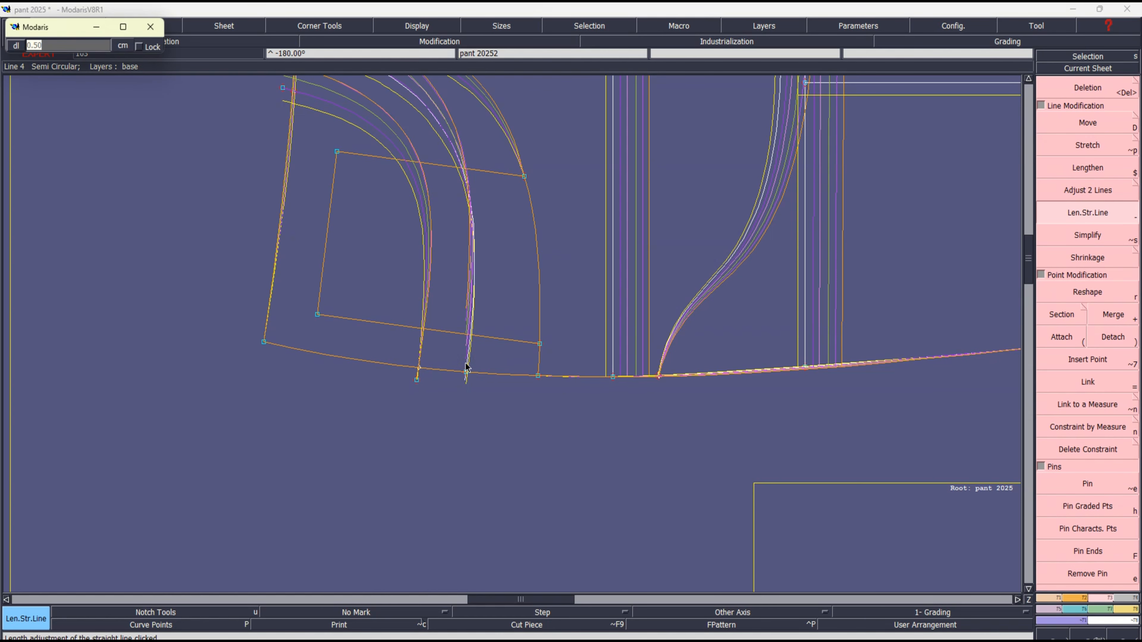
{"action": "key", "text": "Return"}
{"action": "left_click", "coordinate": [538, 358]}
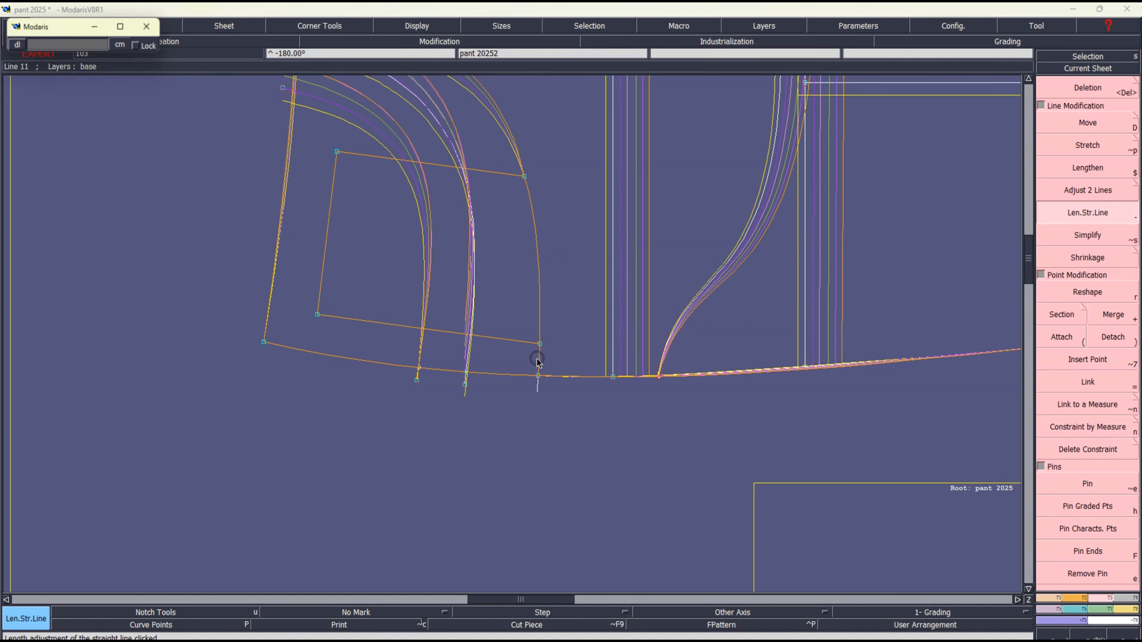
{"action": "key", "text": "Return"}
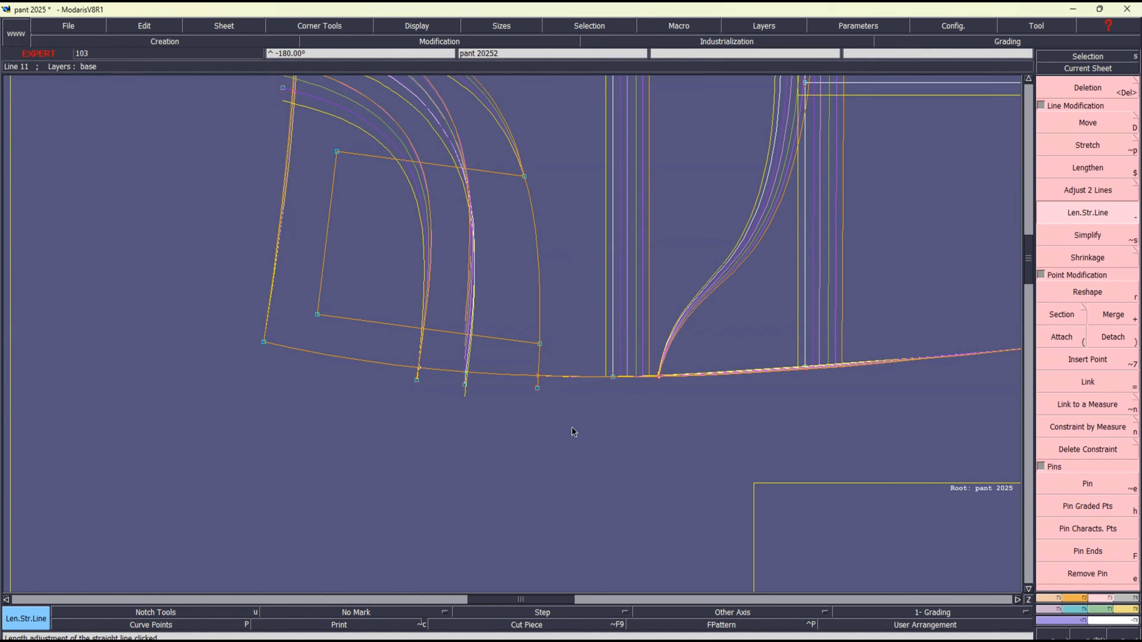
Switch to the Excel size chart and fill the FRONT POCKET WIDTH row yellow from size 36 to 48
{"action": "key", "text": "alt+Tab"}
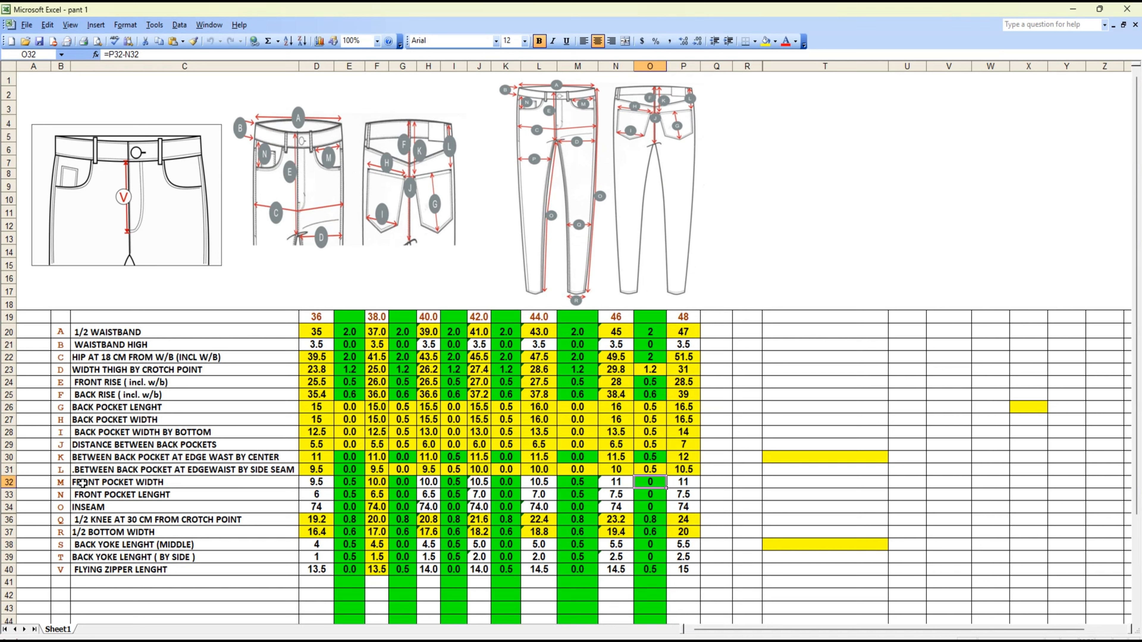
{"action": "left_click", "coordinate": [312, 482]}
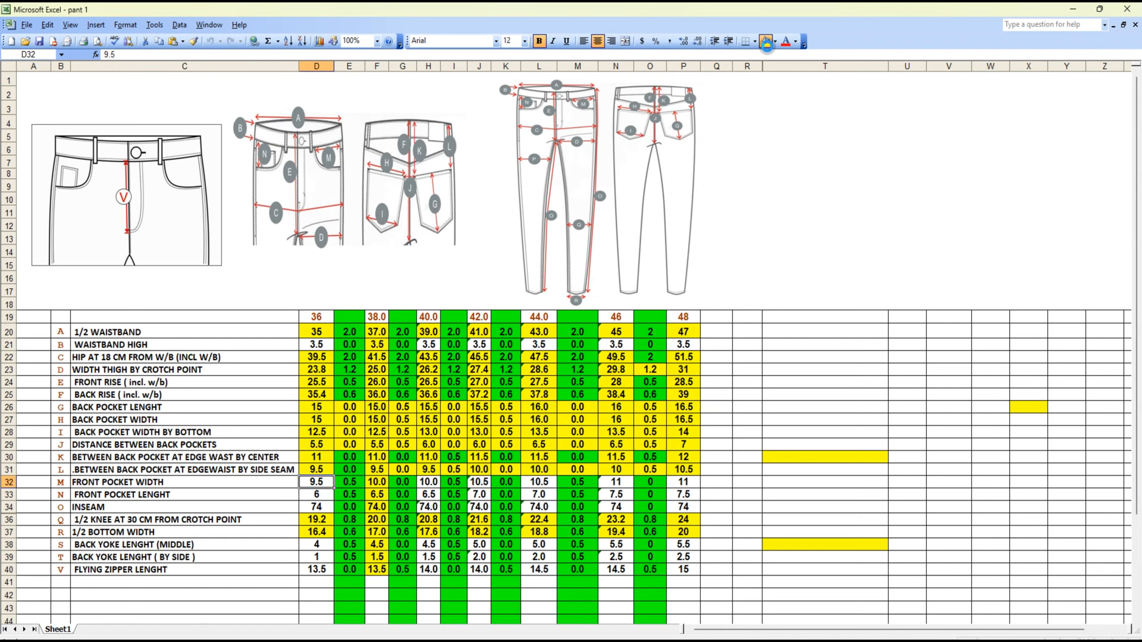
{"action": "left_click", "coordinate": [765, 41]}
{"action": "key", "text": "Right"}
{"action": "key", "text": "Right"}
{"action": "key", "text": "Right"}
{"action": "key", "text": "Right"}
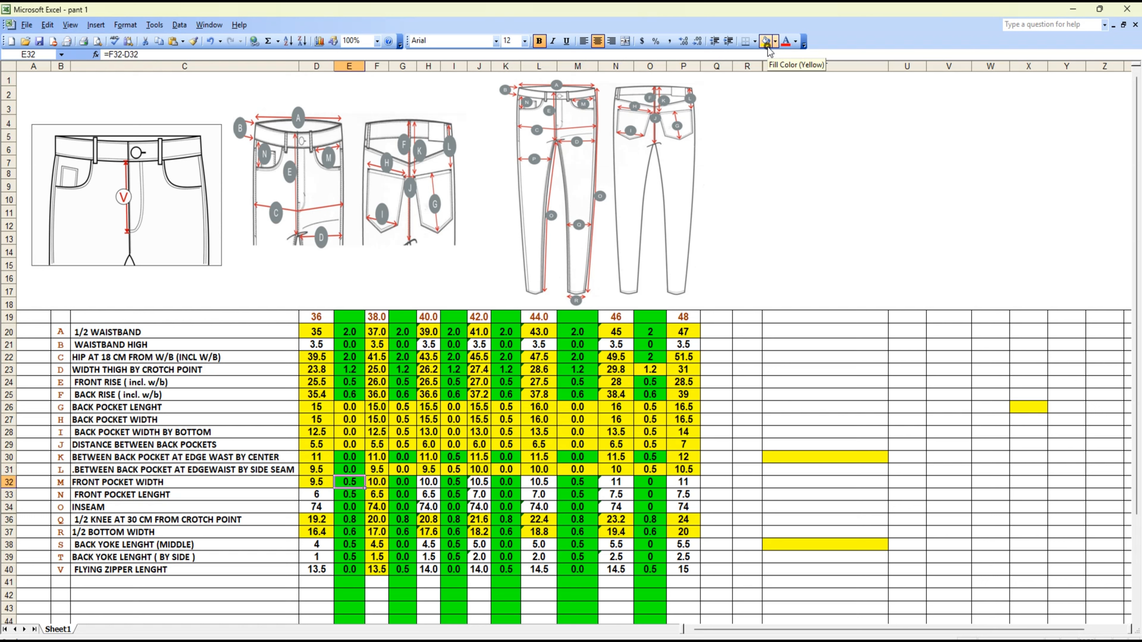
{"action": "key", "text": "Right"}
{"action": "key", "text": "Right"}
{"action": "key", "text": "Right"}
{"action": "key", "text": "Right"}
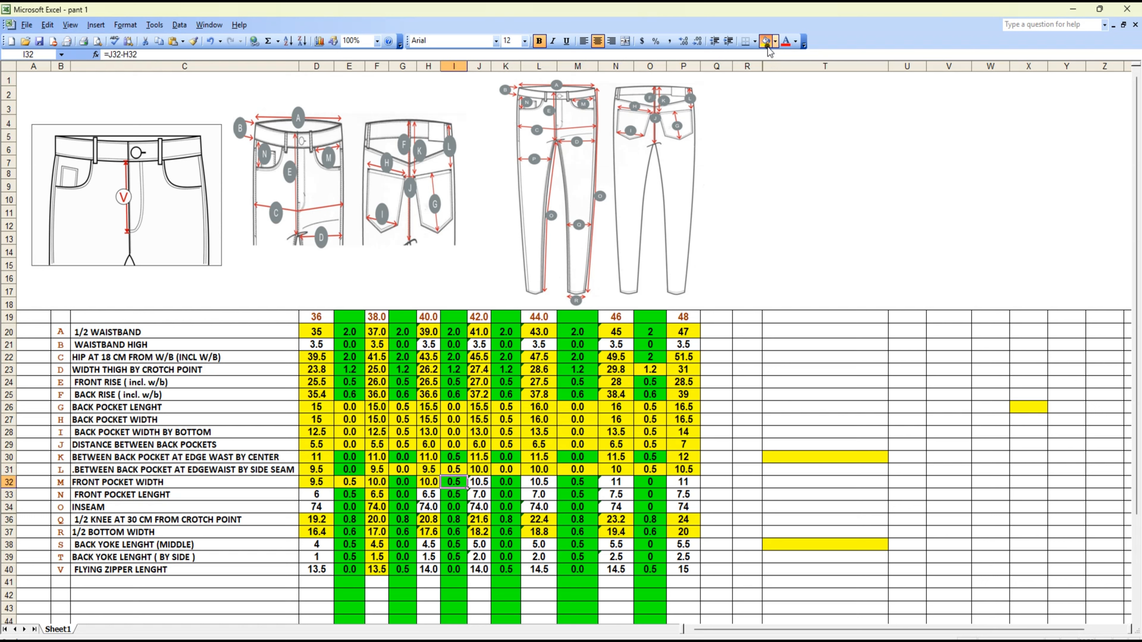
{"action": "left_click", "coordinate": [767, 47]}
{"action": "key", "text": "Right"}
{"action": "key", "text": "Right"}
{"action": "key", "text": "Right"}
{"action": "key", "text": "Right"}
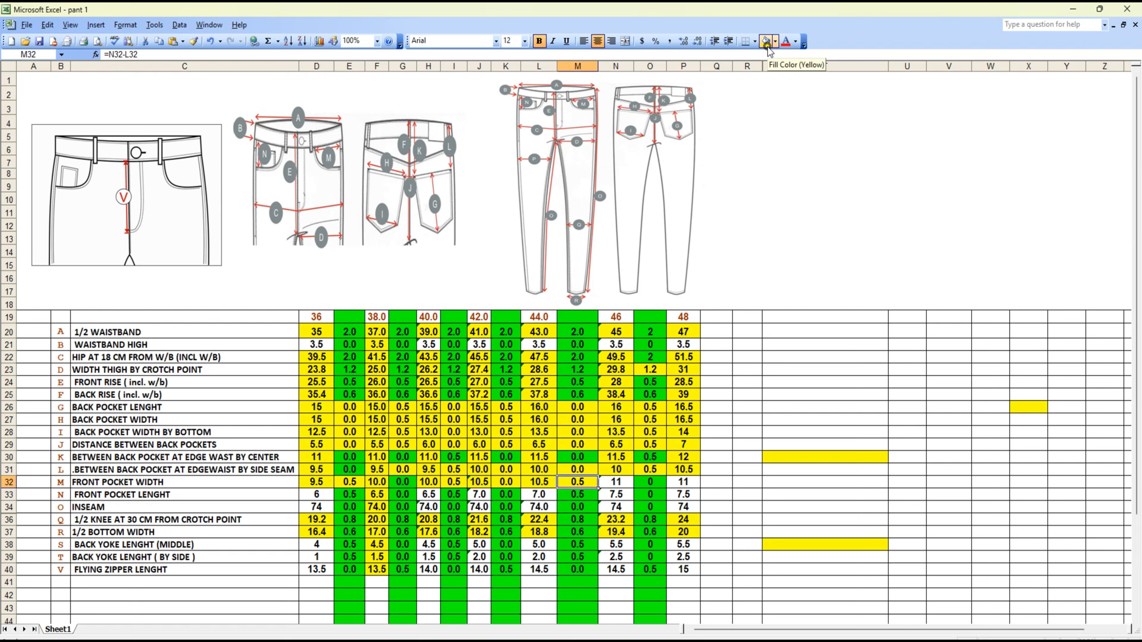
{"action": "left_click", "coordinate": [767, 46]}
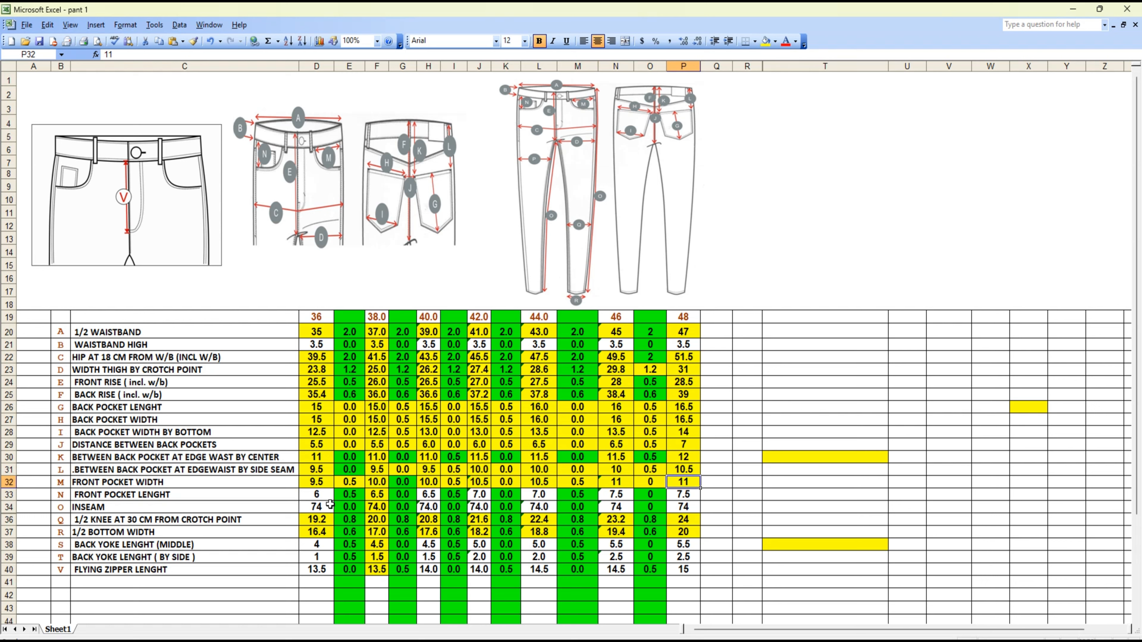
Check the size-to-size increments in the FRONT POCKET LENGHT row from size 36 to 48
{"action": "left_click", "coordinate": [328, 495]}
{"action": "left_click", "coordinate": [350, 495]}
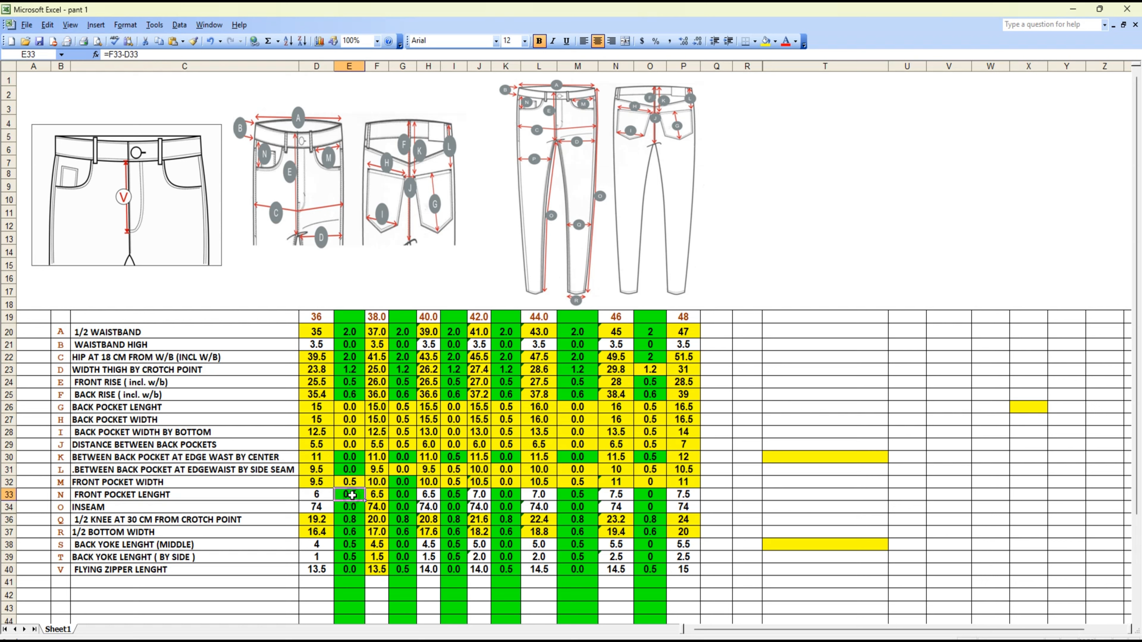
{"action": "left_click", "coordinate": [403, 494]}
{"action": "left_click", "coordinate": [454, 495]}
{"action": "left_click", "coordinate": [506, 494]}
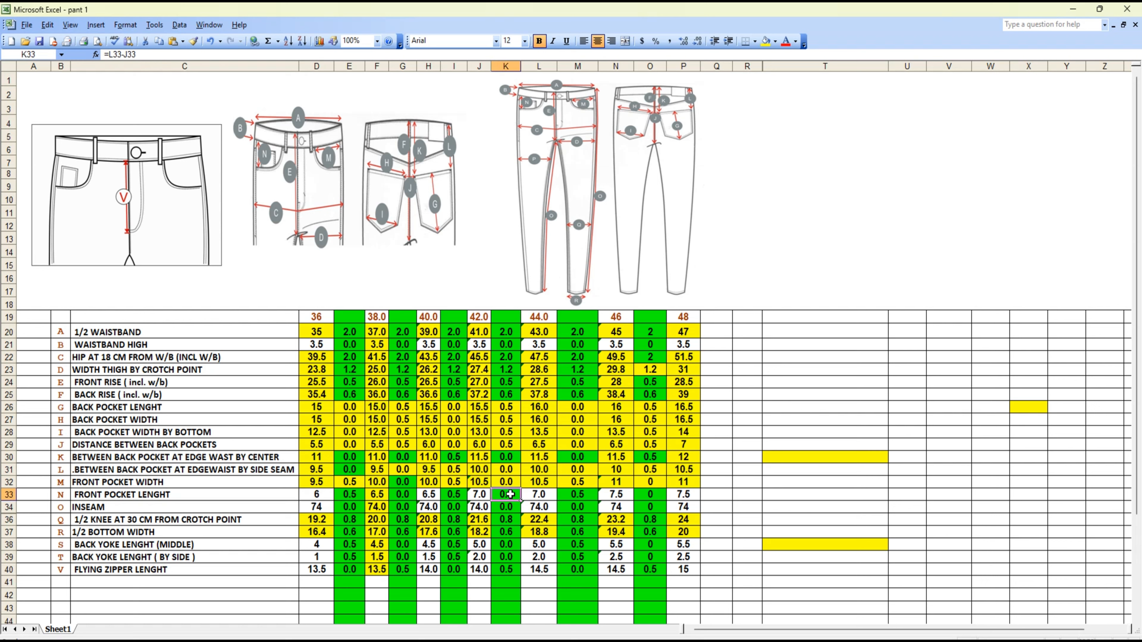
{"action": "left_click", "coordinate": [580, 495]}
{"action": "left_click", "coordinate": [650, 495]}
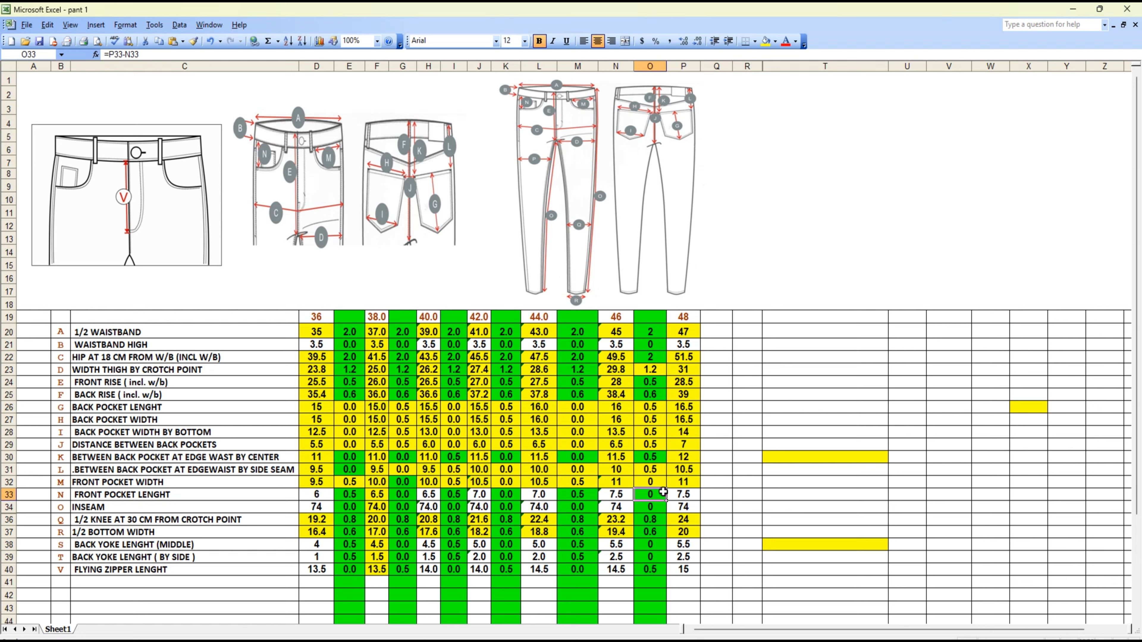
In Modaris, grade the extended side-seam end of the pocket curve nearest the waist with ddx 0.5 for 36-38, 40-42 and 44-46
{"action": "left_click", "coordinate": [836, 641]}
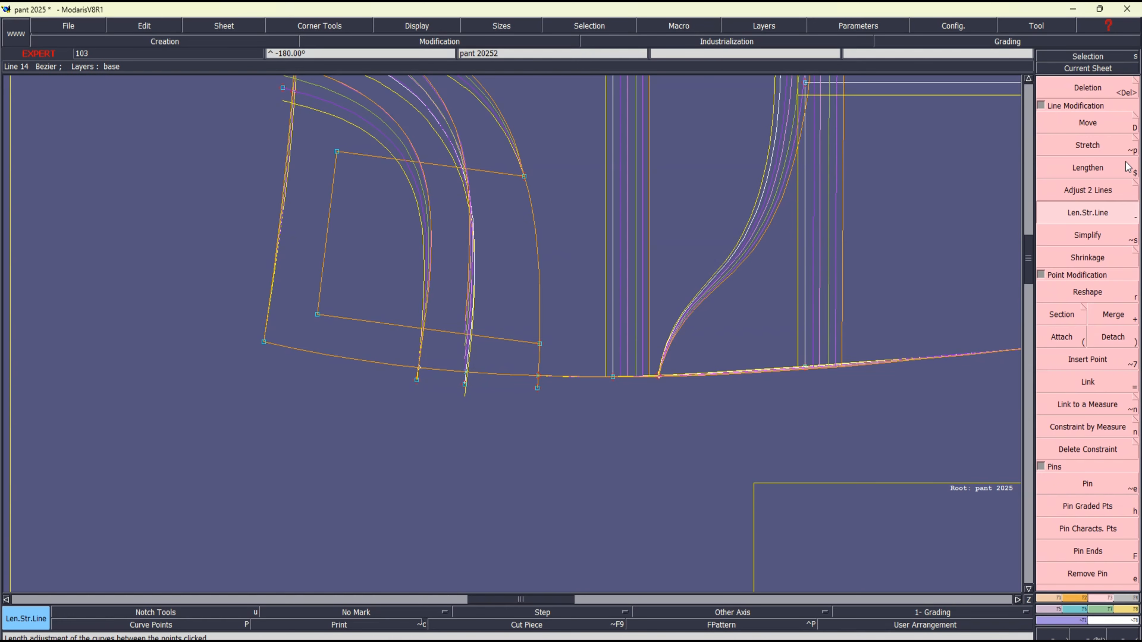
{"action": "key", "text": "F4"}
{"action": "left_click", "coordinate": [1089, 101]}
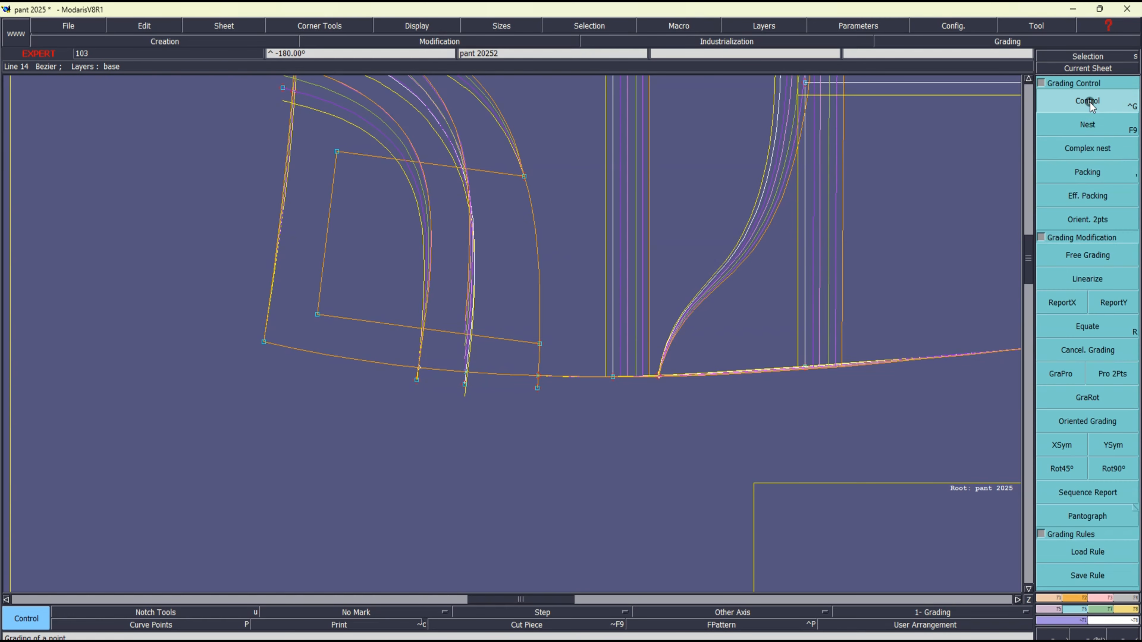
{"action": "left_click", "coordinate": [417, 379]}
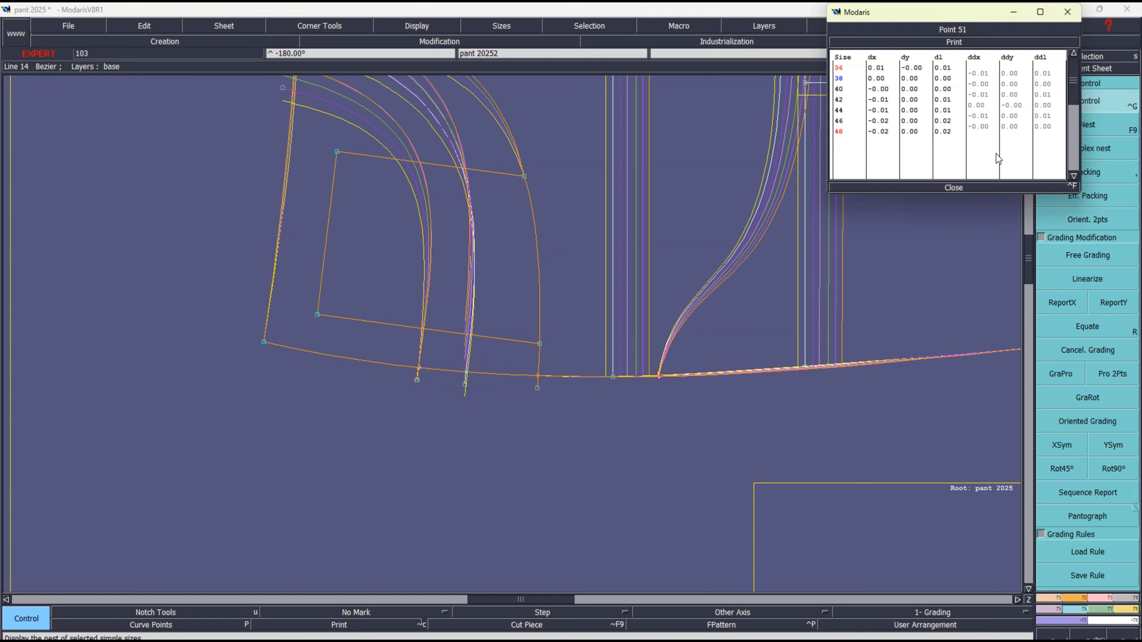
{"action": "left_click", "coordinate": [980, 74]}
{"action": "type", "text": "0.5"}
{"action": "key", "text": "Return"}
{"action": "key", "text": "Return"}
{"action": "type", "text": "0.5"}
{"action": "key", "text": "Return"}
{"action": "key", "text": "Return"}
{"action": "type", "text": "."}
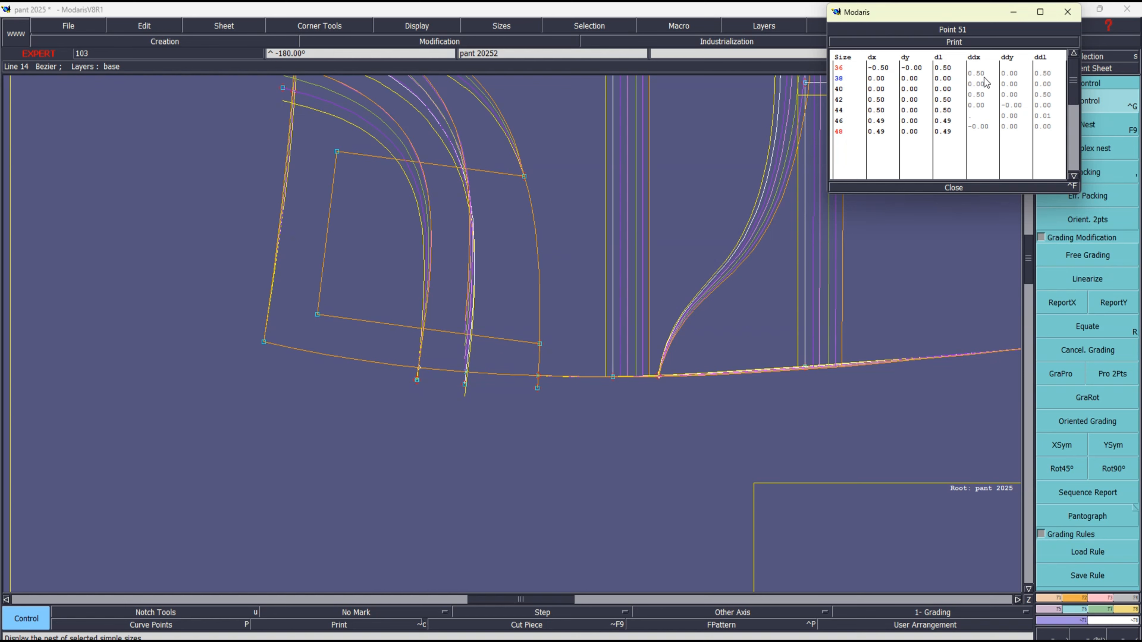
{"action": "type", "text": "5"}
{"action": "key", "text": "Return"}
{"action": "left_click", "coordinate": [948, 187]}
Report the X grading of that extended side-seam end onto the side-seam ends of the other two pocket curves
{"action": "left_click_drag", "start_coordinate": [455, 347], "coordinate": [563, 419]}
{"action": "left_click", "coordinate": [1063, 309]}
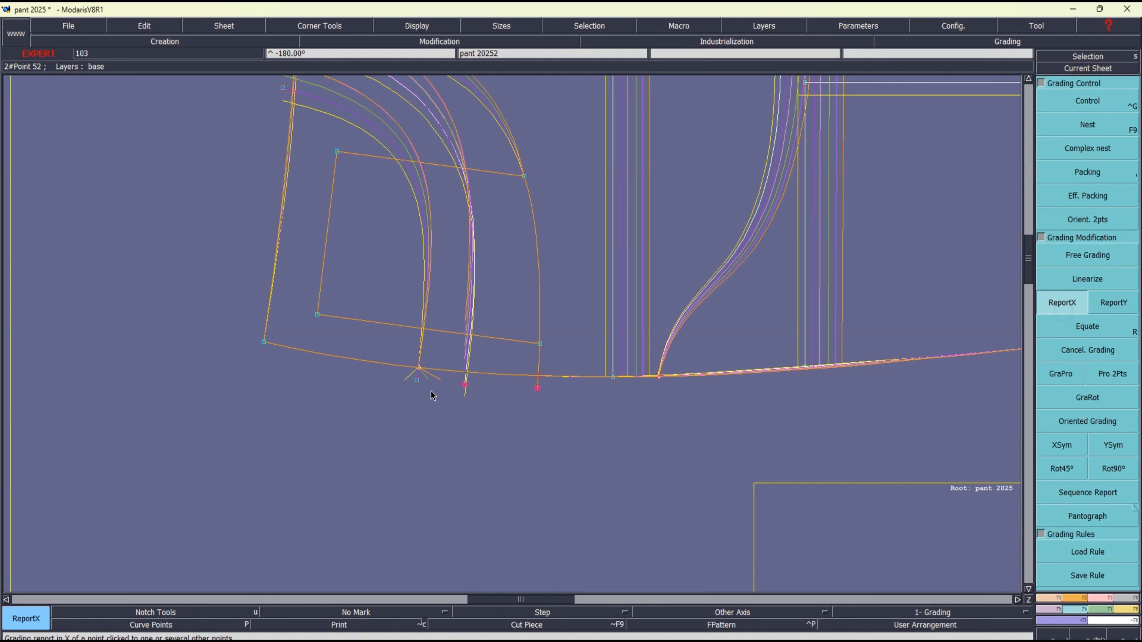
{"action": "left_click", "coordinate": [417, 382]}
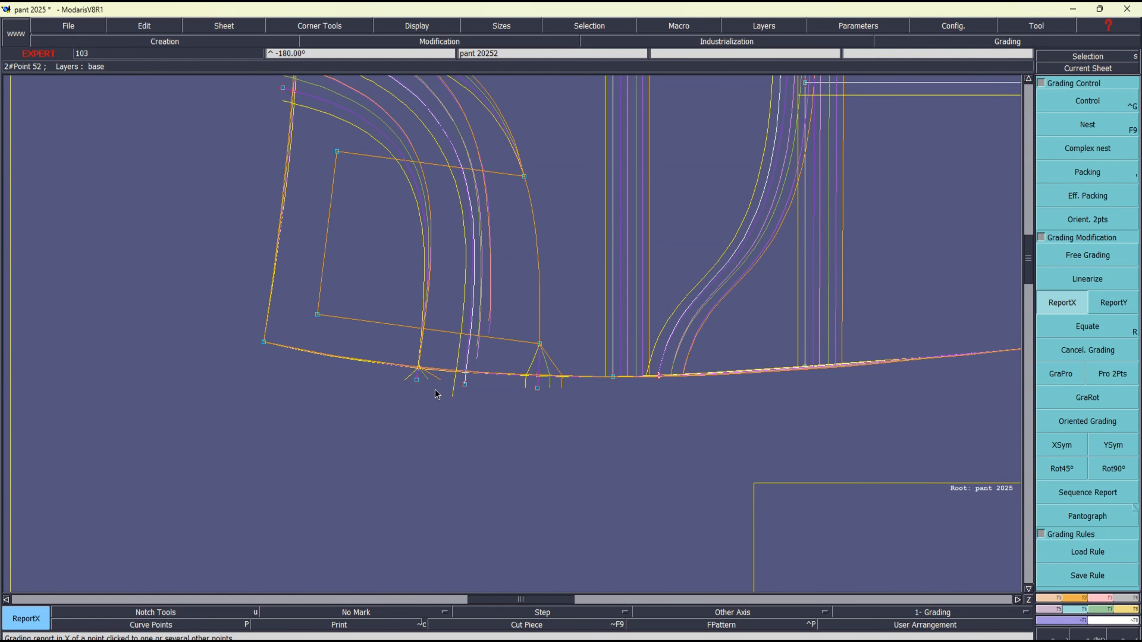
Try to report the same X grading onto the side-seam crossing of the pocket curve nearest the waist
{"action": "left_click_drag", "start_coordinate": [408, 353], "coordinate": [426, 372]}
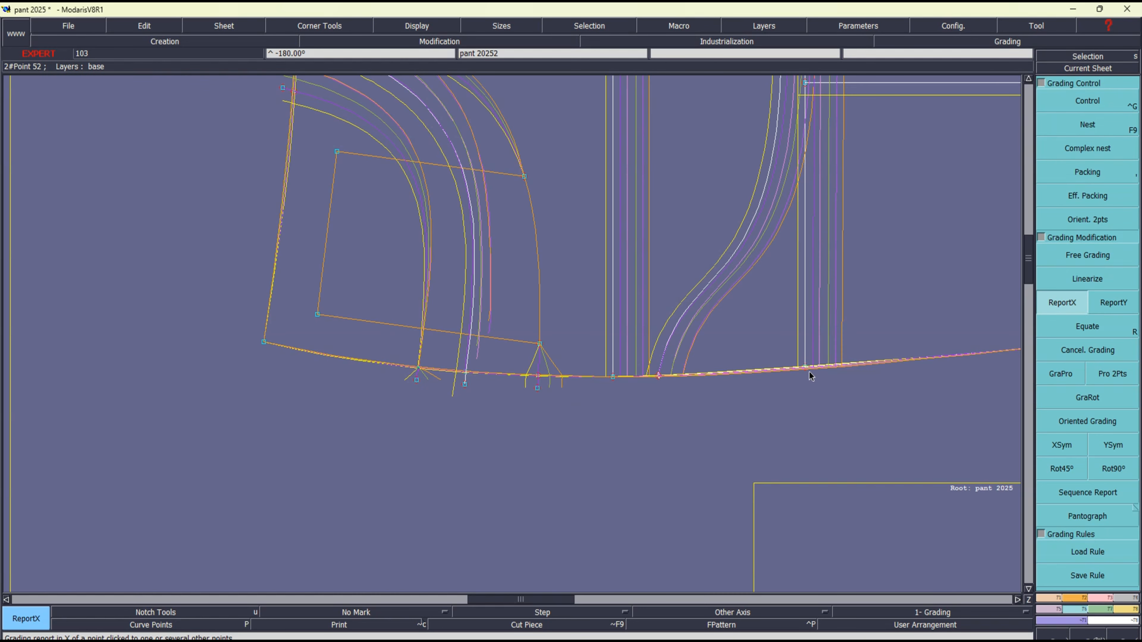
{"action": "left_click", "coordinate": [1044, 299]}
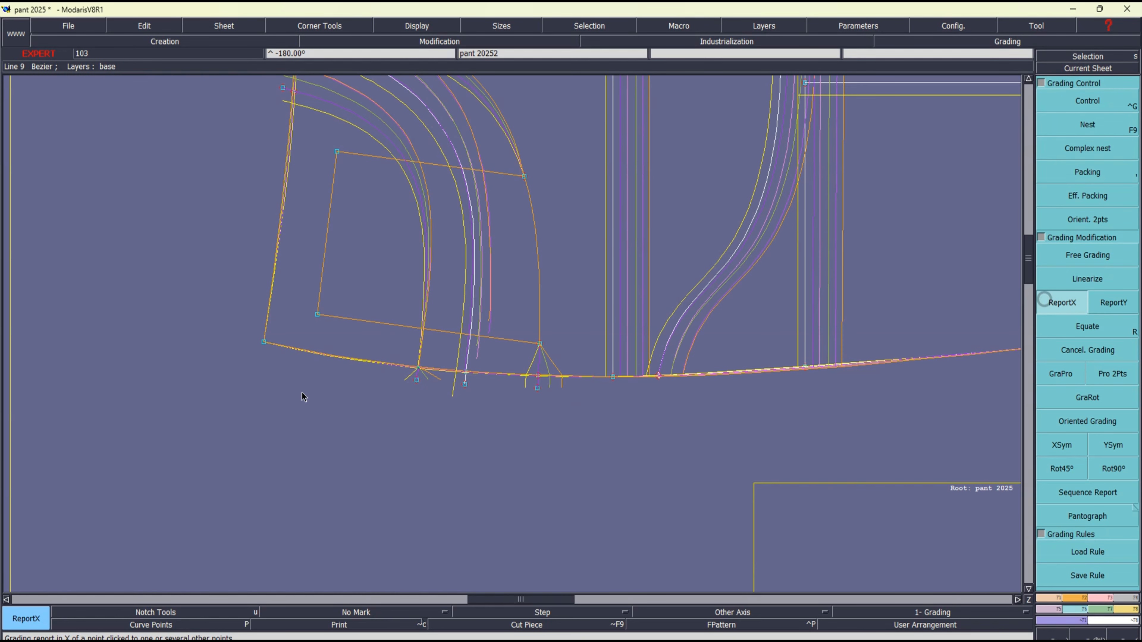
{"action": "left_click", "coordinate": [418, 380]}
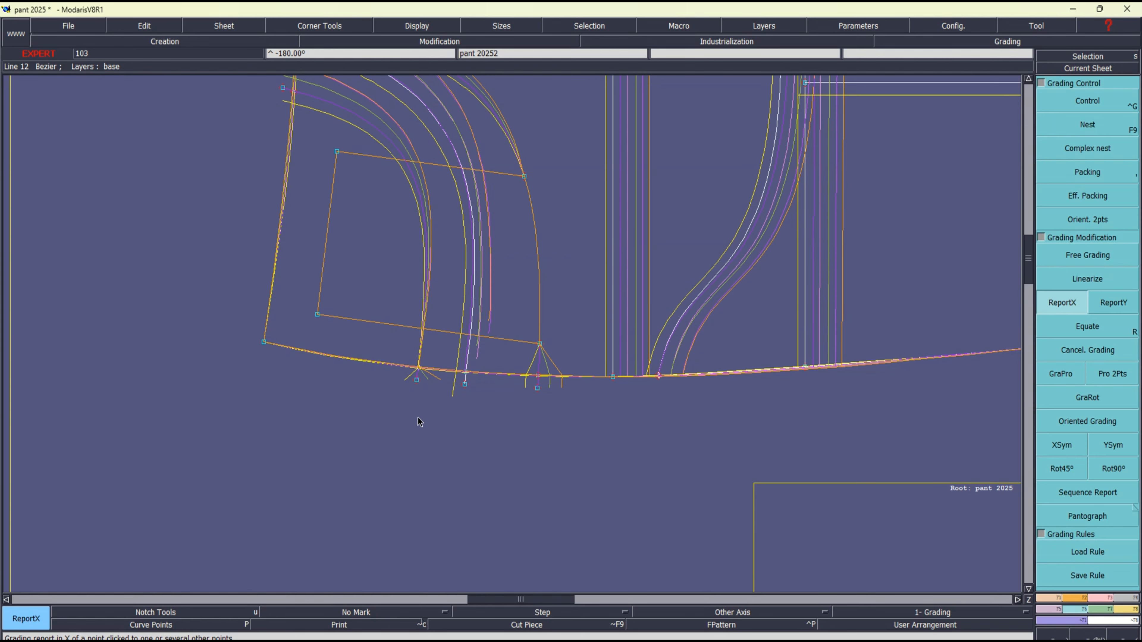
Insert a point where the pocket curve nearest the waist crosses the side seam and give it the same X grading
{"action": "key", "text": "i"}
{"action": "left_click", "coordinate": [416, 366]}
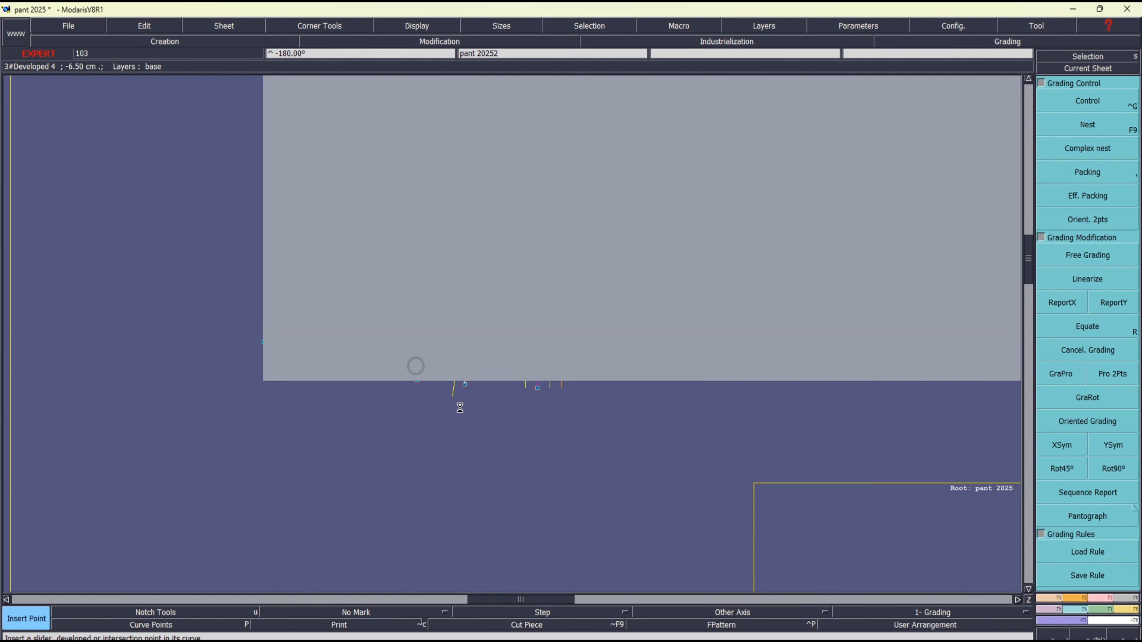
{"action": "left_click_drag", "start_coordinate": [388, 350], "coordinate": [432, 373]}
{"action": "left_click", "coordinate": [1052, 307]}
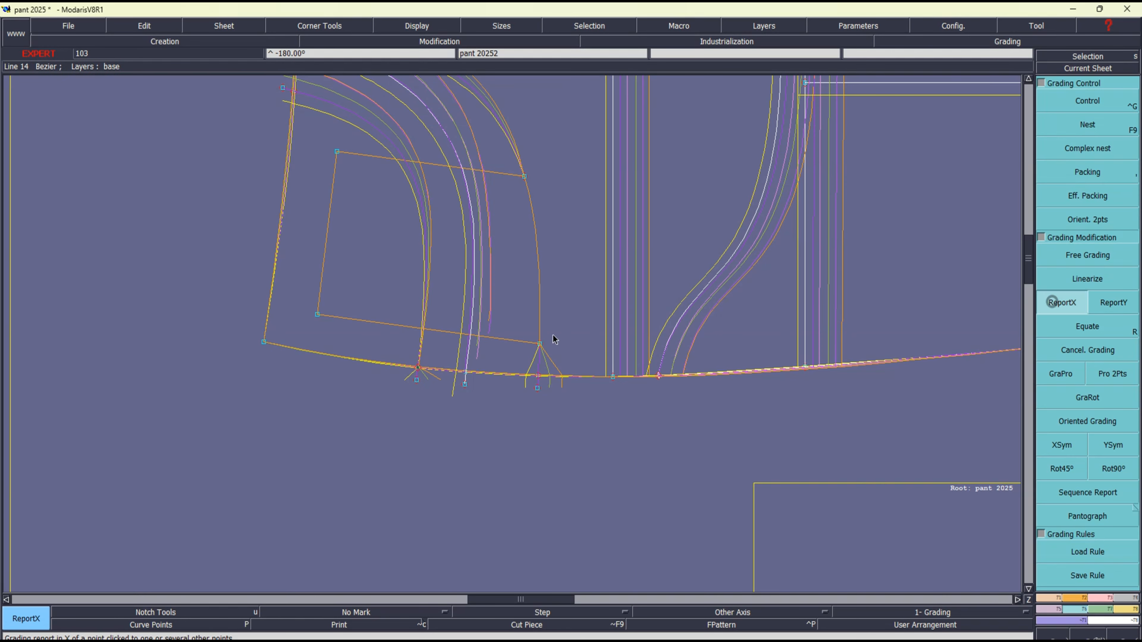
{"action": "left_click", "coordinate": [416, 369]}
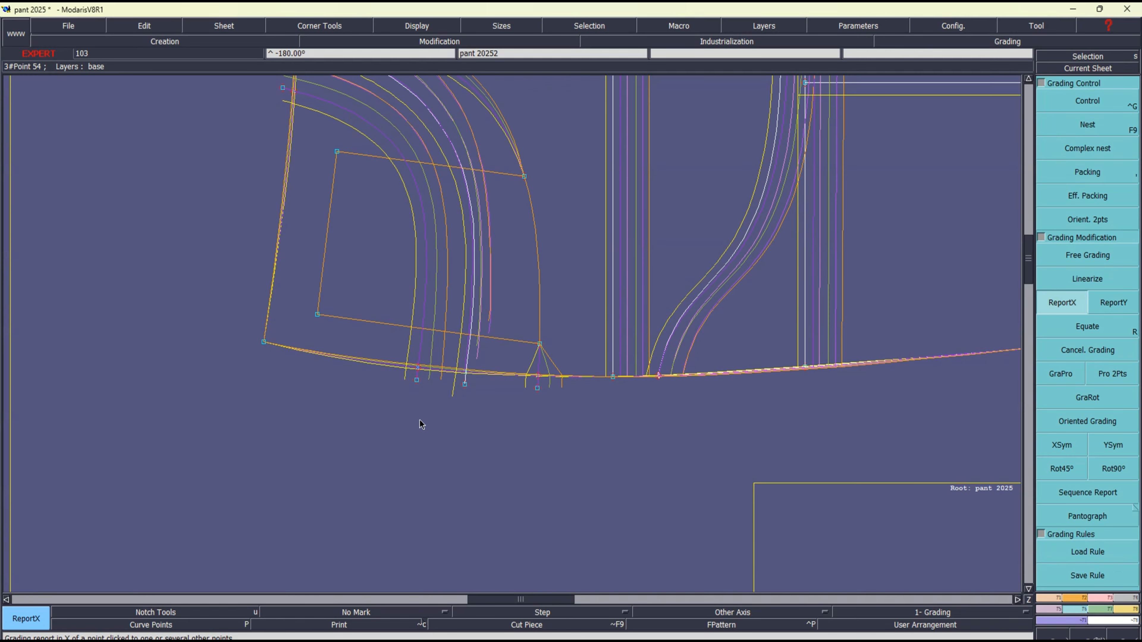
Report the X grading of the outermost pocket curve's side-seam point onto the two points where the straight pocket lines meet that curve
{"action": "left_click_drag", "start_coordinate": [508, 152], "coordinate": [569, 355]}
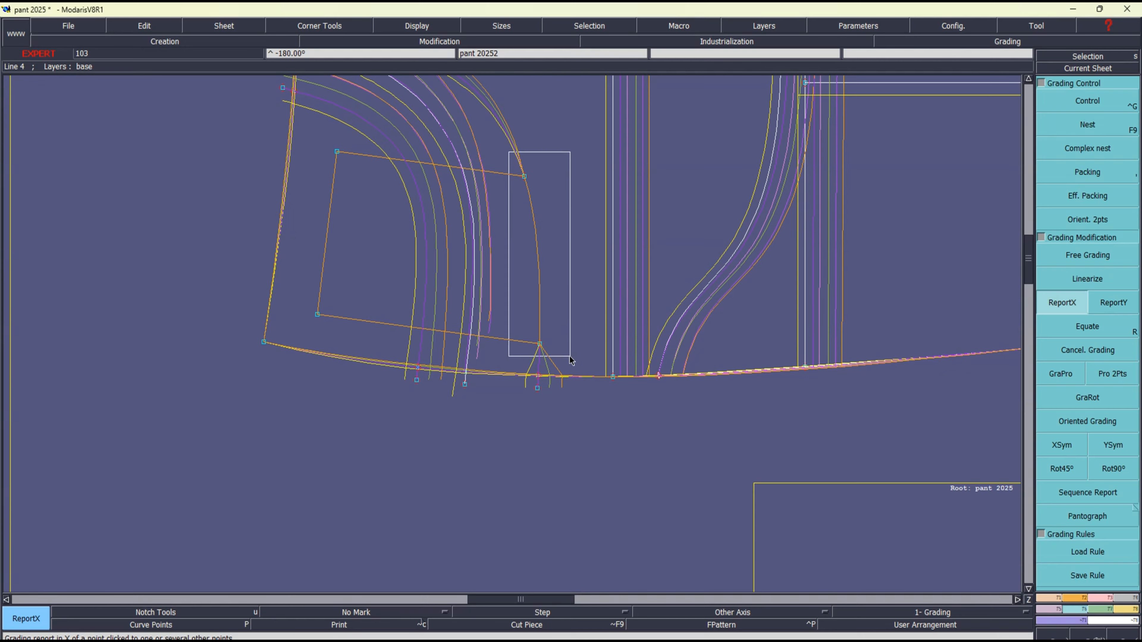
{"action": "left_click", "coordinate": [537, 375]}
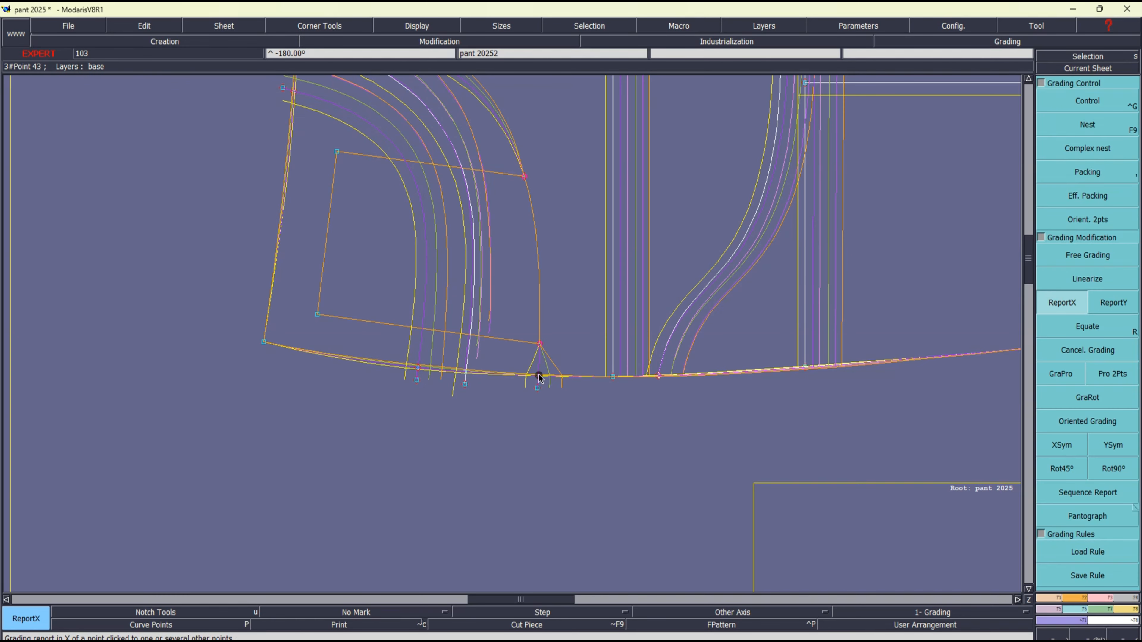
{"action": "left_click", "coordinate": [539, 343]}
{"action": "left_click", "coordinate": [540, 429]}
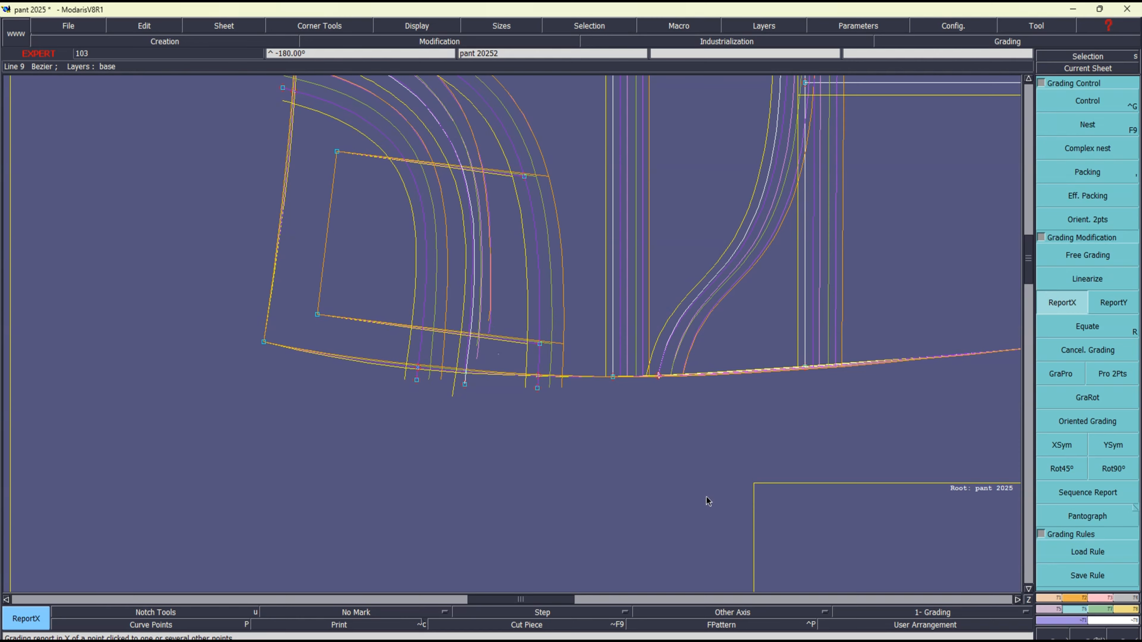
Switch to the Excel size chart and fill the FRONT POCKET LENGHT row yellow from size 36 to 48
{"action": "left_click", "coordinate": [719, 641]}
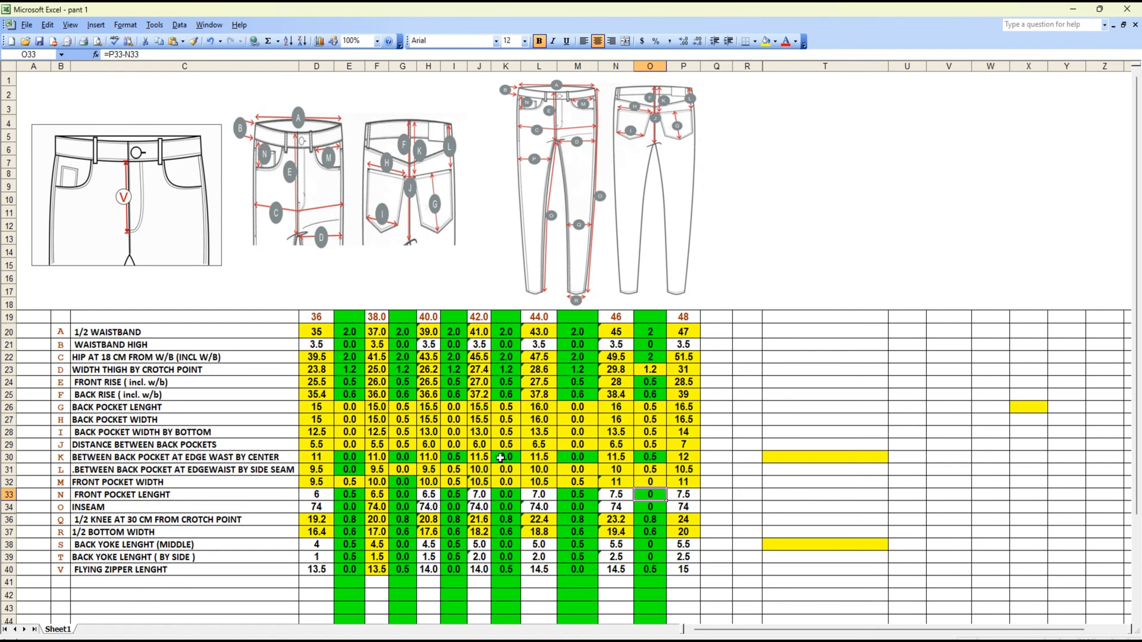
{"action": "left_click", "coordinate": [180, 481]}
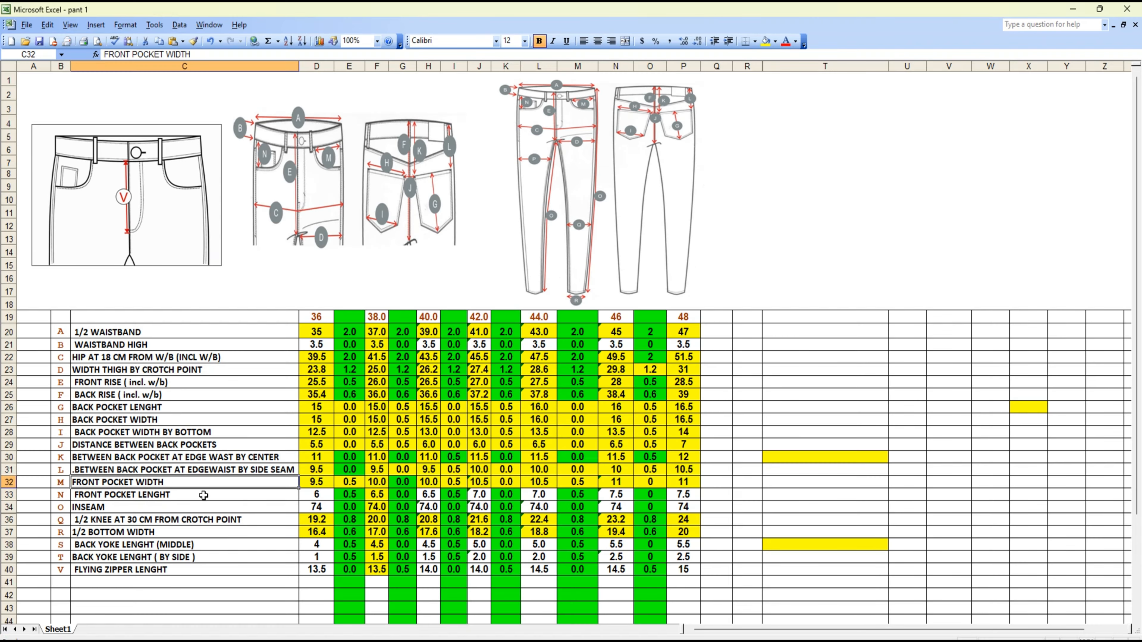
{"action": "left_click", "coordinate": [319, 493]}
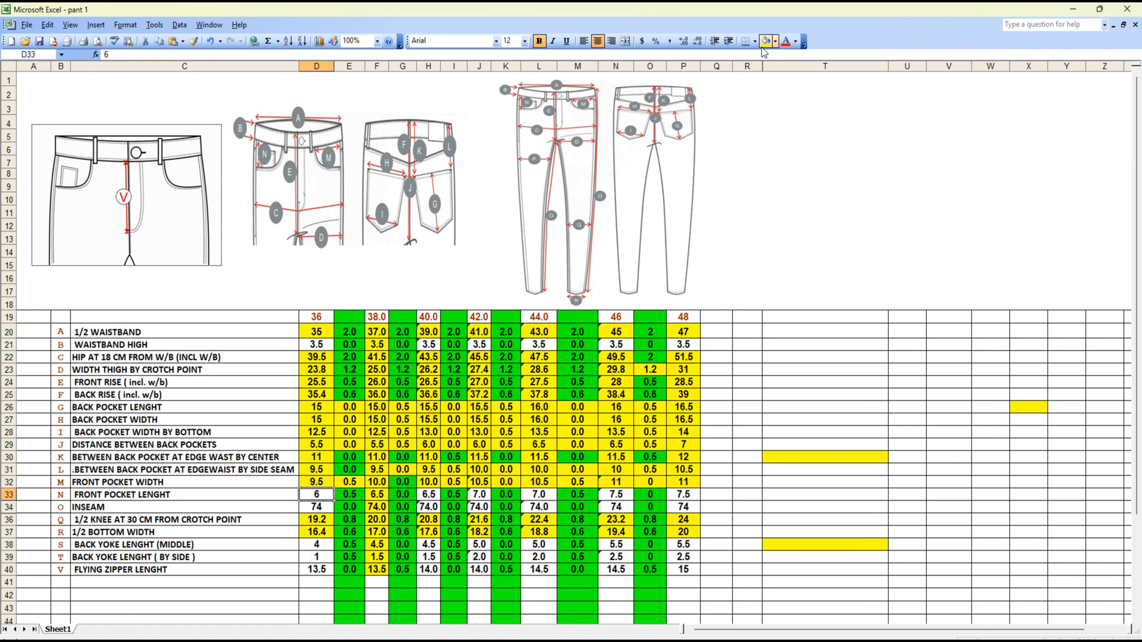
{"action": "key", "text": "Right"}
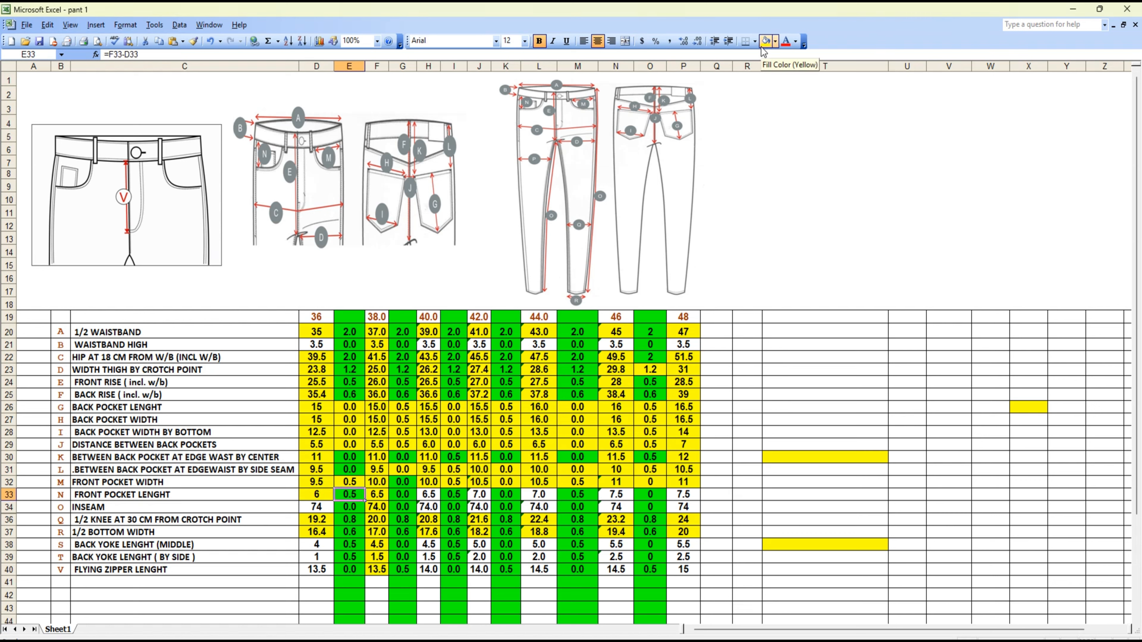
{"action": "left_click", "coordinate": [760, 47]}
{"action": "key", "text": "Right"}
{"action": "left_click", "coordinate": [761, 47]}
{"action": "key", "text": "Right"}
{"action": "left_click", "coordinate": [760, 47]}
{"action": "key", "text": "Right"}
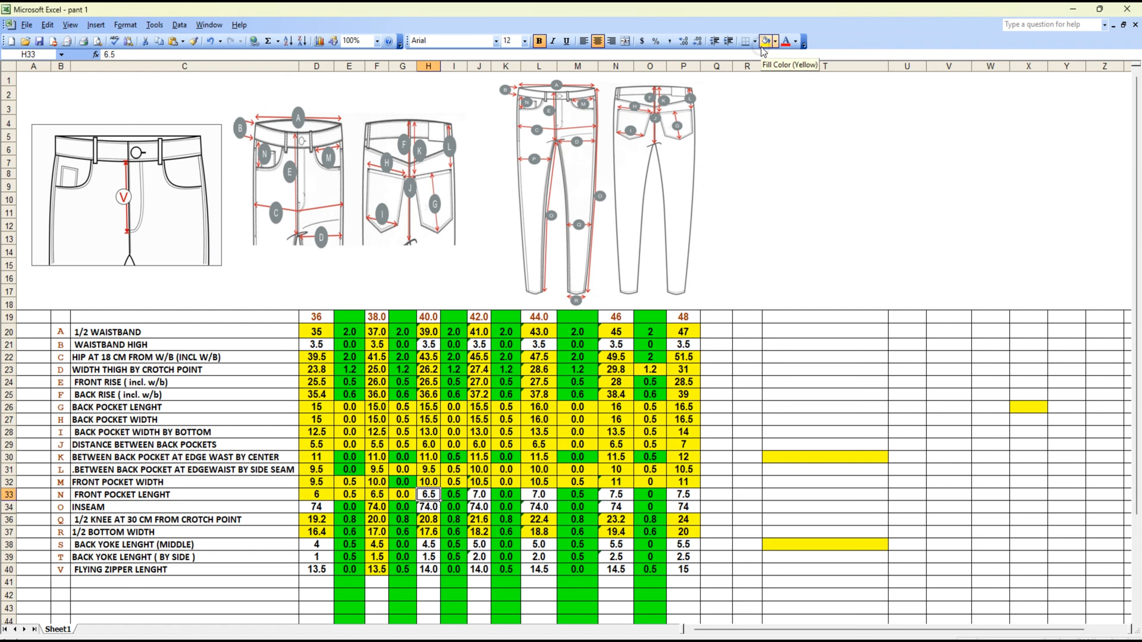
{"action": "left_click", "coordinate": [761, 47]}
{"action": "key", "text": "Right"}
{"action": "left_click", "coordinate": [761, 48]}
{"action": "key", "text": "Right"}
{"action": "left_click", "coordinate": [761, 48]}
{"action": "key", "text": "Right"}
{"action": "left_click", "coordinate": [760, 47]}
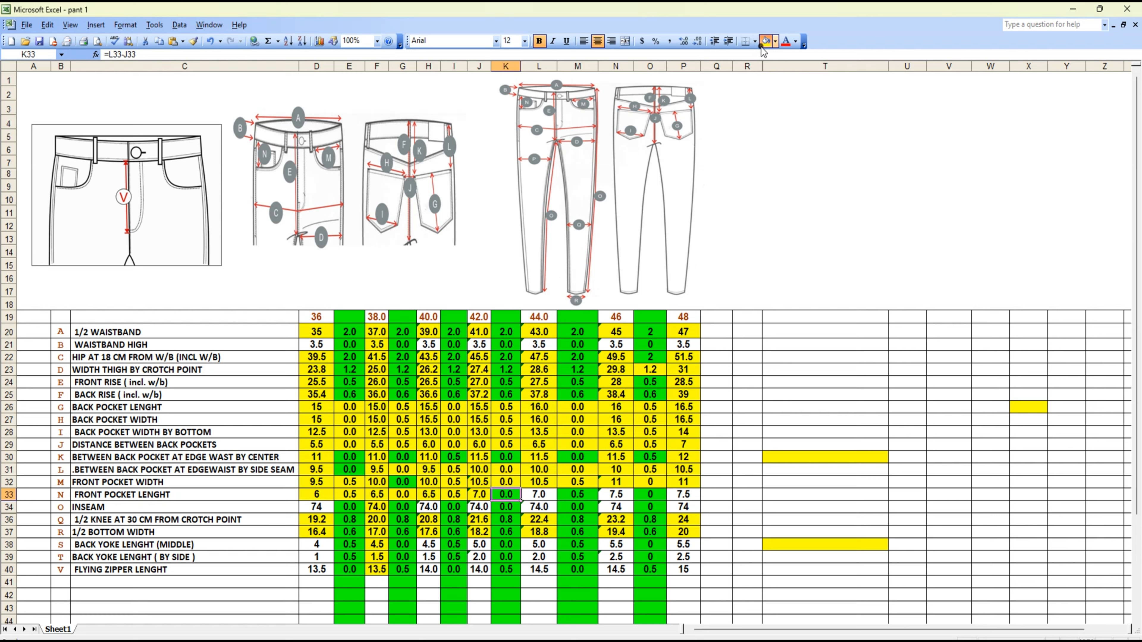
{"action": "key", "text": "Right"}
{"action": "left_click", "coordinate": [762, 47]}
{"action": "key", "text": "Right"}
{"action": "left_click", "coordinate": [762, 47]}
{"action": "key", "text": "Right"}
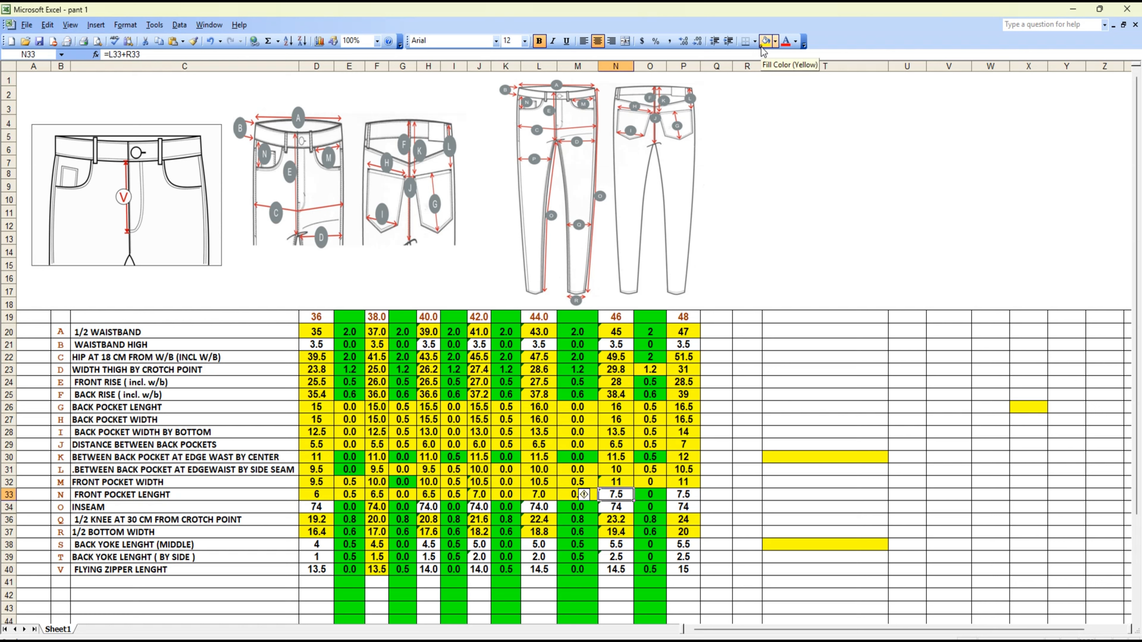
{"action": "left_click", "coordinate": [762, 47]}
{"action": "key", "text": "Right"}
{"action": "left_click", "coordinate": [762, 48]}
{"action": "key", "text": "Right"}
{"action": "left_click", "coordinate": [762, 47]}
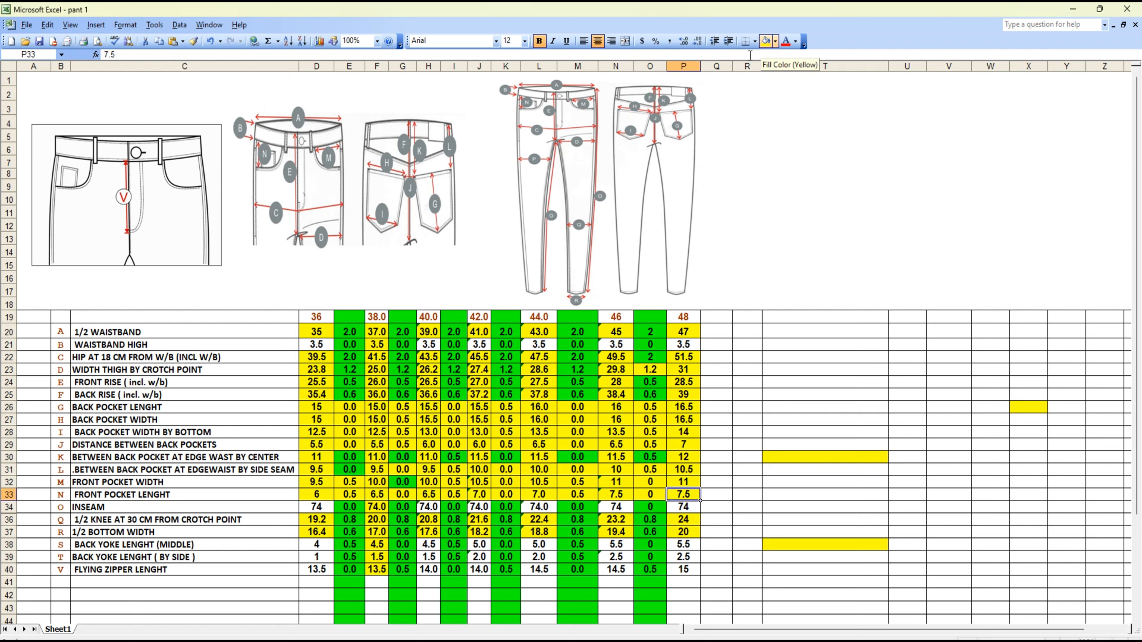
Fill the INSEAM row yellow from size 36 to 48
{"action": "left_click", "coordinate": [321, 507]}
{"action": "left_click", "coordinate": [767, 47]}
{"action": "key", "text": "Right"}
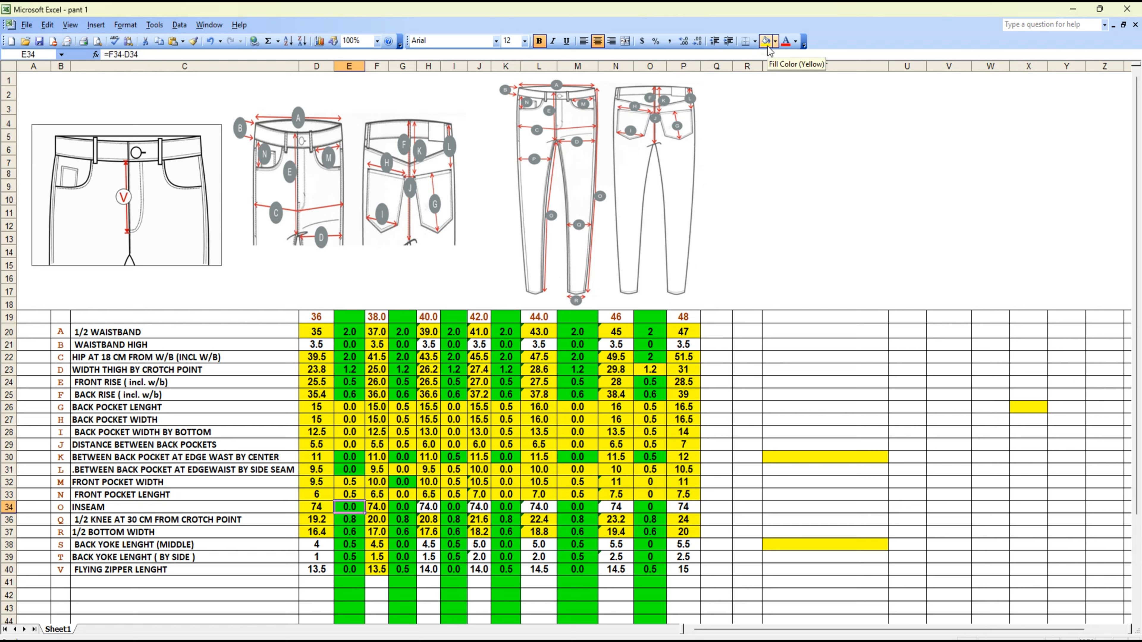
{"action": "left_click", "coordinate": [768, 46]}
{"action": "key", "text": "Right"}
{"action": "key", "text": "Right"}
{"action": "left_click", "coordinate": [767, 47]}
{"action": "key", "text": "Right"}
{"action": "left_click", "coordinate": [767, 47]}
{"action": "key", "text": "Right"}
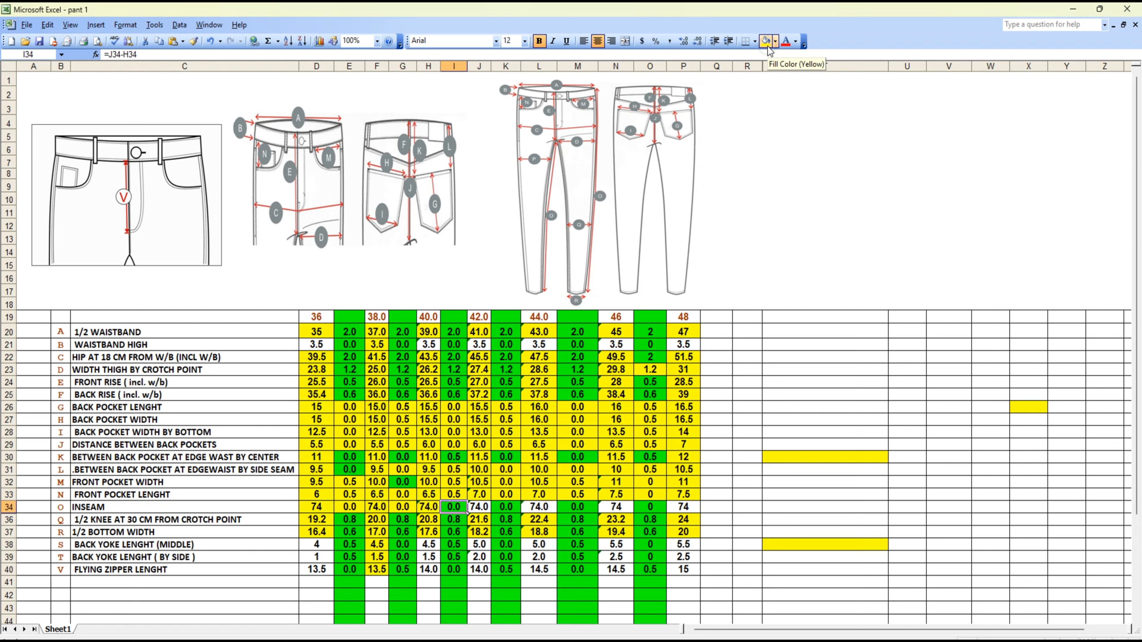
{"action": "left_click", "coordinate": [767, 46]}
{"action": "key", "text": "Right"}
{"action": "left_click", "coordinate": [767, 46]}
{"action": "key", "text": "Right"}
{"action": "left_click", "coordinate": [767, 46]}
{"action": "key", "text": "Right"}
{"action": "left_click", "coordinate": [767, 46]}
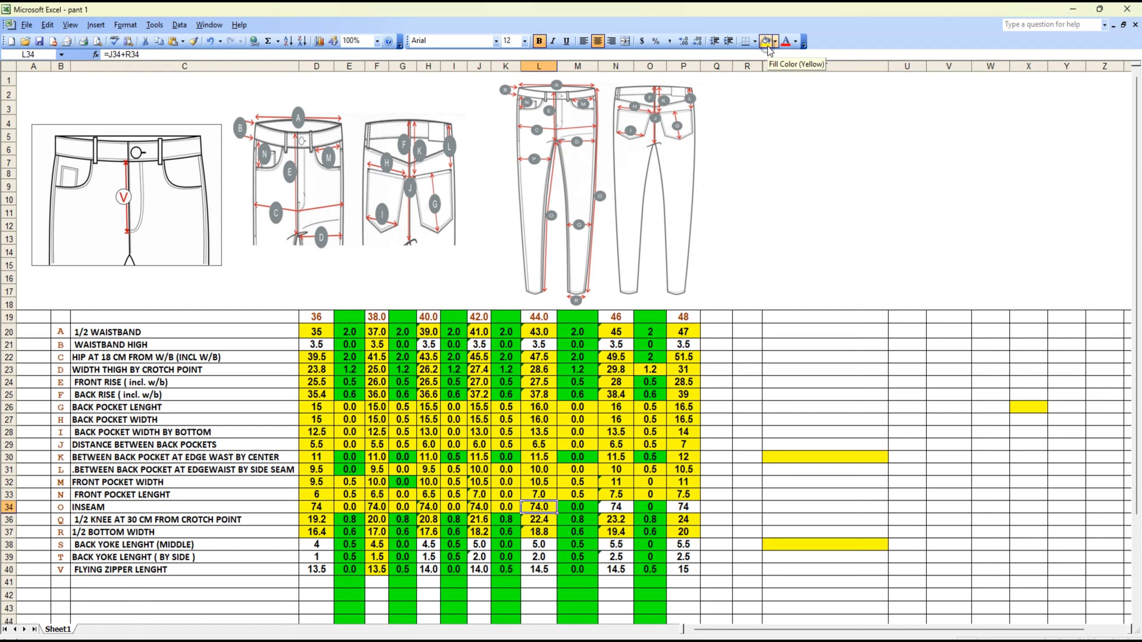
{"action": "key", "text": "Right"}
{"action": "left_click", "coordinate": [767, 47]}
{"action": "key", "text": "Right"}
{"action": "left_click", "coordinate": [768, 47]}
{"action": "key", "text": "Right"}
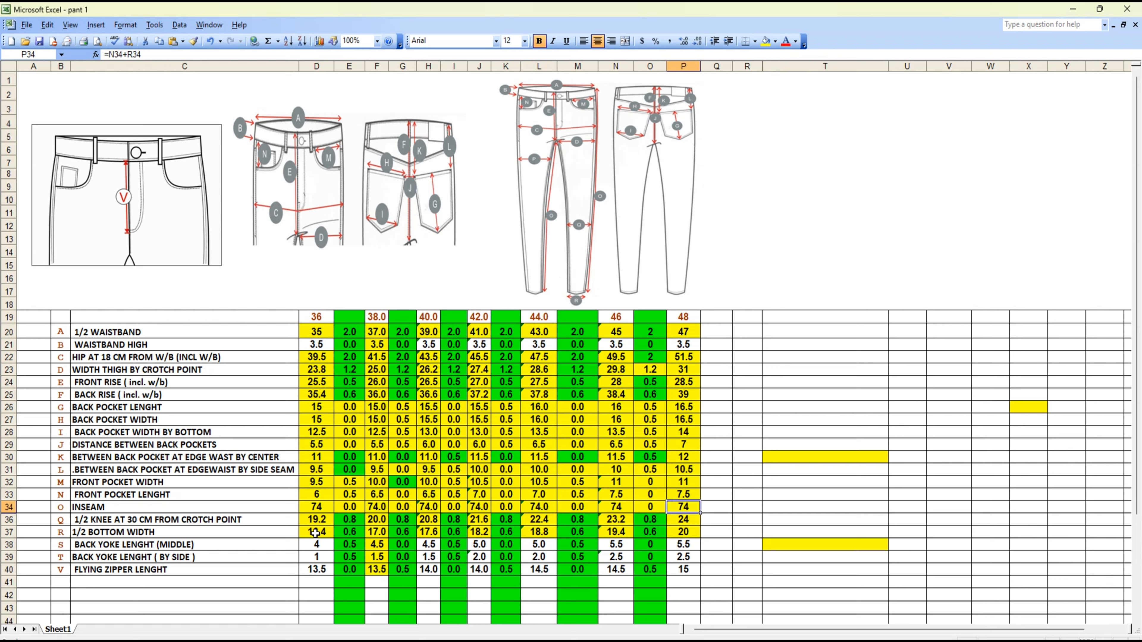
Fill the 1/2 KNEE AT 30 CM FROM CROTCH POINT row yellow from size 36 to 48
{"action": "left_click", "coordinate": [314, 521]}
{"action": "left_click", "coordinate": [355, 520]}
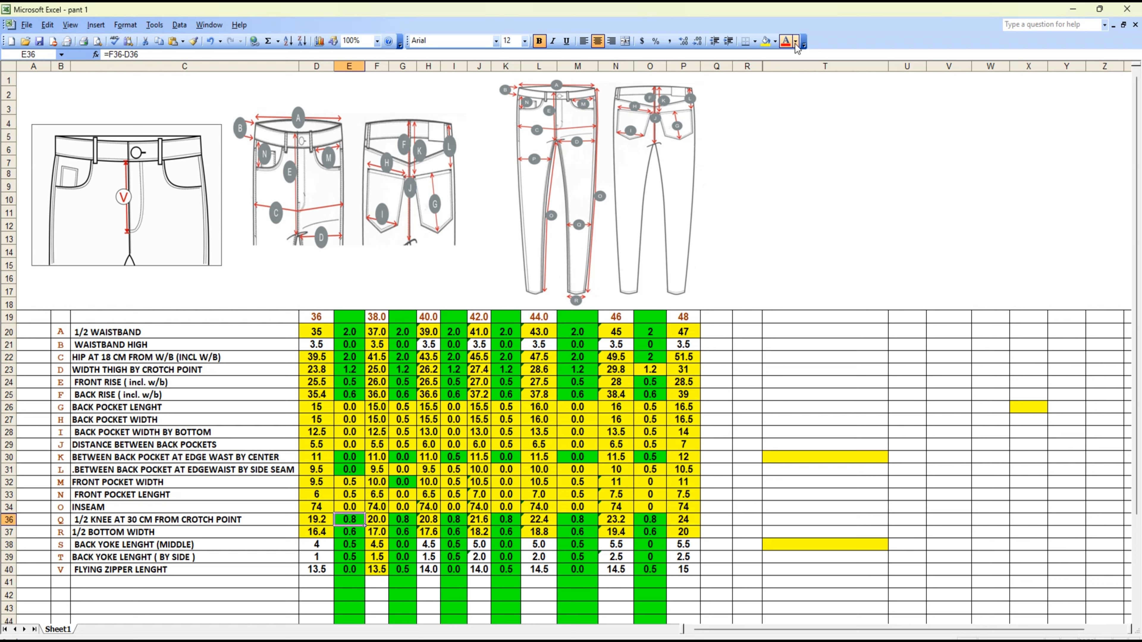
{"action": "key", "text": "Right"}
{"action": "key", "text": "Right"}
{"action": "key", "text": "Right"}
{"action": "key", "text": "Right"}
{"action": "key", "text": "Right"}
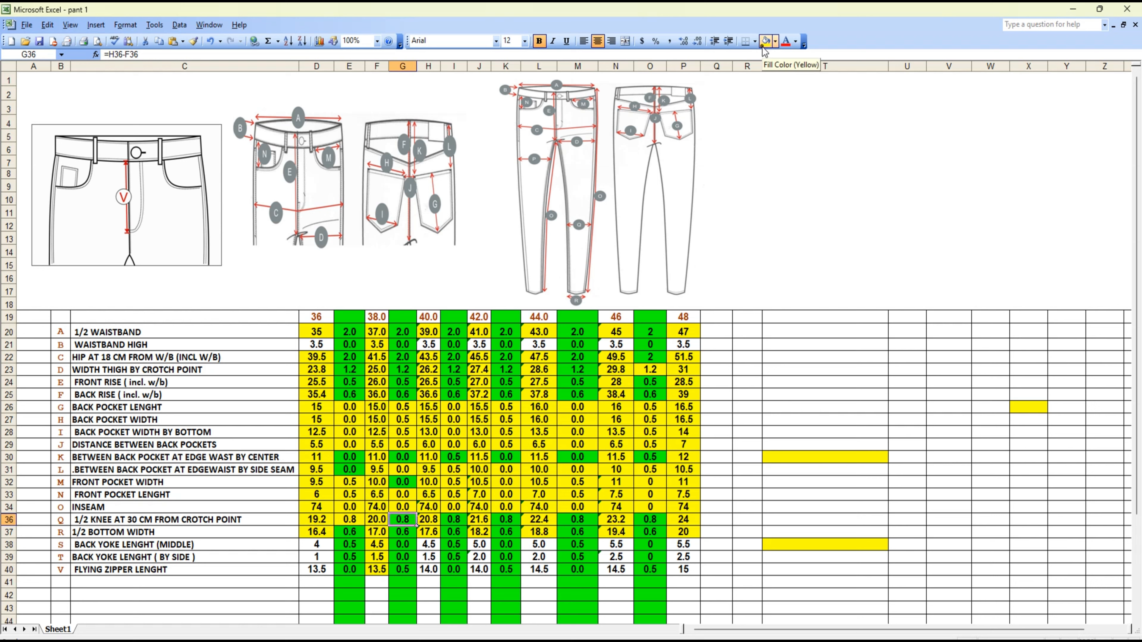
{"action": "key", "text": "Right"}
{"action": "key", "text": "Right"}
{"action": "key", "text": "Right"}
{"action": "key", "text": "Right"}
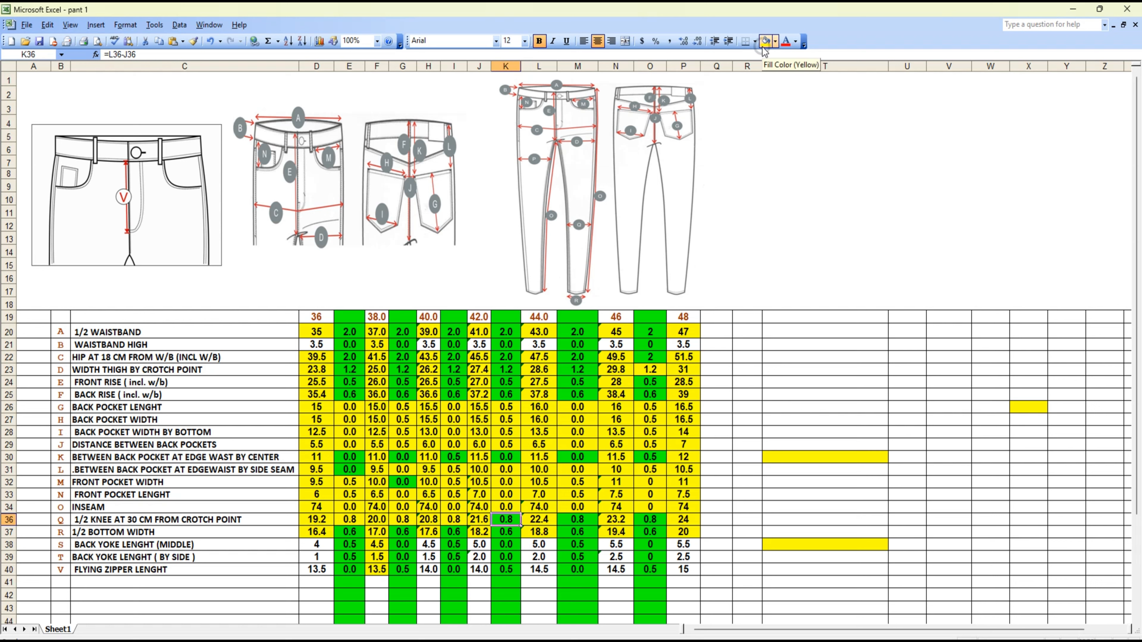
{"action": "key", "text": "Right"}
{"action": "key", "text": "Right"}
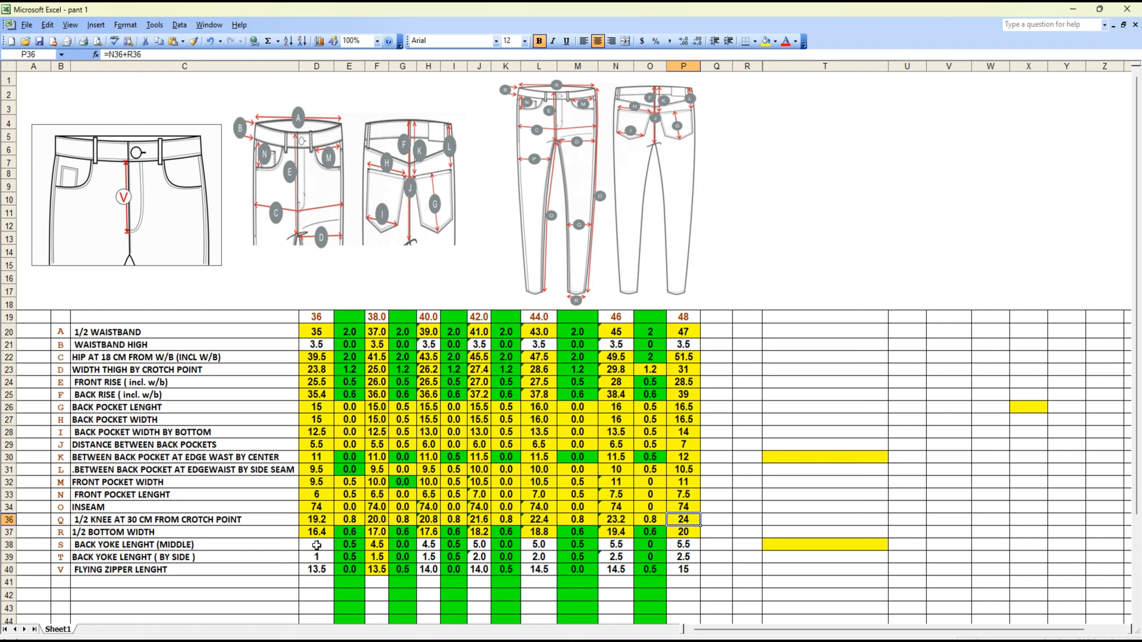
Fill the 1/2 BOTTOM WIDTH row yellow from size 36 to 48
{"action": "left_click", "coordinate": [316, 532]}
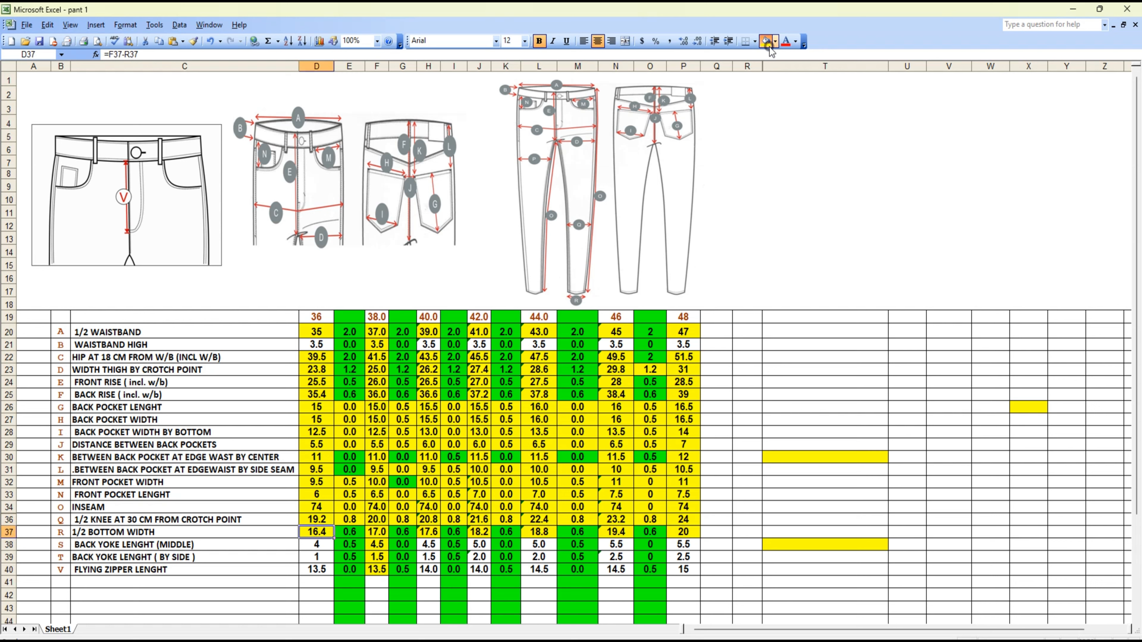
{"action": "key", "text": "Right"}
{"action": "key", "text": "Right"}
{"action": "key", "text": "Right"}
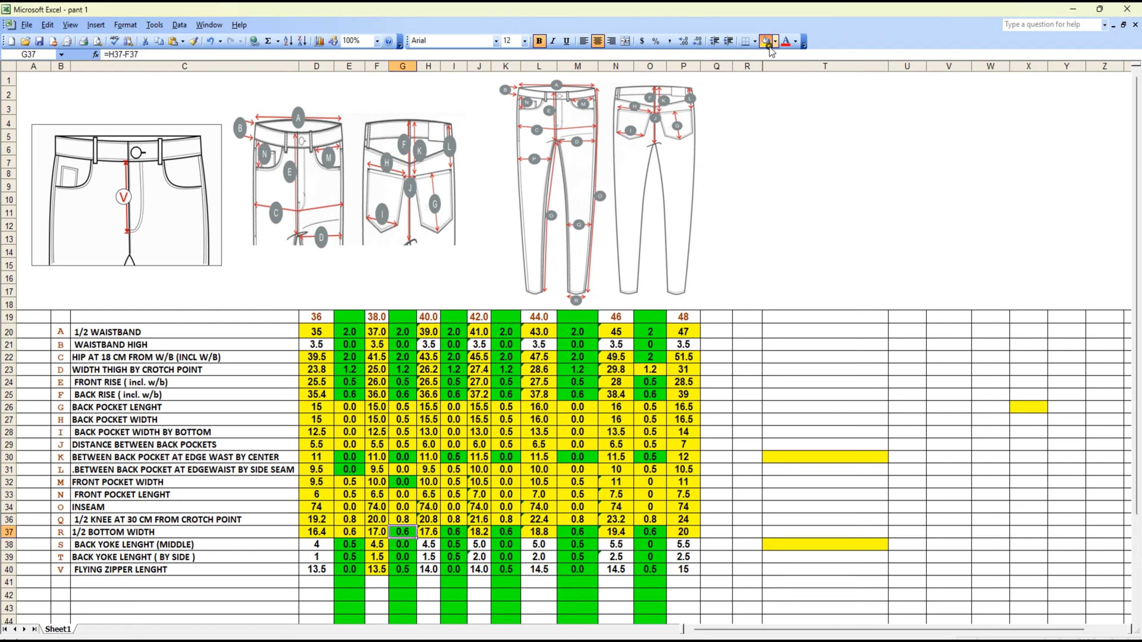
{"action": "key", "text": "Right"}
{"action": "key", "text": "Right"}
{"action": "key", "text": "Right"}
{"action": "key", "text": "Right"}
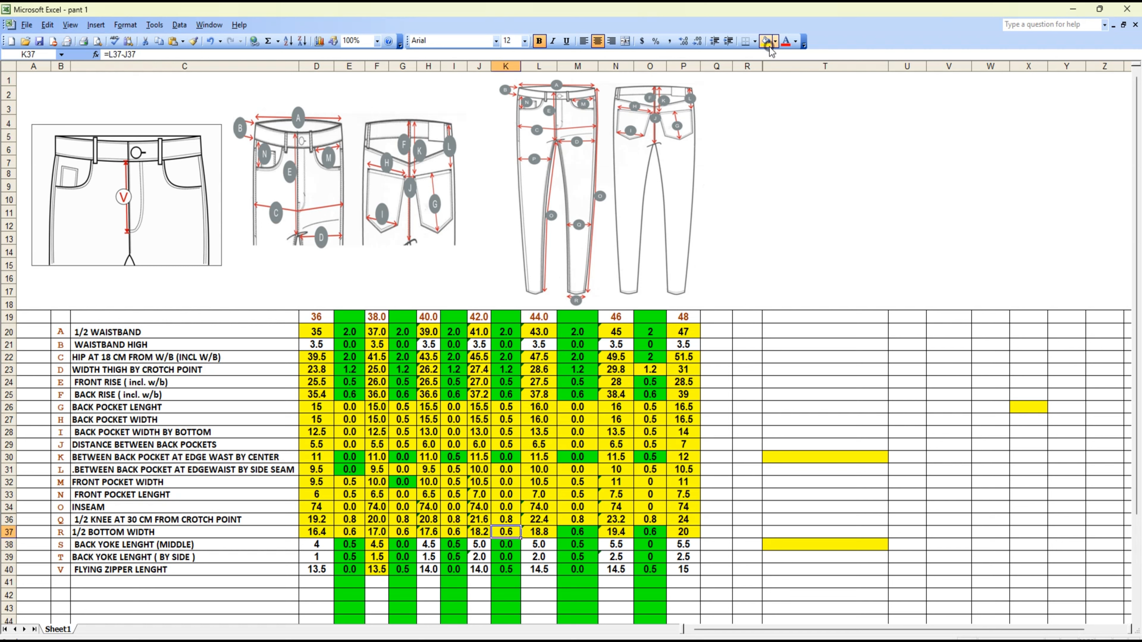
{"action": "key", "text": "Right"}
{"action": "key", "text": "Right"}
{"action": "key", "text": "Right"}
{"action": "key", "text": "Right"}
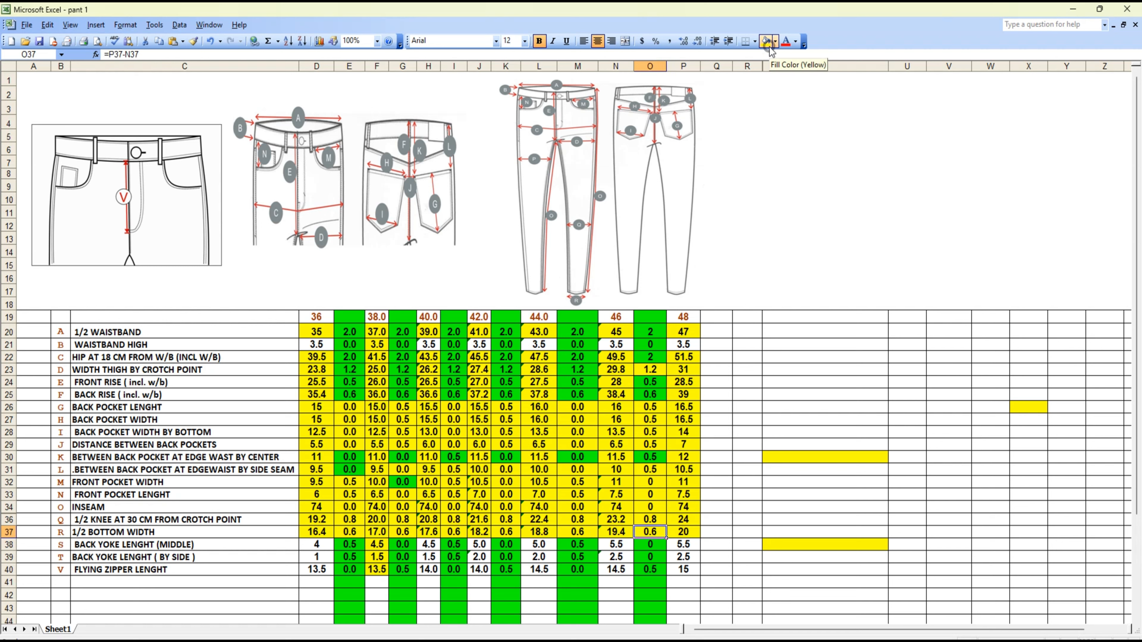
{"action": "key", "text": "Right"}
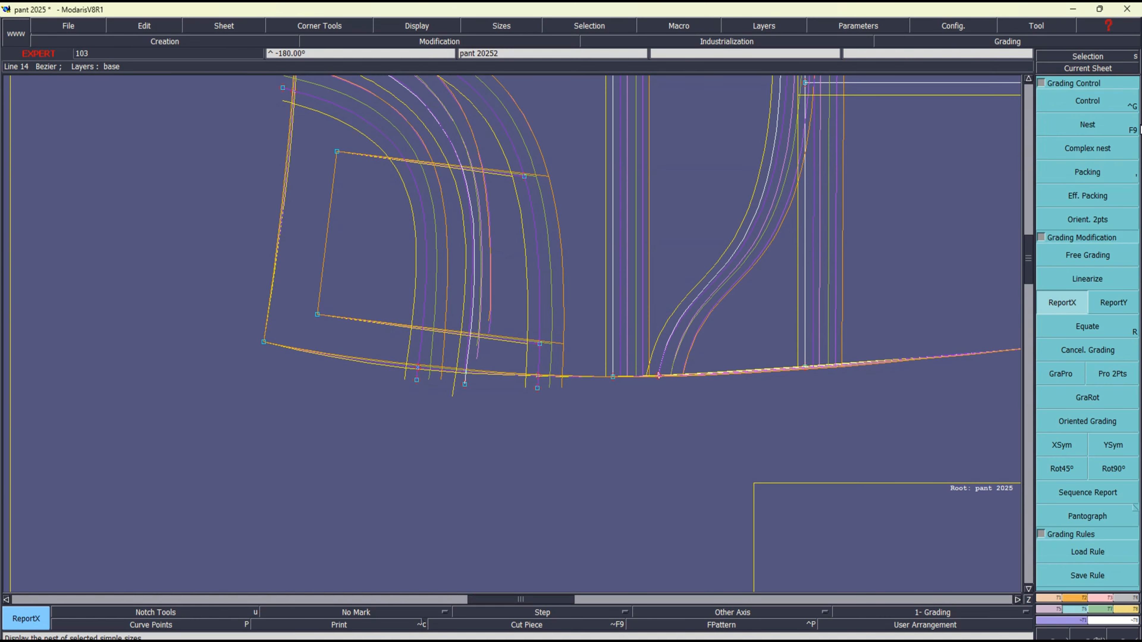
Switch back to Modaris and check the grading values of the inner corner where the upper straight pocket line starts
{"action": "left_click", "coordinate": [1091, 106]}
{"action": "left_click", "coordinate": [337, 152]}
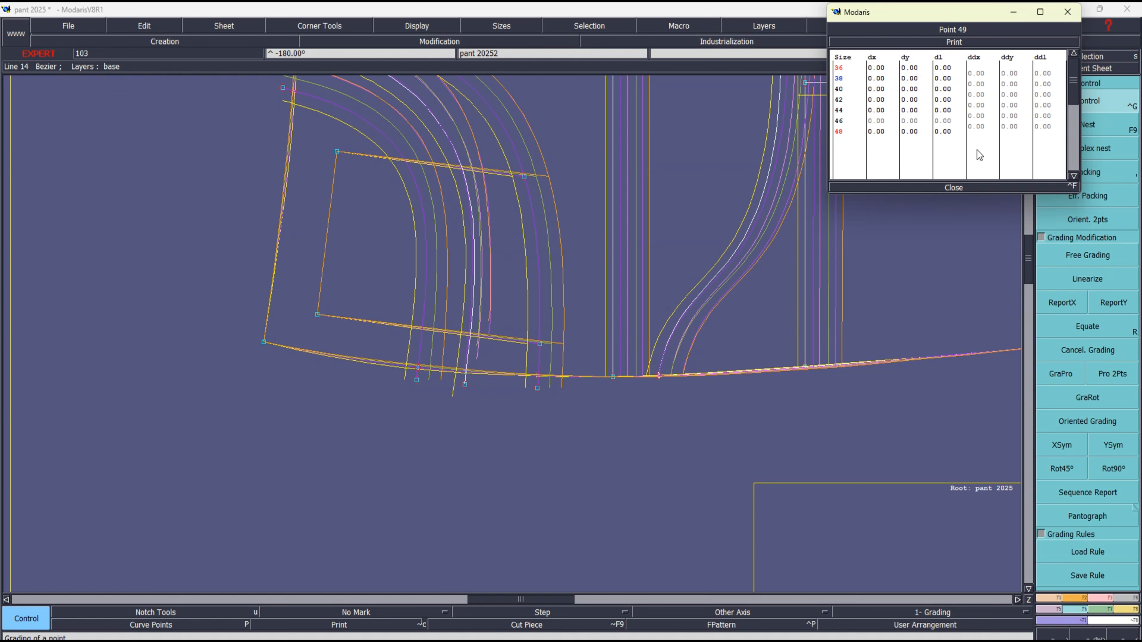
{"action": "left_click", "coordinate": [951, 188]}
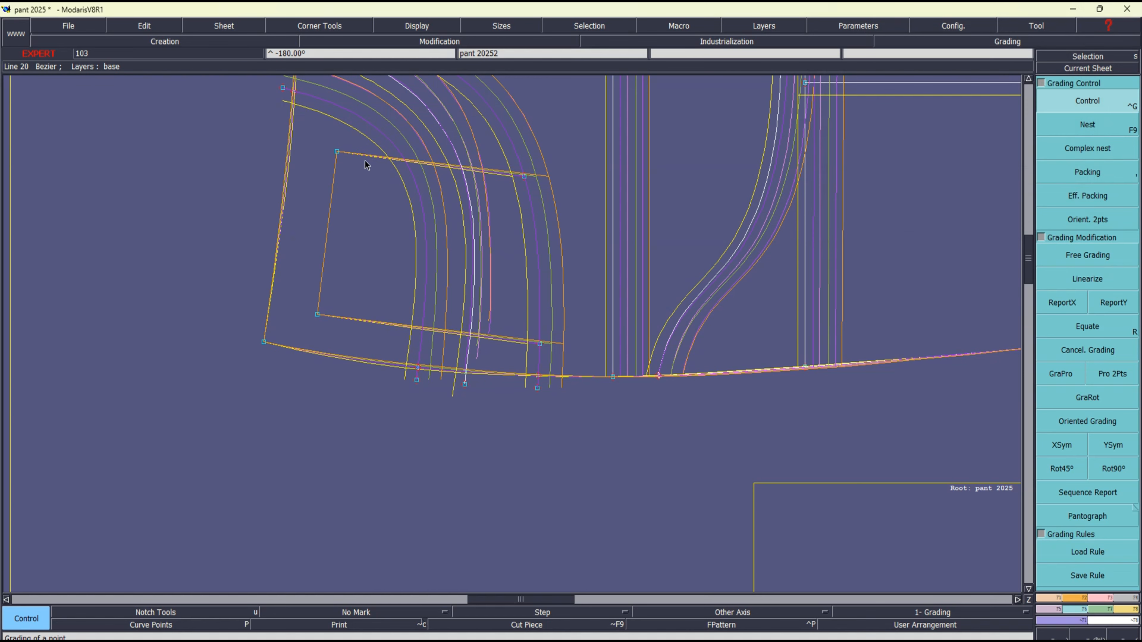
Report the Y grading of the innermost pocket curve's waist point onto both end points of the upper straight pocket line
{"action": "left_click_drag", "start_coordinate": [314, 129], "coordinate": [577, 215]}
{"action": "key", "text": "Home"}
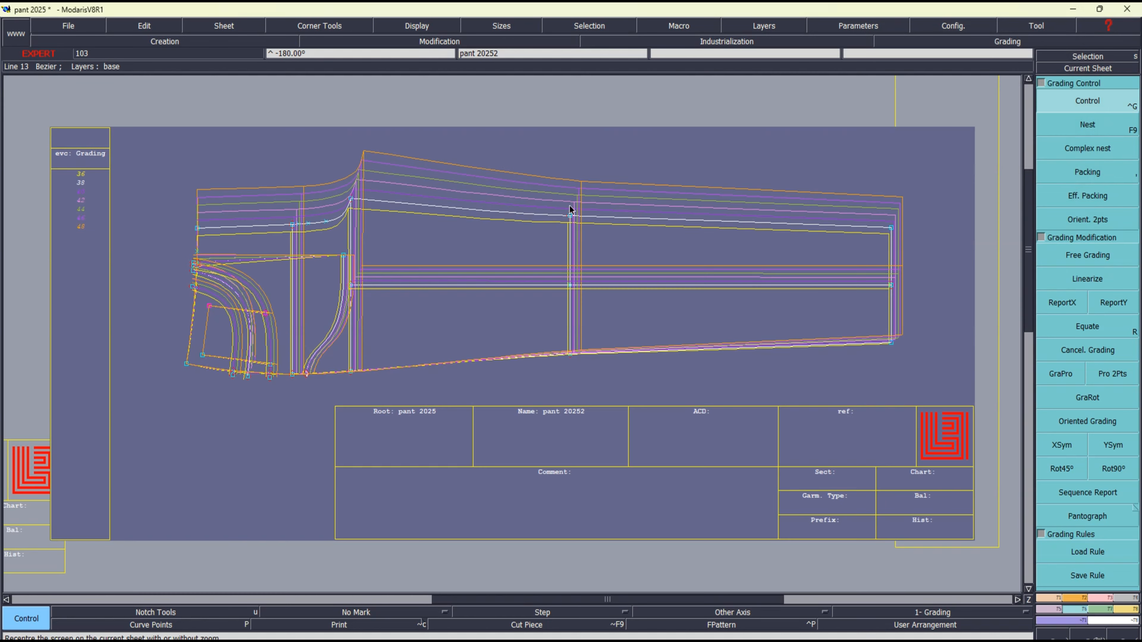
{"action": "key", "text": "Return"}
{"action": "left_click_drag", "start_coordinate": [130, 233], "coordinate": [469, 452]}
{"action": "left_click", "coordinate": [1119, 300]}
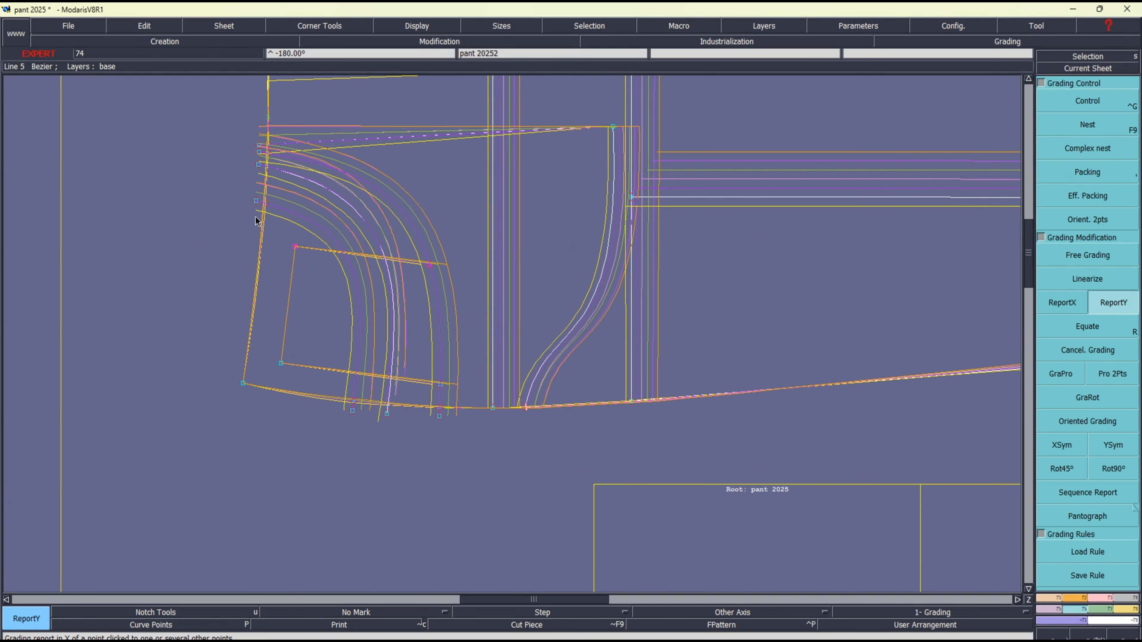
{"action": "left_click", "coordinate": [295, 246]}
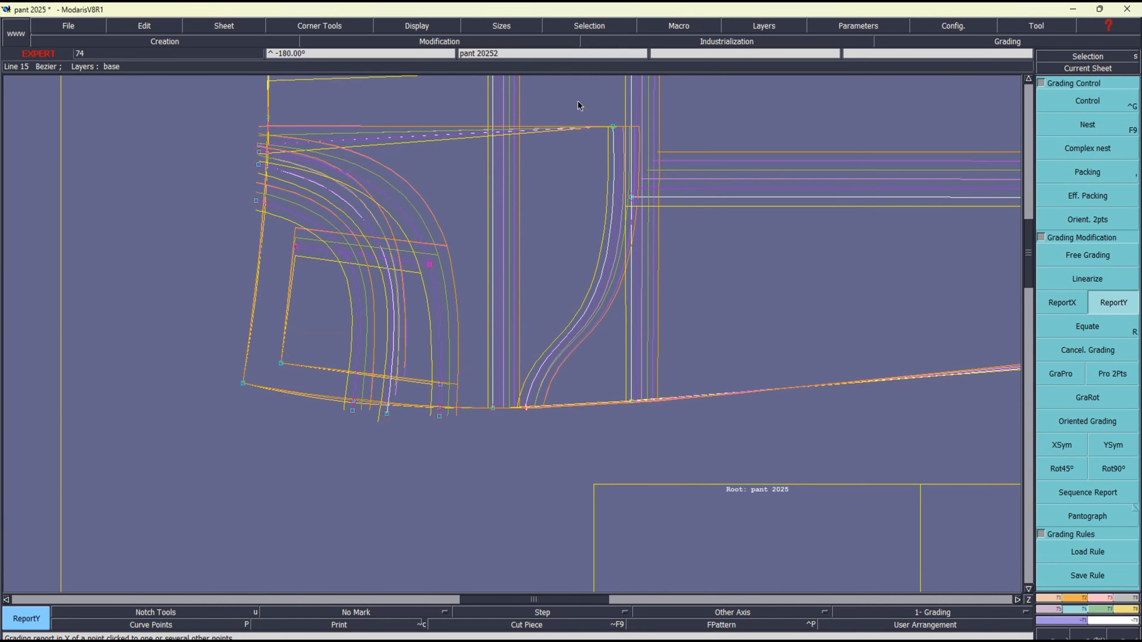
Try reporting the Y grading of the innermost pocket curve's waist point onto the pocket bag's inner corner
{"action": "left_click_drag", "start_coordinate": [577, 101], "coordinate": [698, 145]}
{"action": "left_click", "coordinate": [1116, 309]}
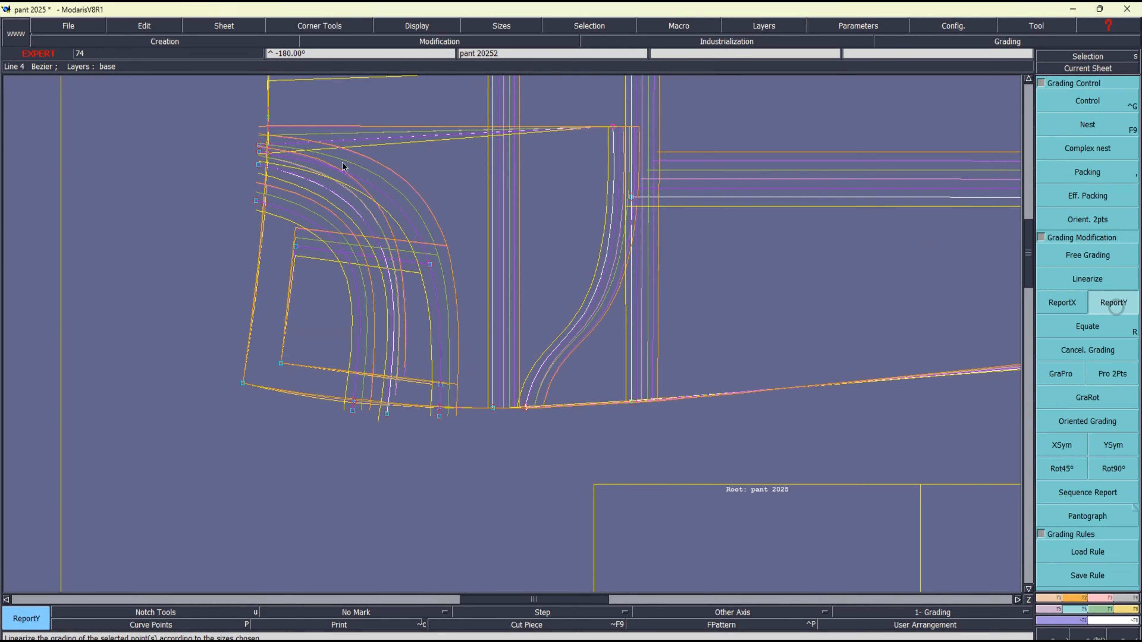
{"action": "left_click", "coordinate": [254, 199]}
{"action": "left_click", "coordinate": [613, 127]}
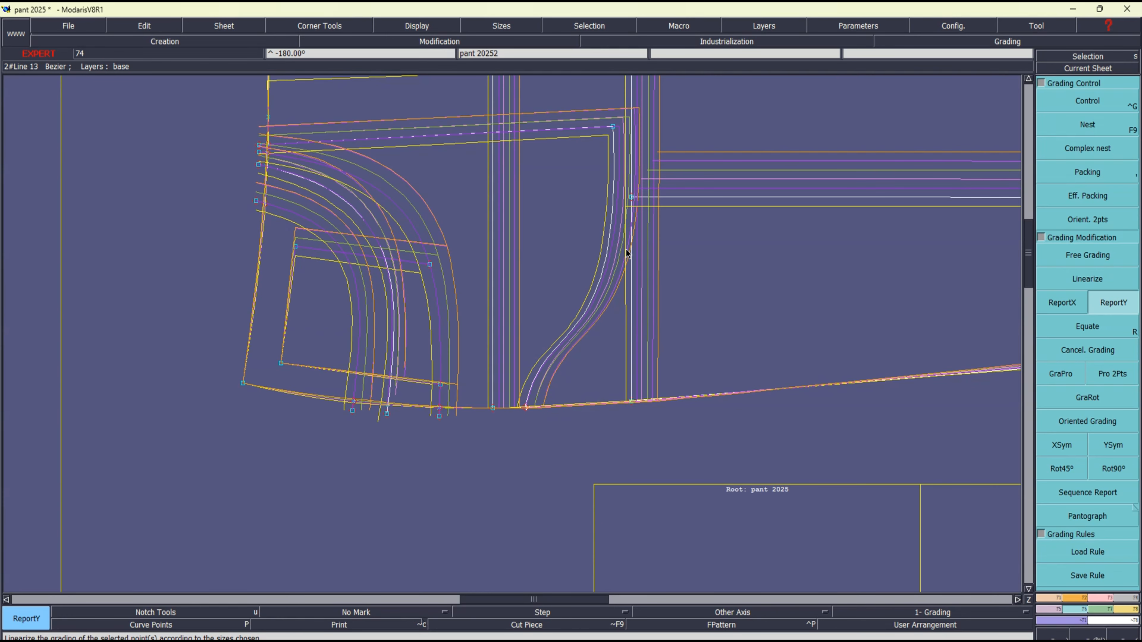
Try reporting the Y grading of the middle pocket curve's side-seam end point onto the pocket bag's inner corner
{"action": "left_click", "coordinate": [1115, 303]}
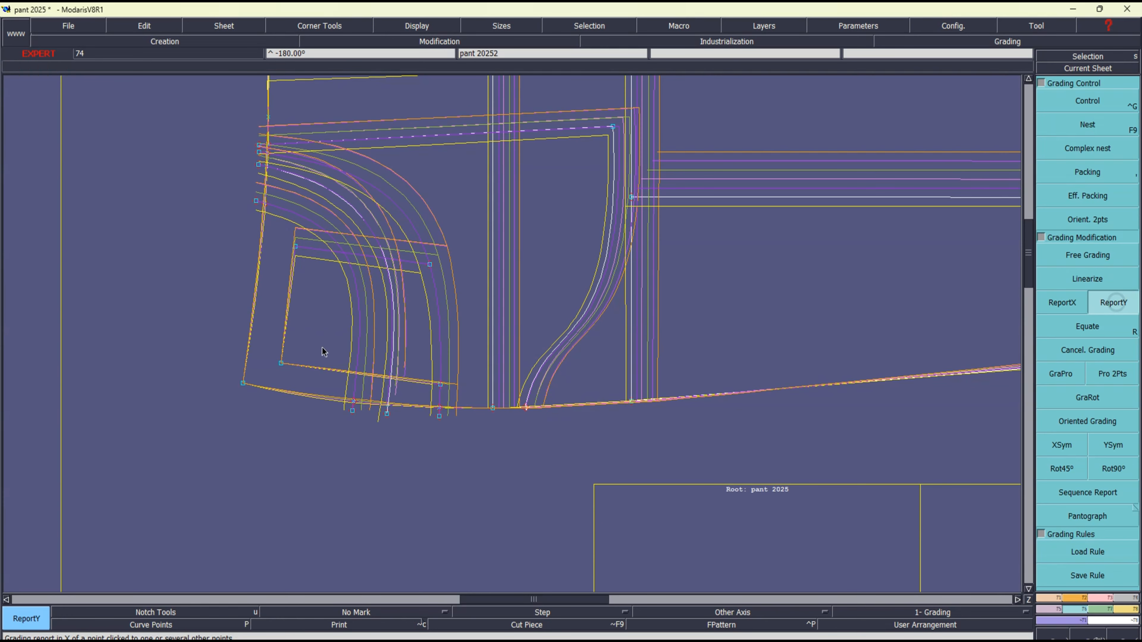
{"action": "left_click", "coordinate": [388, 415]}
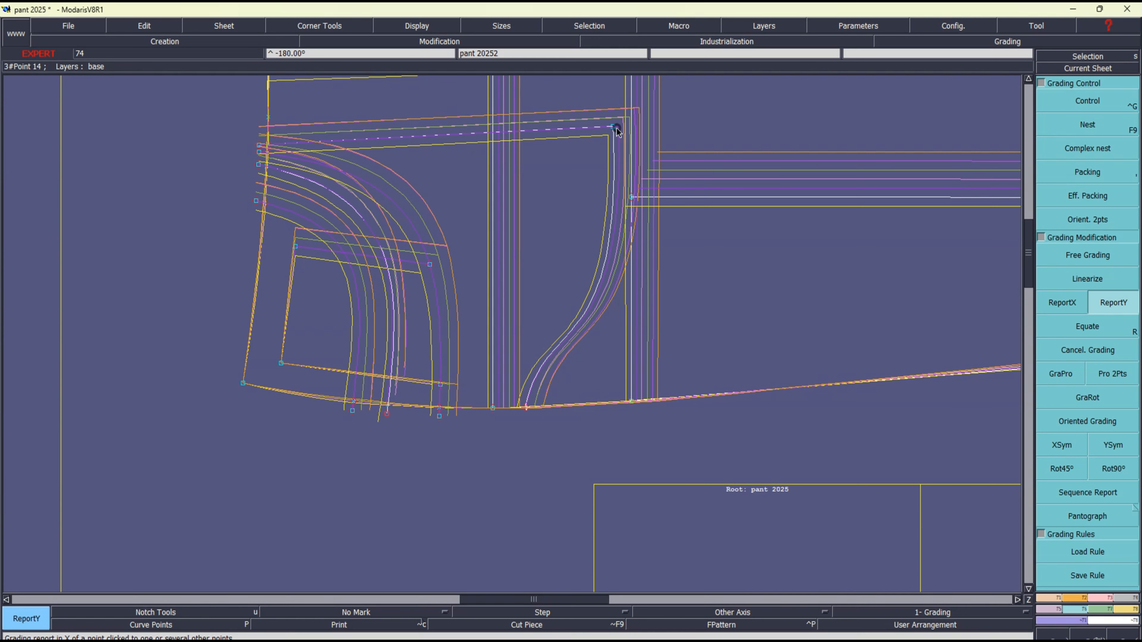
{"action": "left_click", "coordinate": [612, 127]}
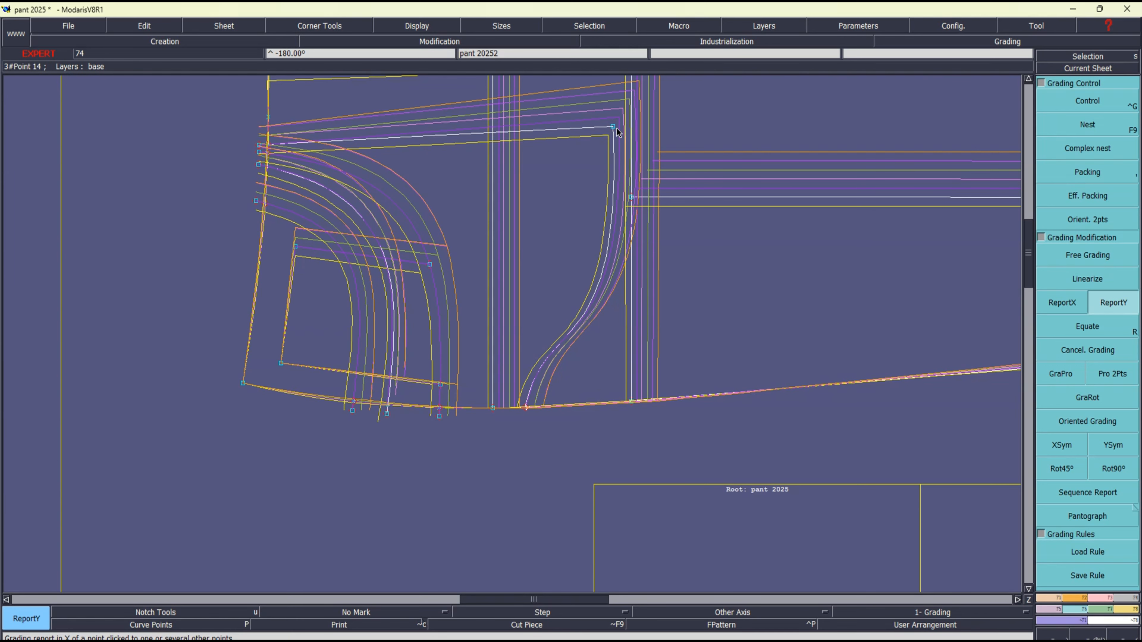
Change the nest's packing and report the Y grading of the pocket bag line's waist point onto the bag's inner corner
{"action": "key", "text": "comma"}
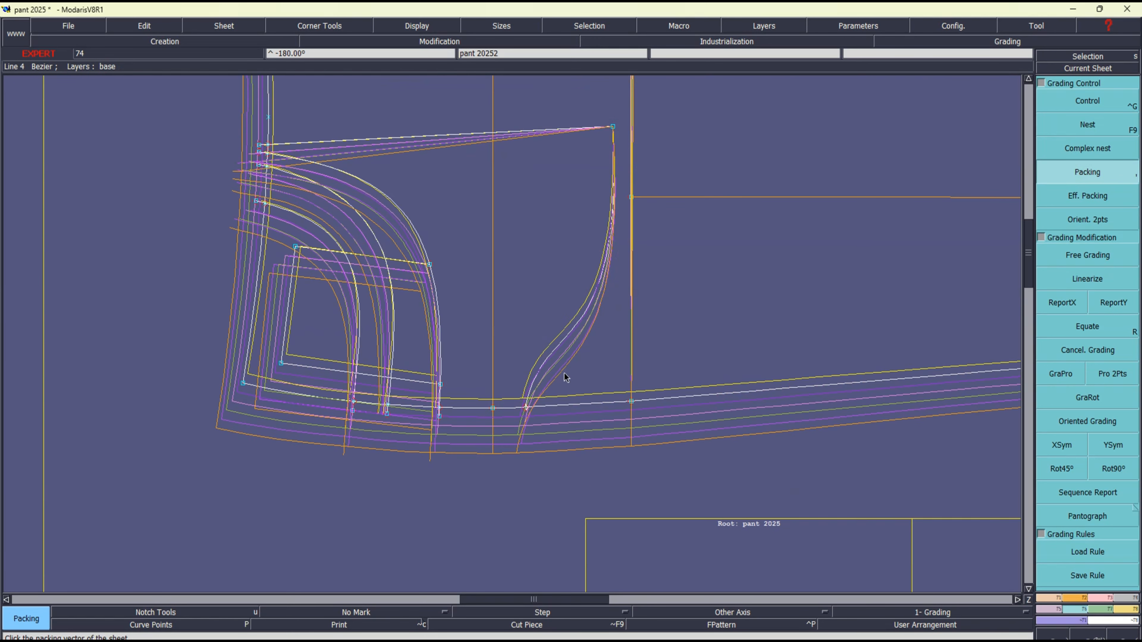
{"action": "left_click", "coordinate": [640, 247]}
{"action": "left_click", "coordinate": [1113, 303]}
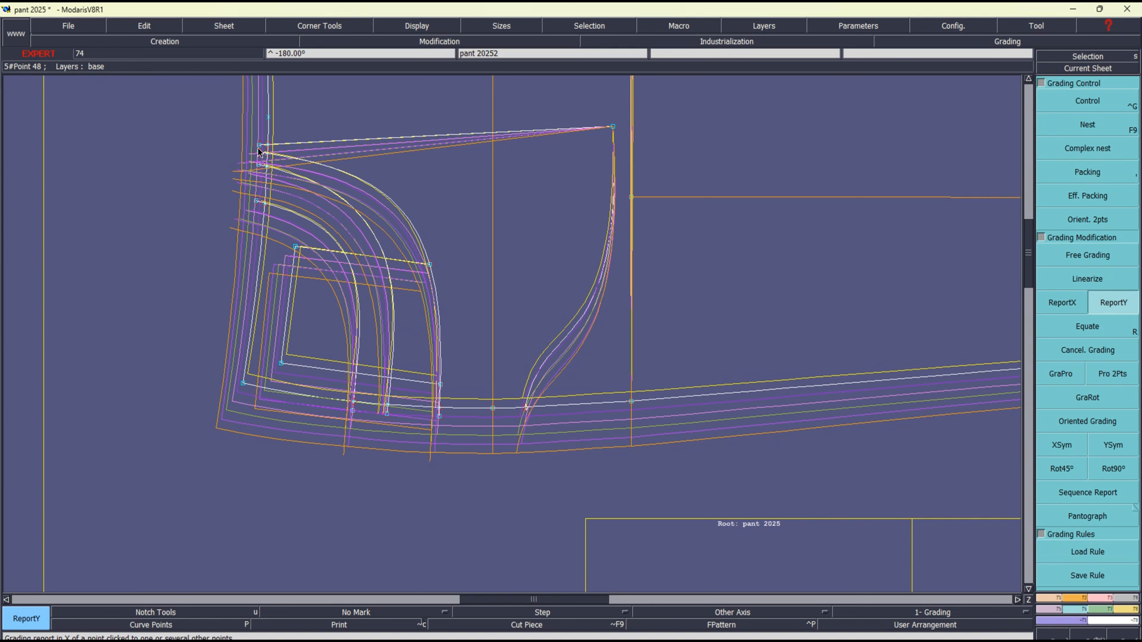
{"action": "left_click", "coordinate": [612, 127]}
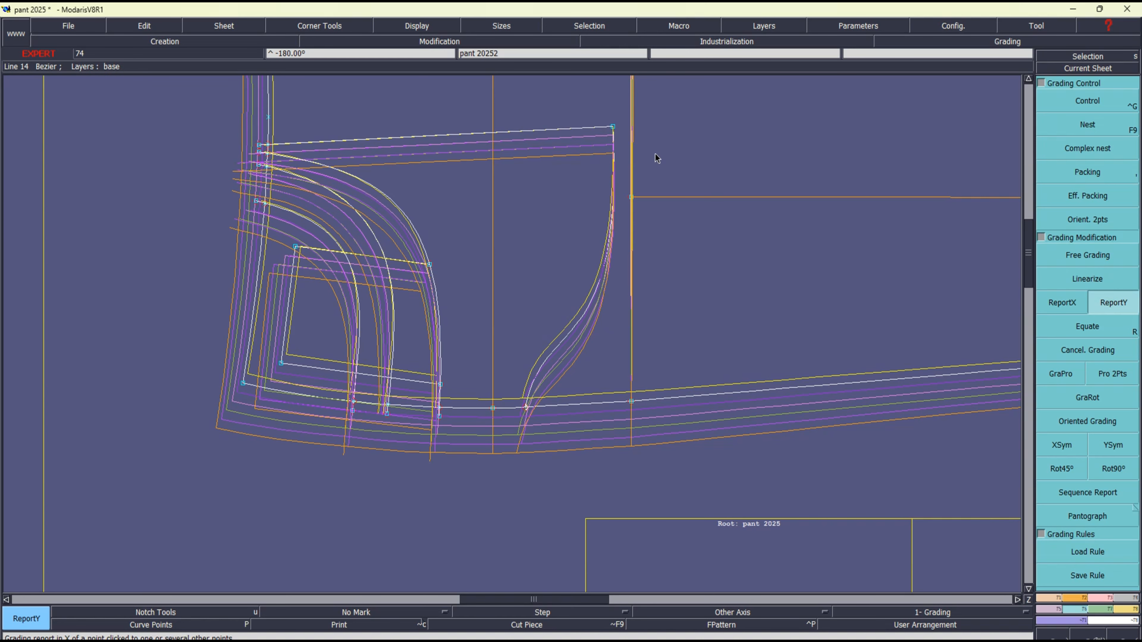
Report the X grading of the innermost pocket curve's side-seam end point onto the pocket bag's inner corner
{"action": "left_click", "coordinate": [1078, 301]}
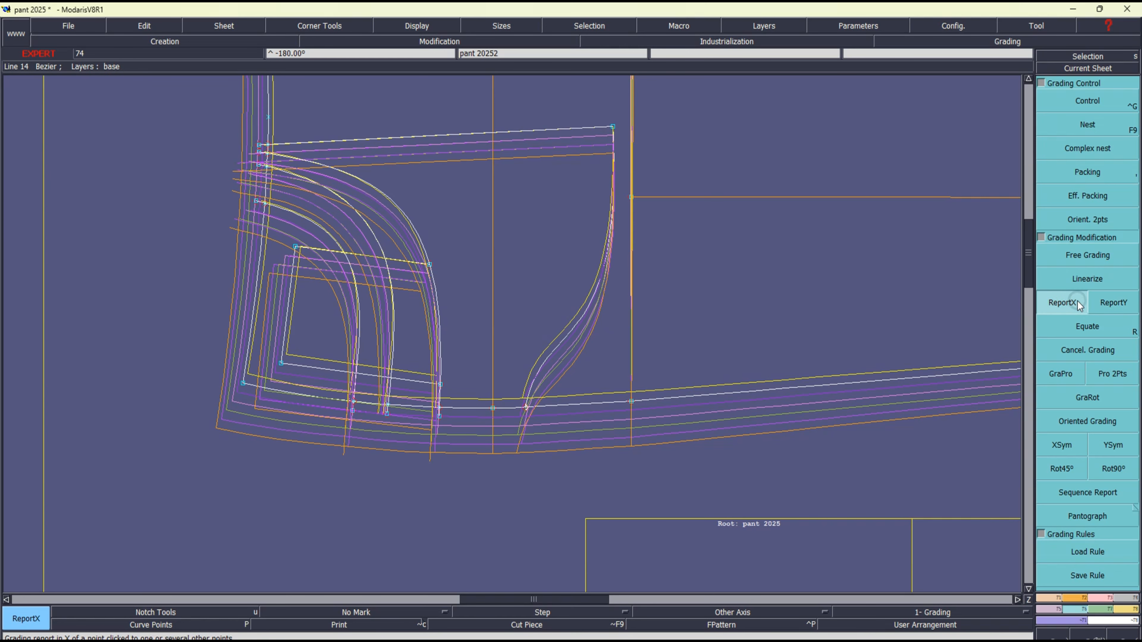
{"action": "left_click", "coordinate": [352, 410]}
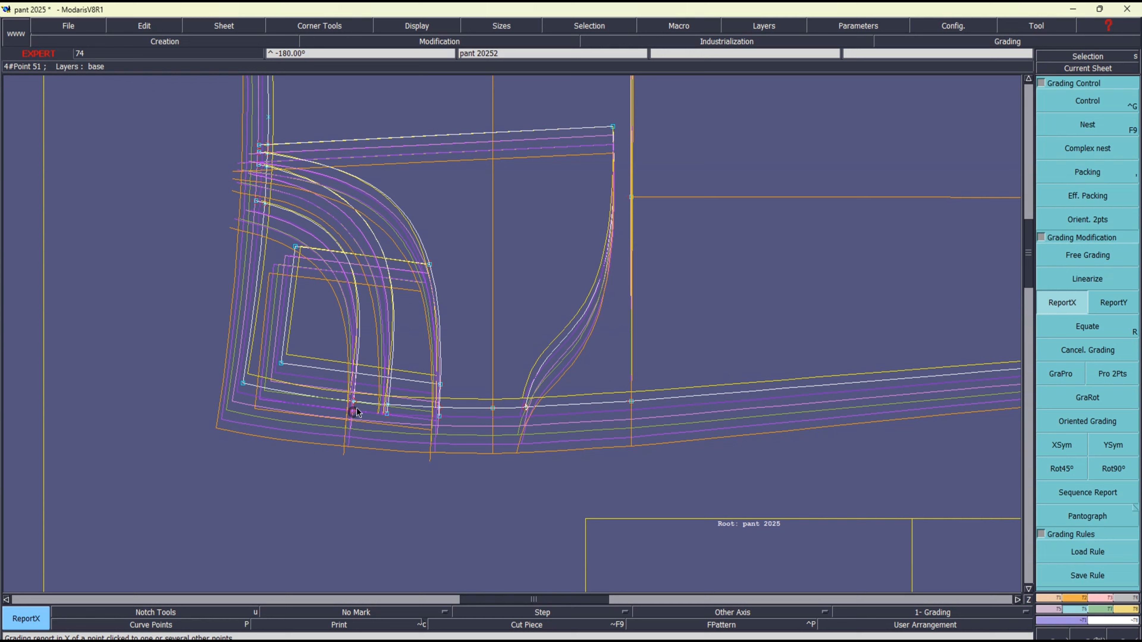
{"action": "left_click", "coordinate": [613, 128]}
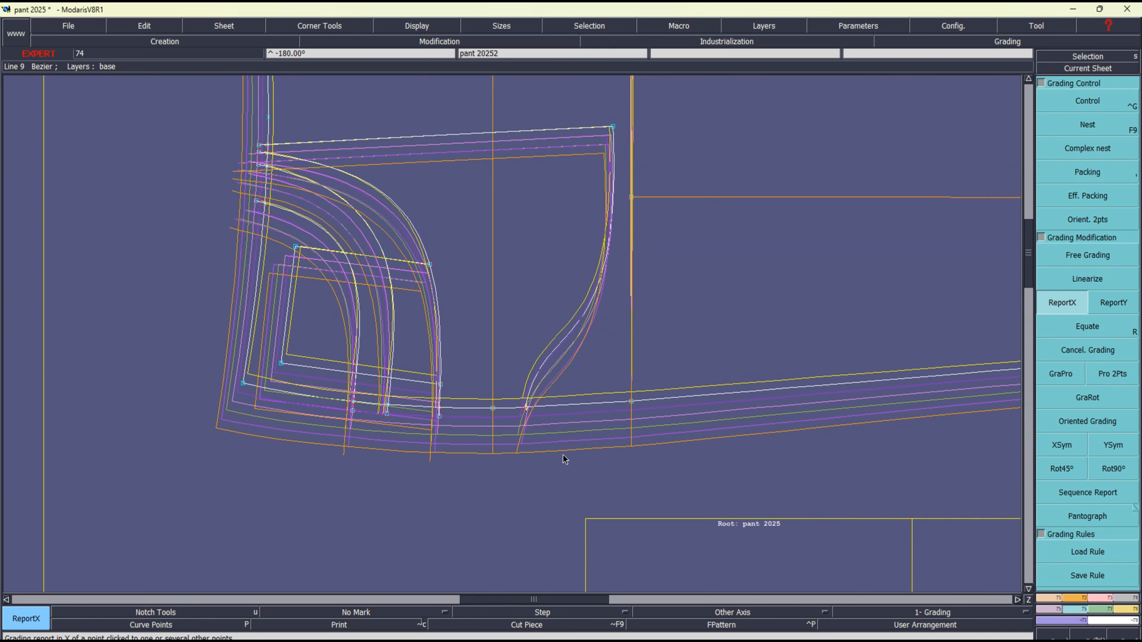
Insert a point where the pocket bag curve meets the side seam and report the bag corner's X grading onto it
{"action": "key", "text": "Insert"}
{"action": "left_click", "coordinate": [525, 408]}
{"action": "left_click", "coordinate": [526, 407]}
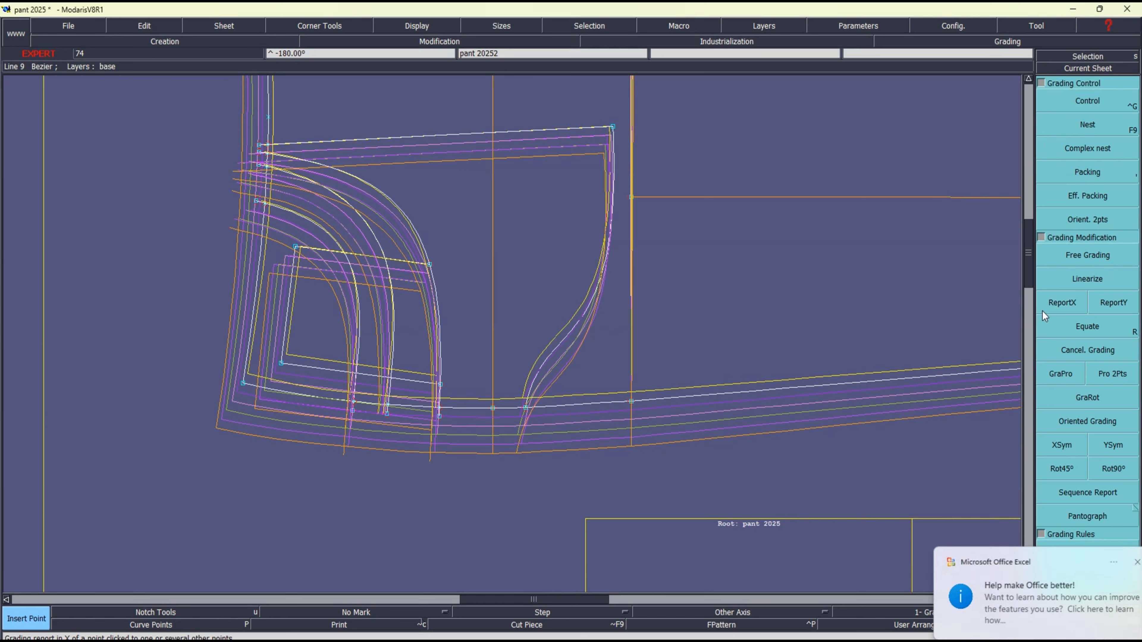
{"action": "left_click", "coordinate": [1060, 306]}
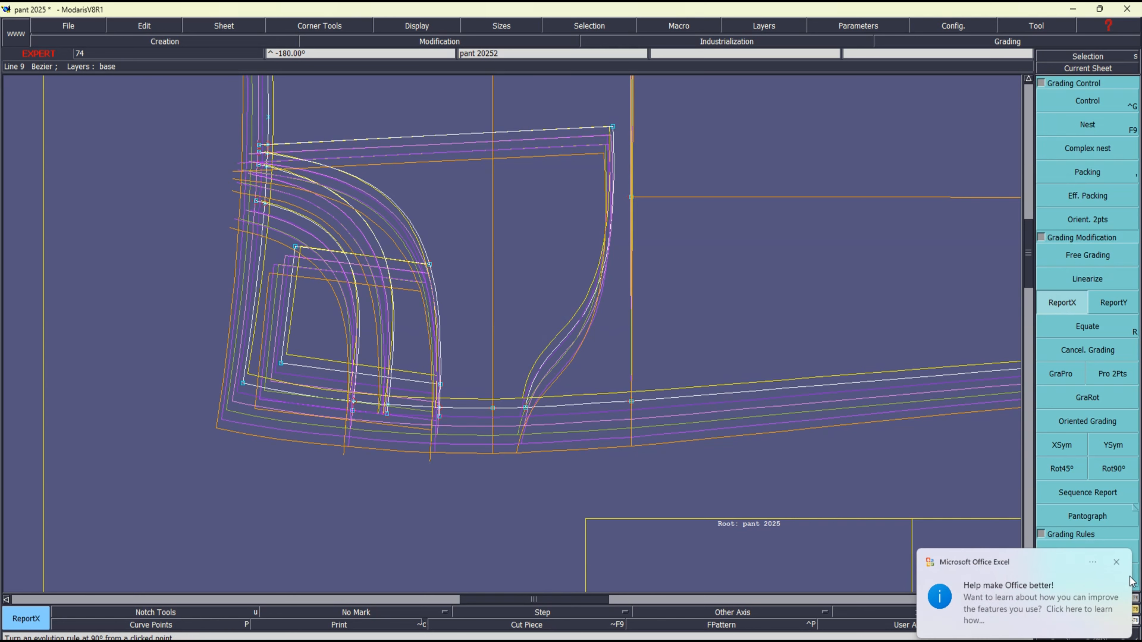
{"action": "left_click", "coordinate": [1117, 562]}
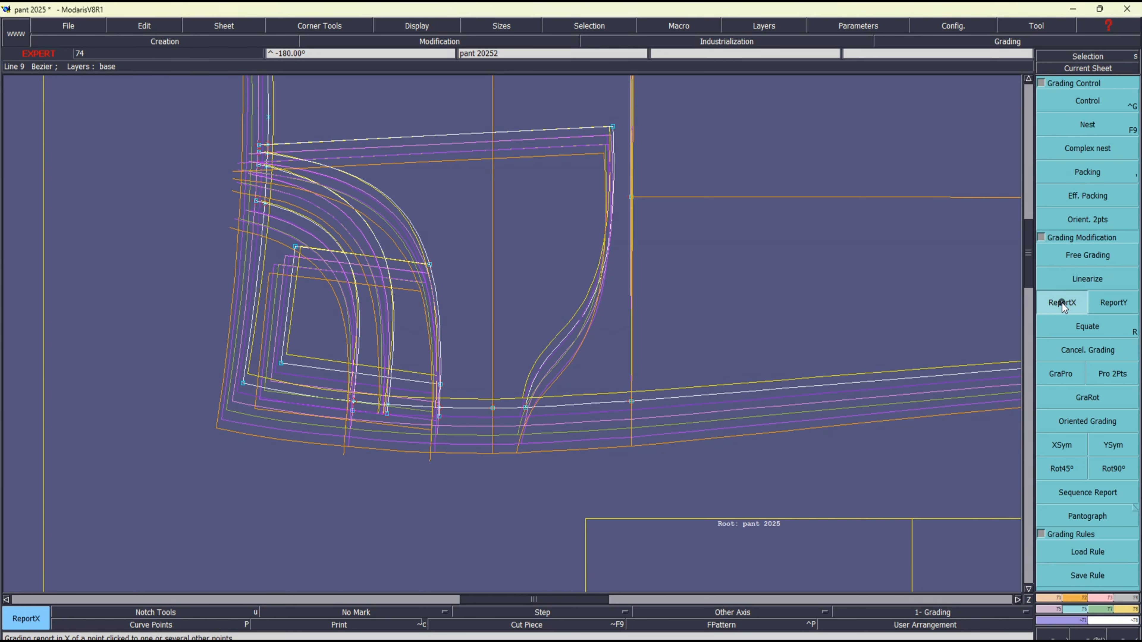
{"action": "left_click", "coordinate": [612, 127]}
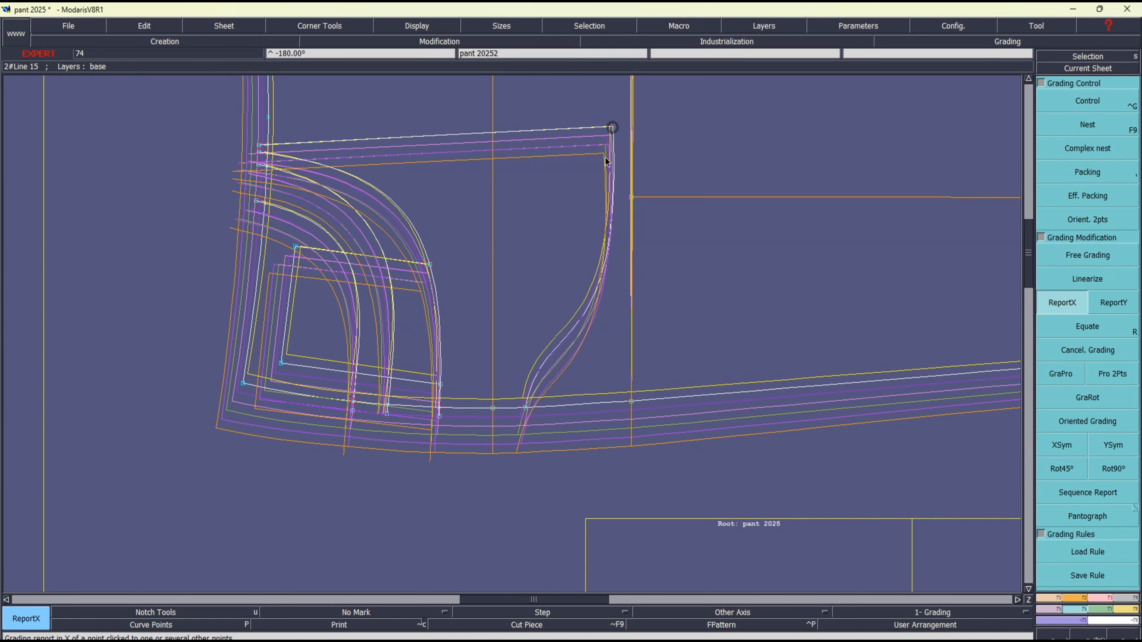
{"action": "left_click", "coordinate": [525, 407]}
Hide the nest, delete the pocket line end points extending past the waist and side seam, and display the nest again
{"action": "key", "text": "F9"}
{"action": "key", "text": "Delete"}
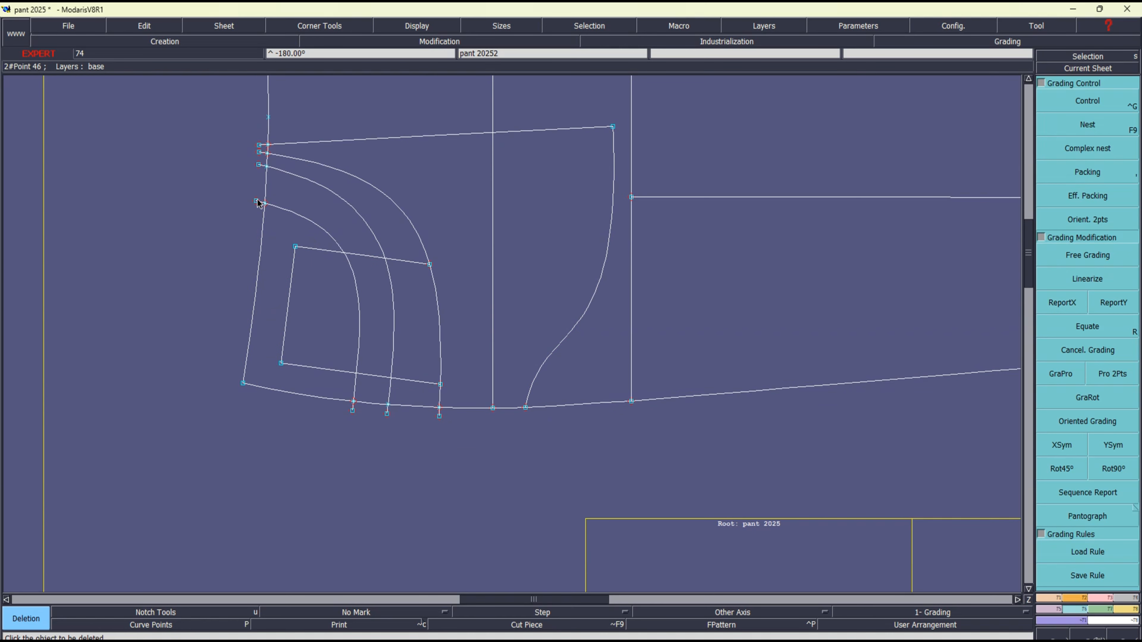
{"action": "left_click", "coordinate": [257, 199]}
{"action": "left_click", "coordinate": [352, 410]}
{"action": "left_click", "coordinate": [386, 413]}
{"action": "key", "text": "F9"}
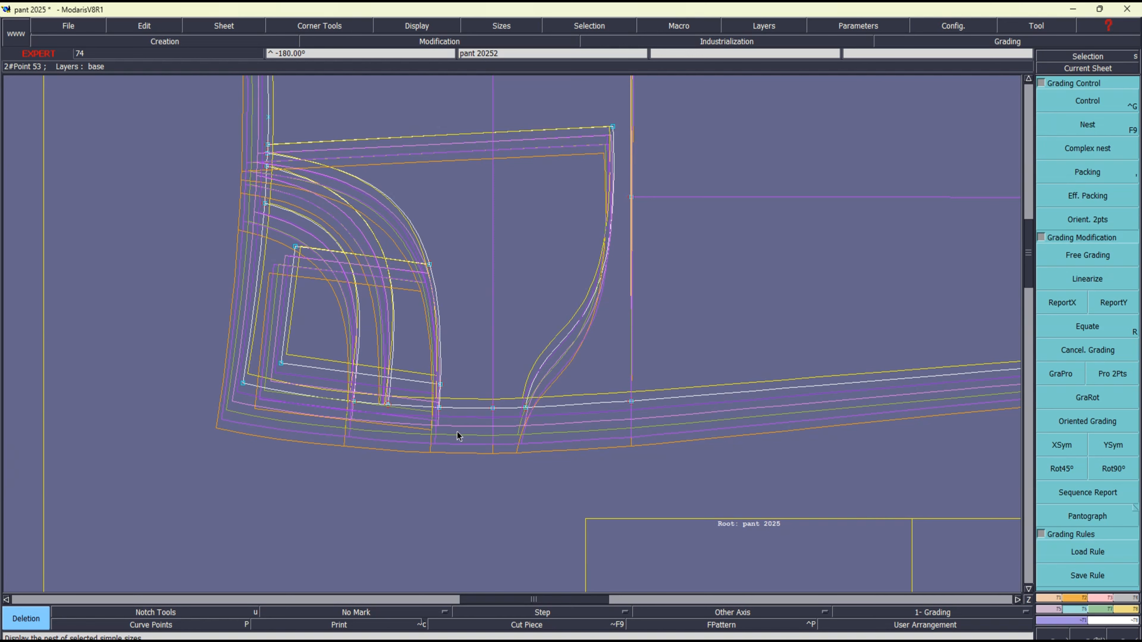
Examine the graded front piece in individual sizes, including 48, 36 and 42
{"action": "key", "text": "Home"}
{"action": "left_click", "coordinate": [82, 230]}
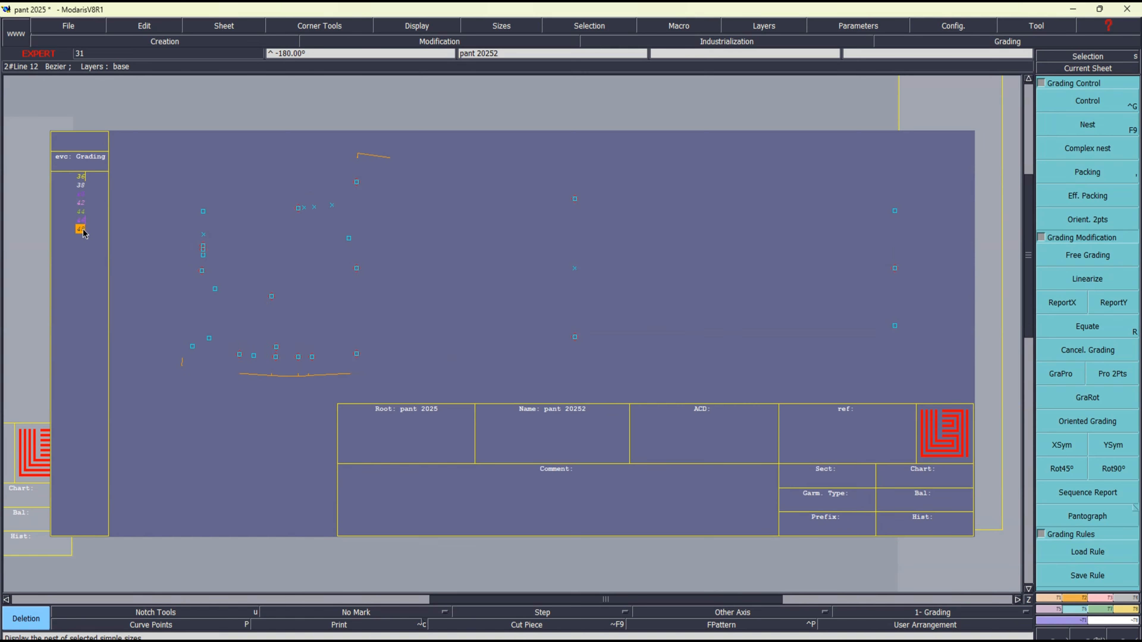
{"action": "left_click", "coordinate": [81, 178]}
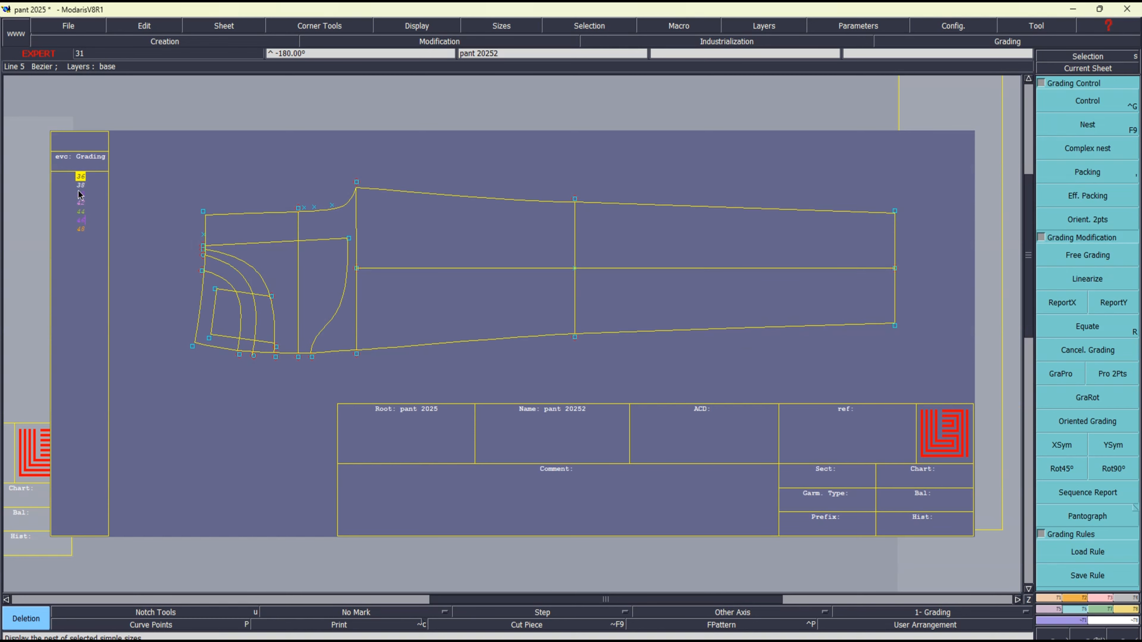
{"action": "left_click", "coordinate": [80, 185]}
{"action": "left_click", "coordinate": [81, 220]}
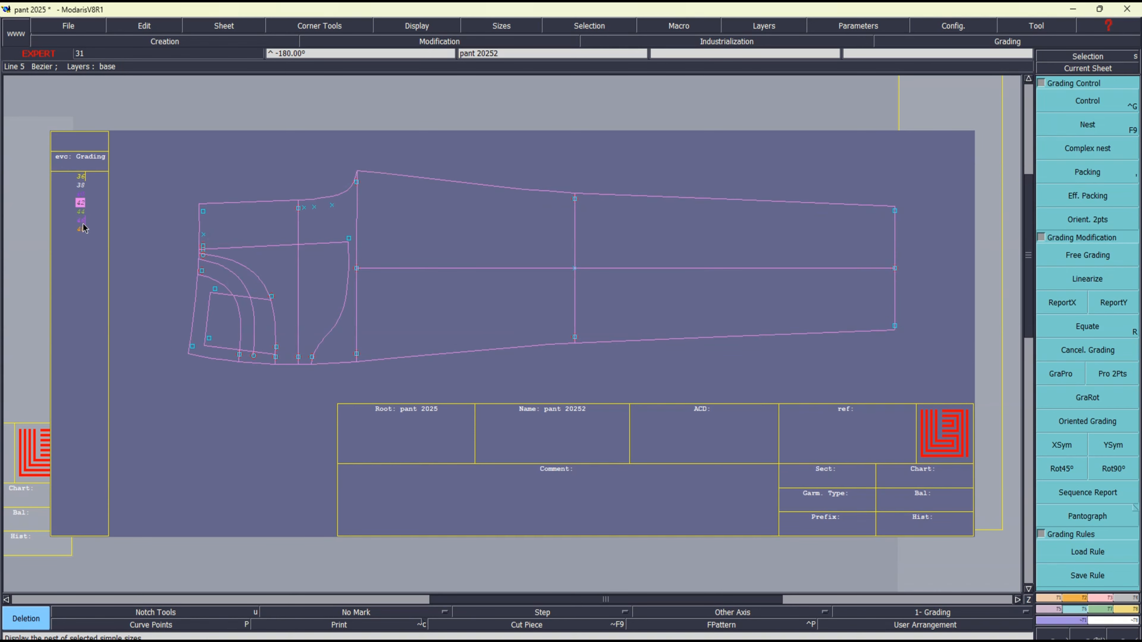
{"action": "left_click", "coordinate": [102, 279]}
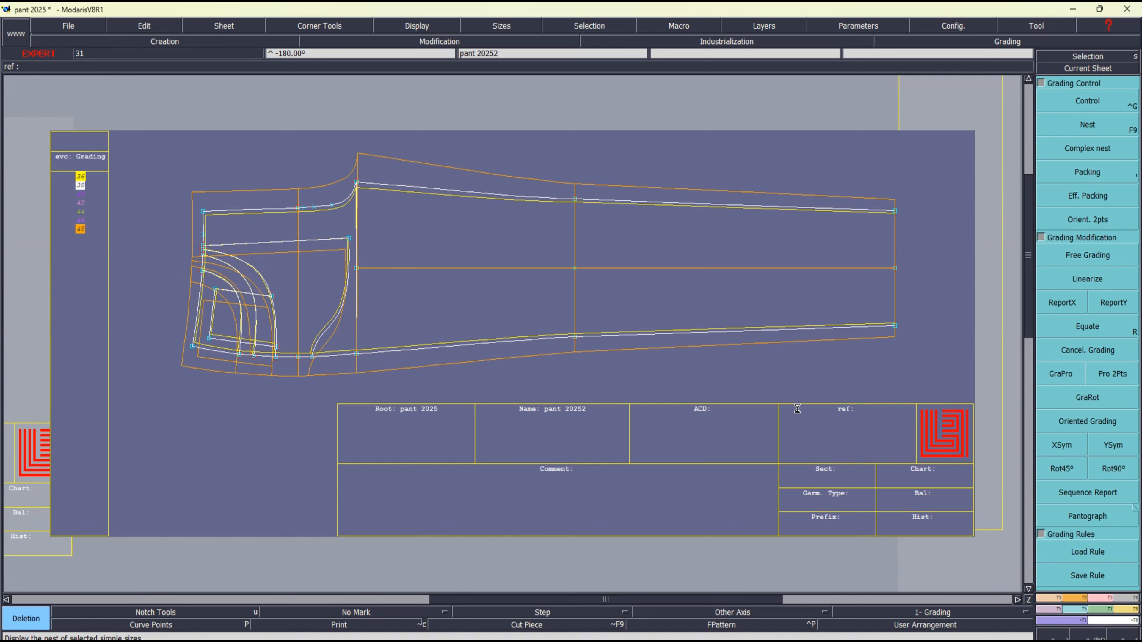
Display the graded nest and arrange all pattern sheets on the desk
{"action": "key", "text": "F10"}
{"action": "key", "text": "j"}
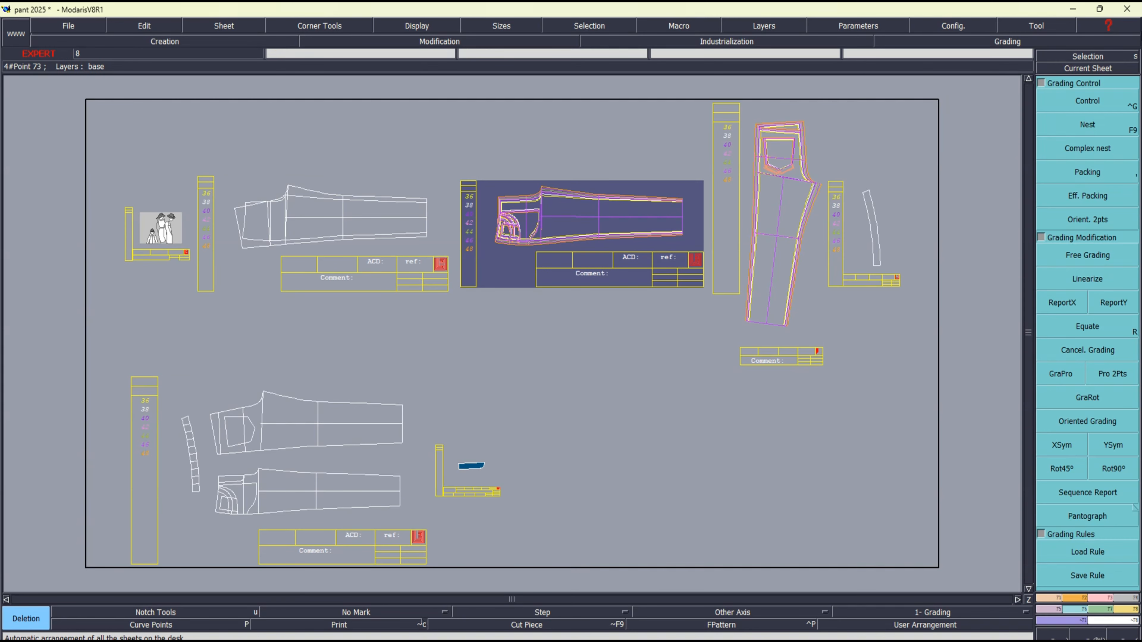
Make the graded trouser back piece the current sheet
{"action": "left_click", "coordinate": [1101, 69]}
{"action": "left_click", "coordinate": [470, 470]}
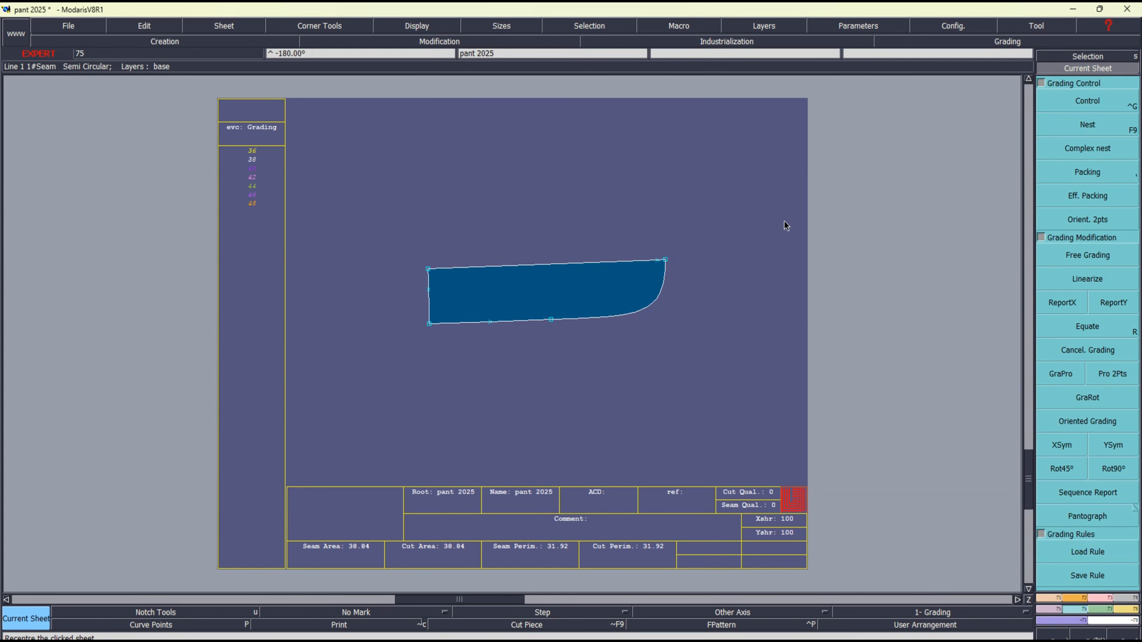
{"action": "key", "text": "j"}
{"action": "left_click", "coordinate": [1088, 71]}
{"action": "left_click", "coordinate": [791, 179]}
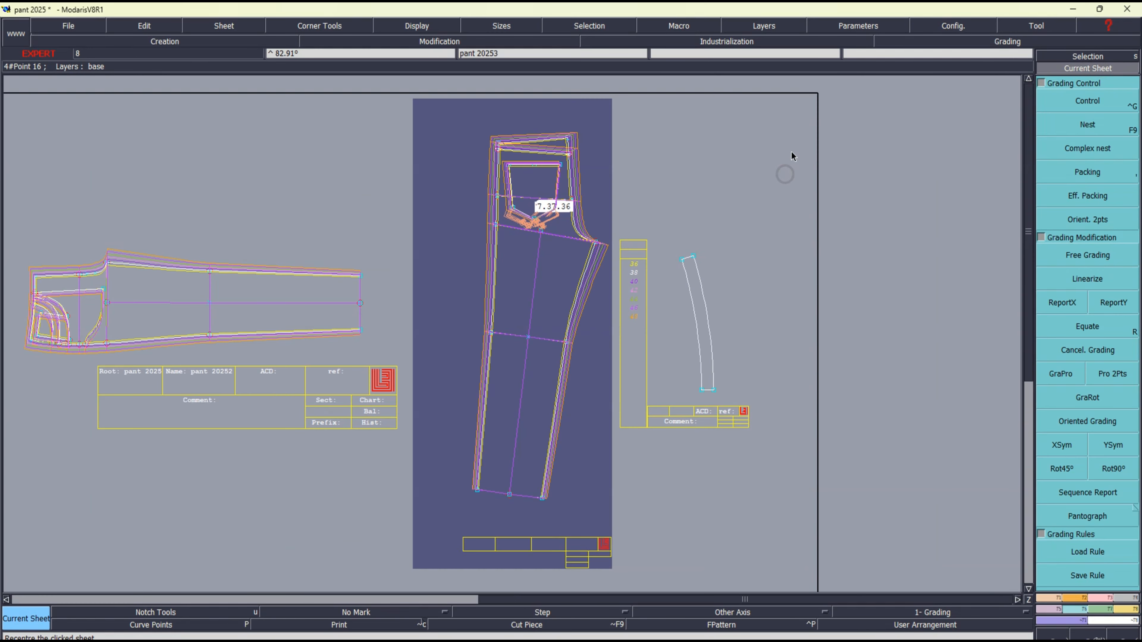
{"action": "key", "text": "Return"}
{"action": "left_click_drag", "start_coordinate": [476, 120], "coordinate": [637, 215]}
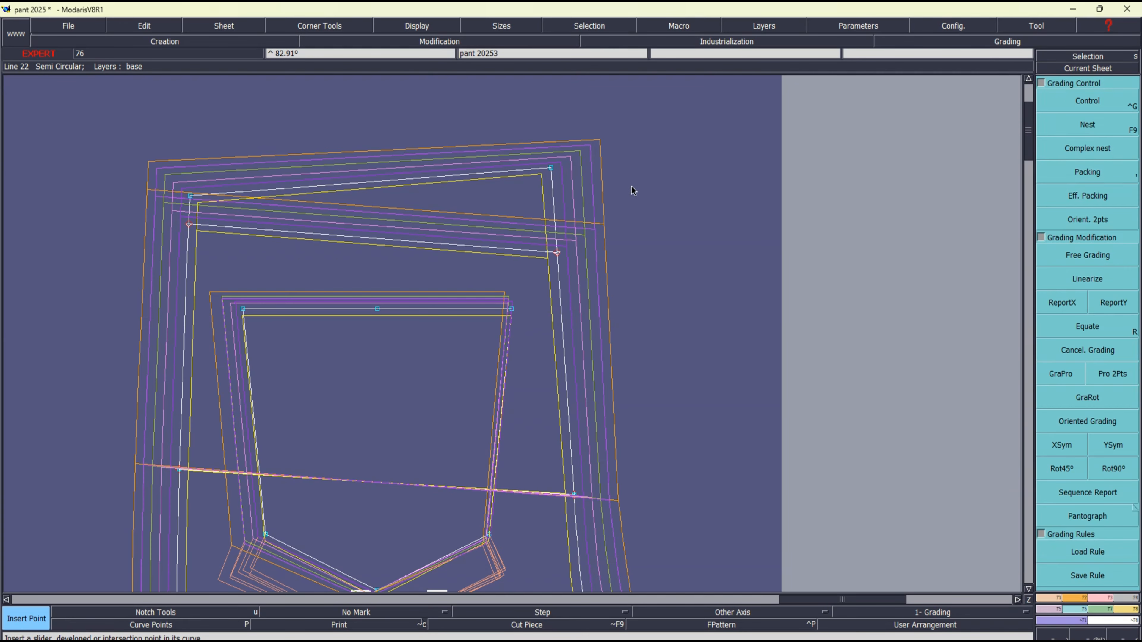
{"action": "left_click", "coordinate": [556, 257]}
{"action": "left_click", "coordinate": [188, 225]}
{"action": "key", "text": "ctrl+z"}
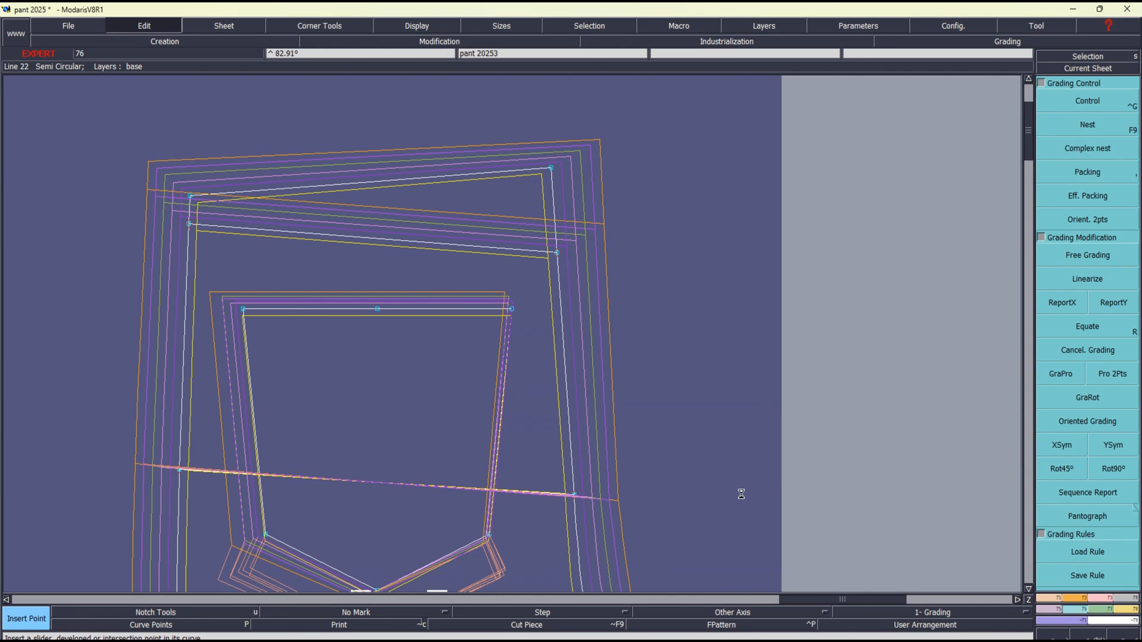
{"action": "key", "text": "ctrl+z"}
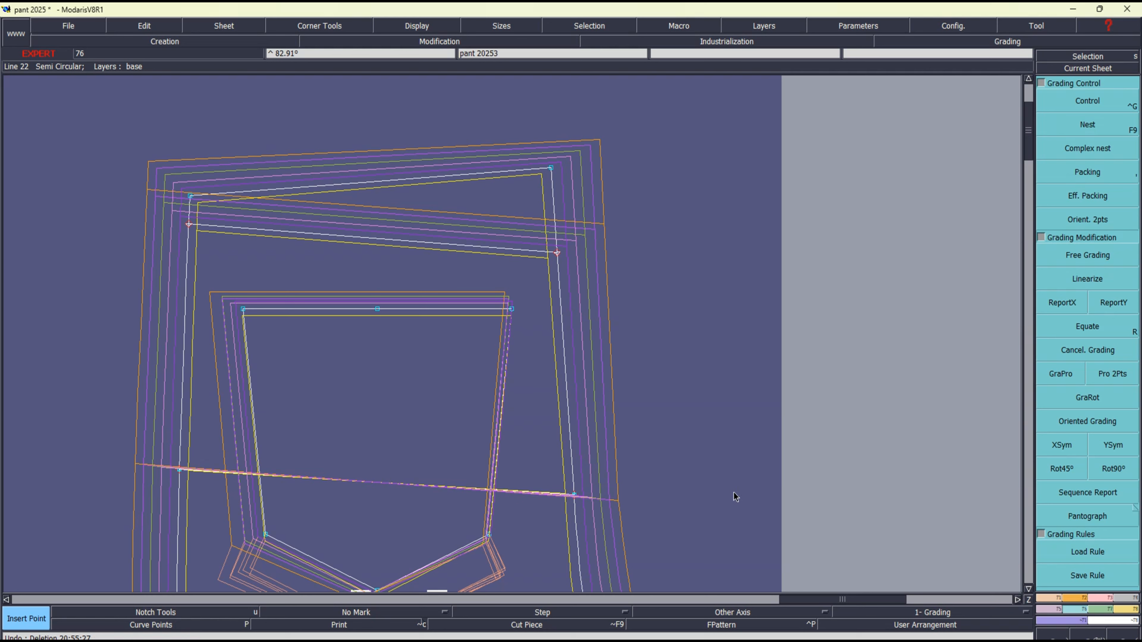
{"action": "key", "text": "Delete"}
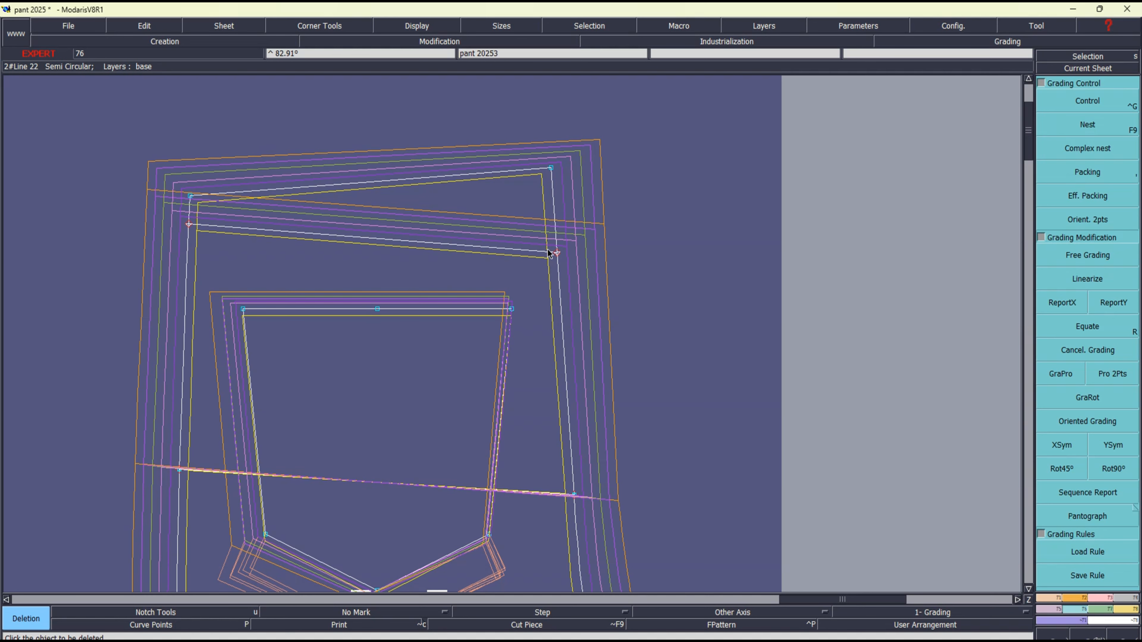
{"action": "left_click", "coordinate": [554, 255]}
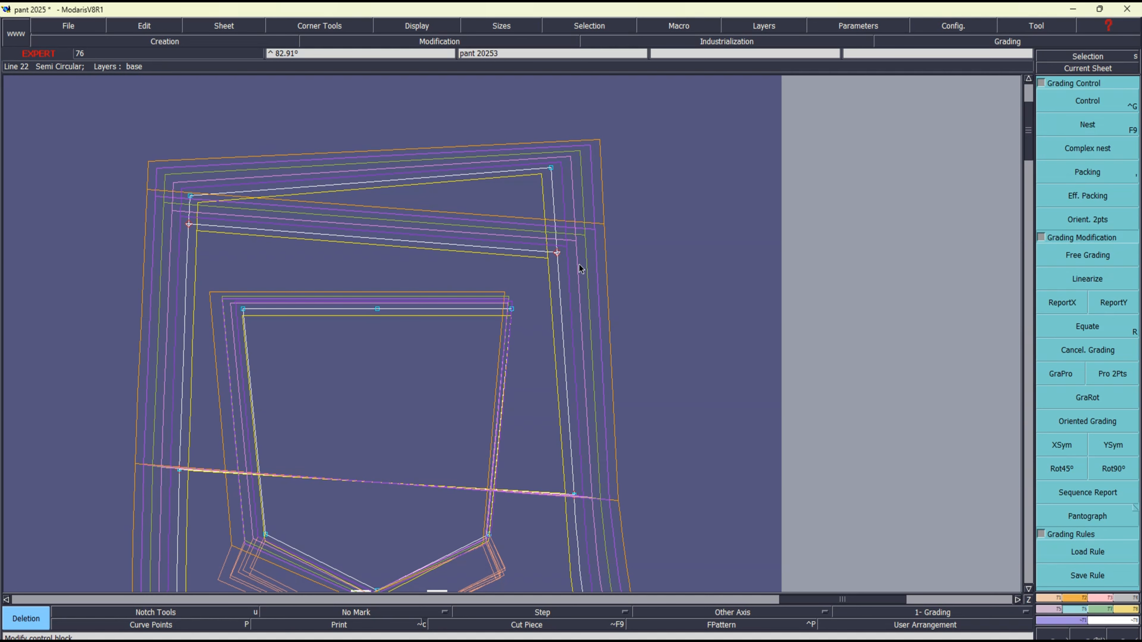
Extend both ends of the back yoke line straight past the centre back and side seams with Len.Str.Line
{"action": "key", "text": "F3"}
{"action": "left_click", "coordinate": [1100, 213]}
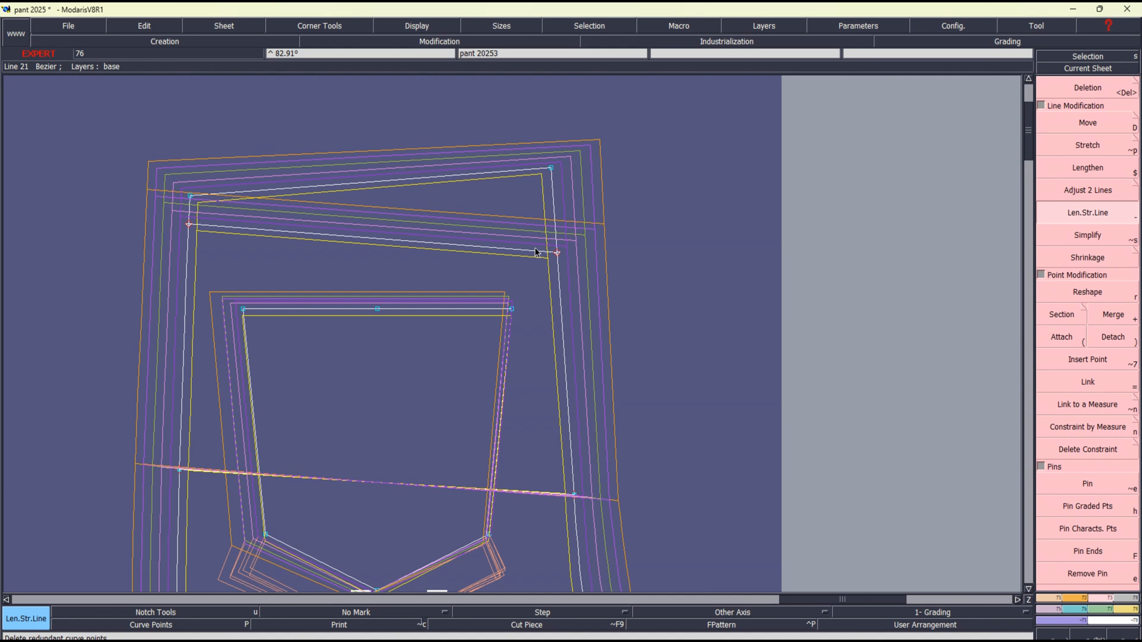
{"action": "left_click_drag", "start_coordinate": [532, 249], "coordinate": [616, 264]}
{"action": "left_click_drag", "start_coordinate": [266, 228], "coordinate": [102, 234]}
{"action": "key", "text": "Delete"}
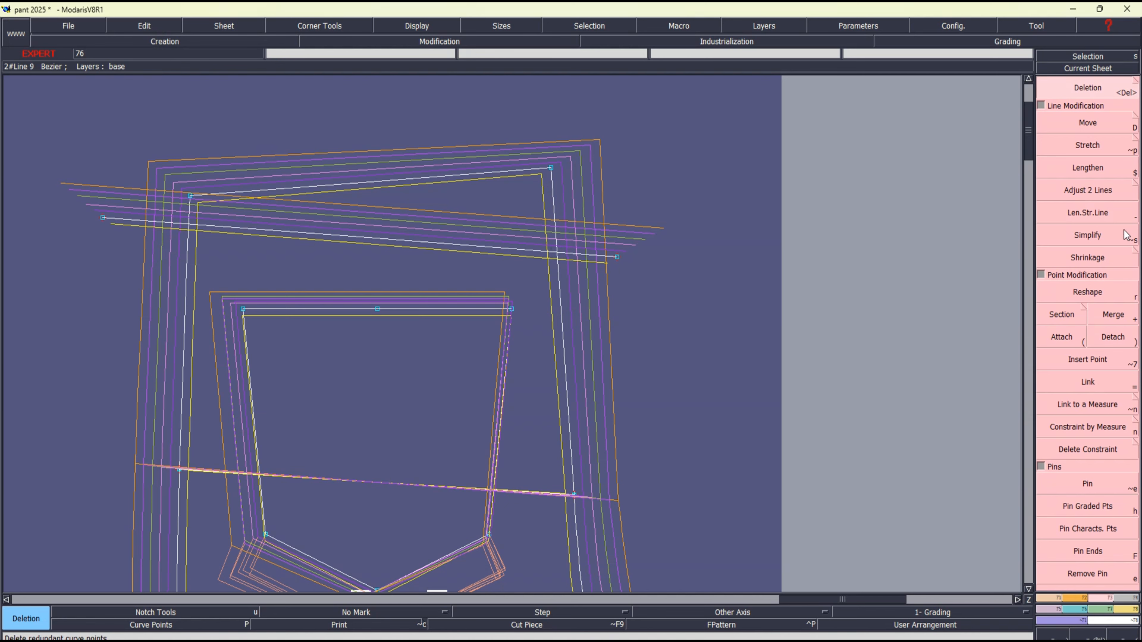
Pack the graded nest on the back piece's centre-back waist corner
{"action": "key", "text": "F6"}
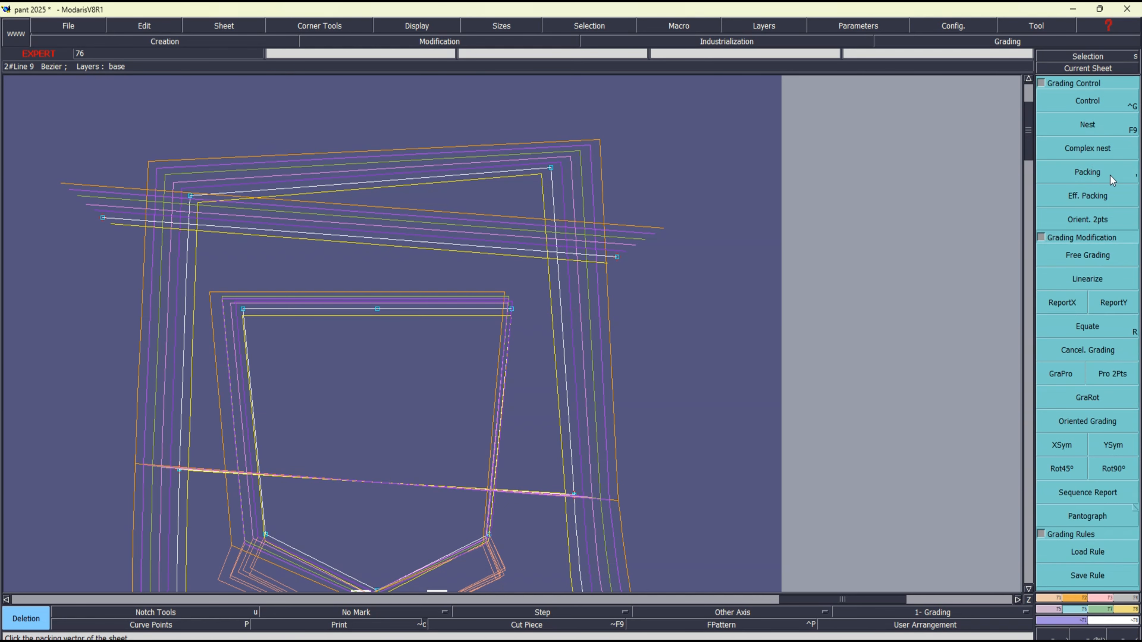
{"action": "left_click", "coordinate": [1088, 172]}
{"action": "left_click", "coordinate": [550, 168]}
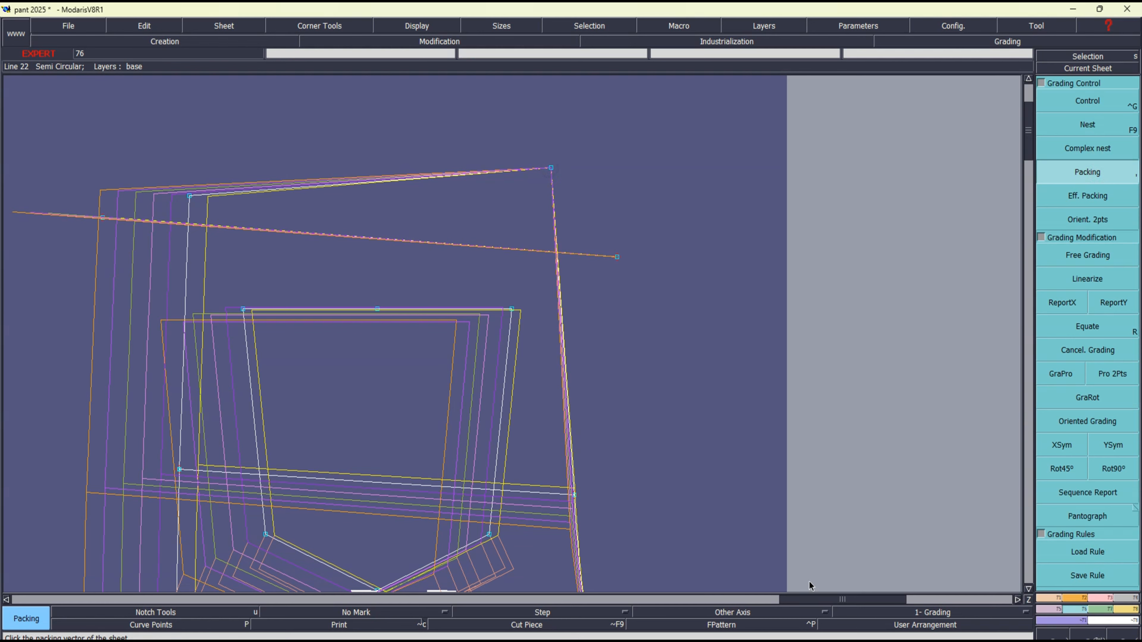
Switch to the Excel size chart and check the grade increments for the middle back yoke length across all sizes
{"action": "left_click", "coordinate": [813, 607]}
{"action": "left_click", "coordinate": [800, 640]}
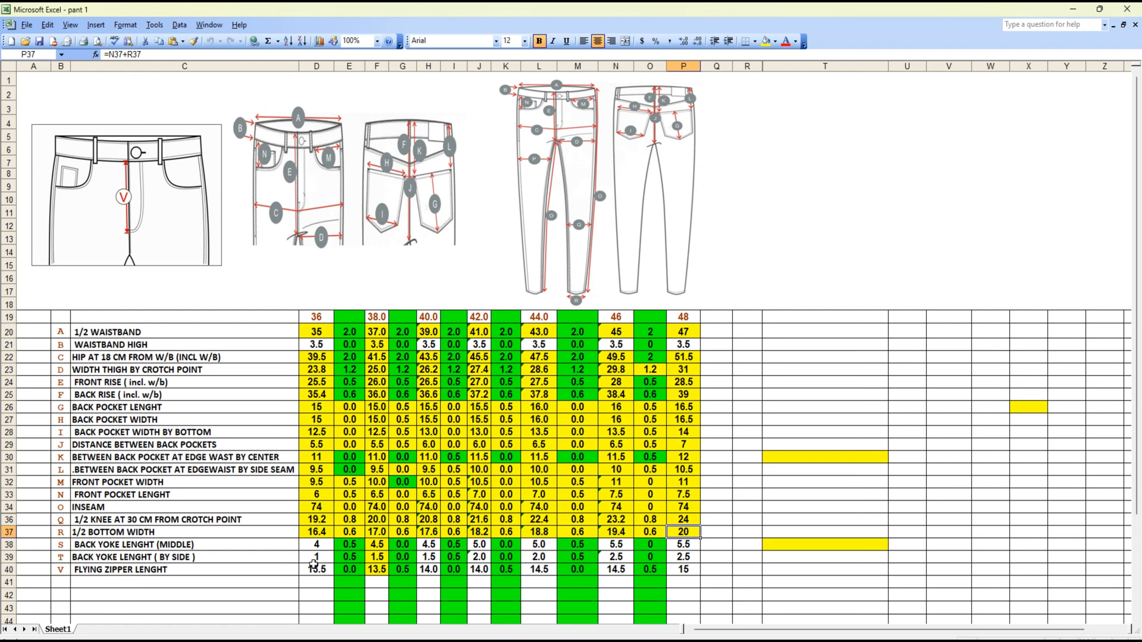
{"action": "left_click", "coordinate": [352, 547]}
{"action": "left_click", "coordinate": [405, 545]}
{"action": "left_click", "coordinate": [452, 546]}
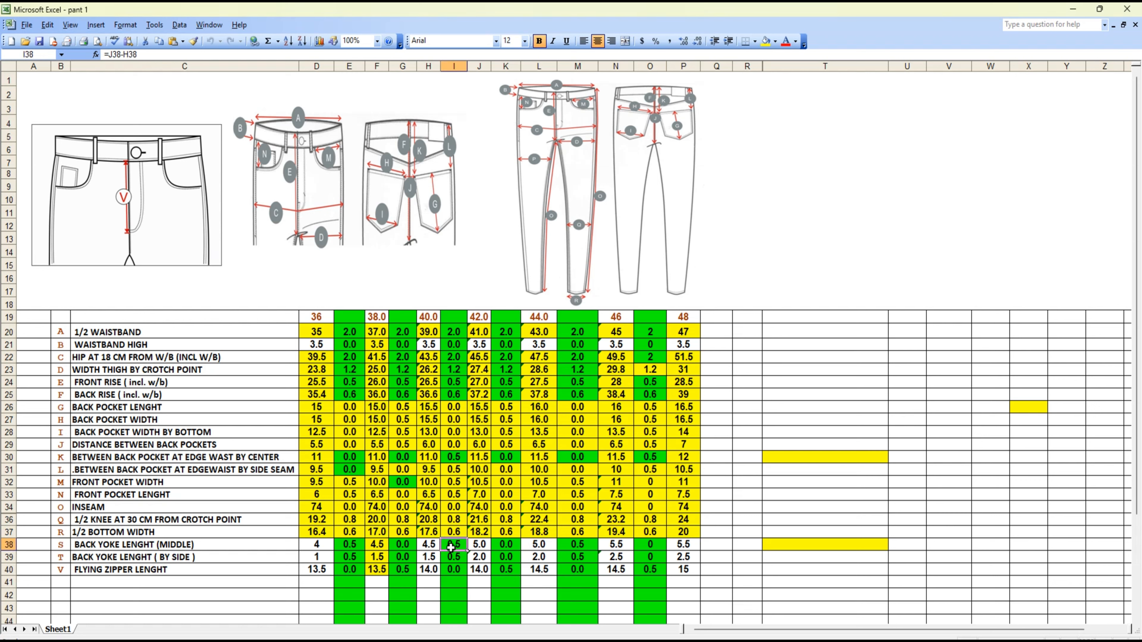
{"action": "left_click", "coordinate": [510, 546]}
{"action": "left_click", "coordinate": [550, 545]}
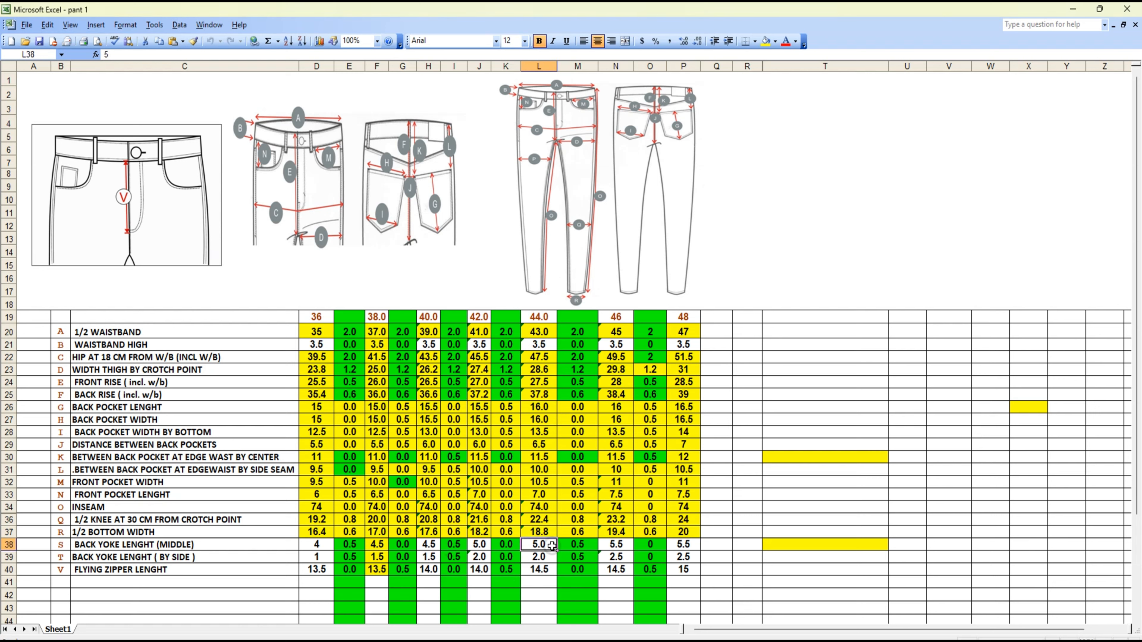
{"action": "left_click", "coordinate": [579, 546]}
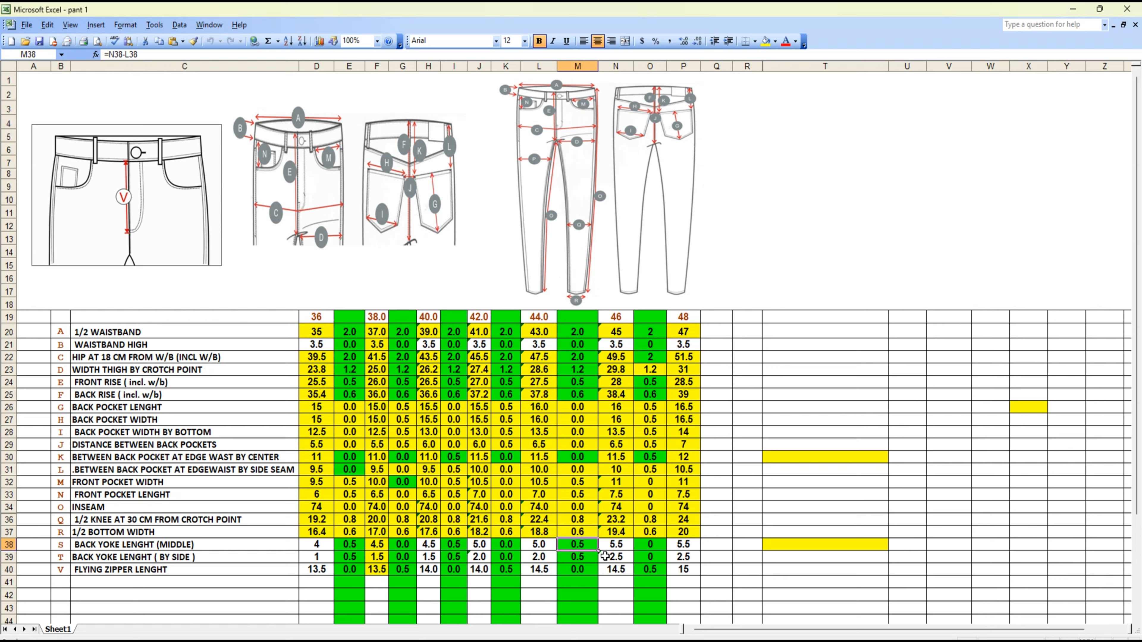
{"action": "left_click", "coordinate": [650, 548]}
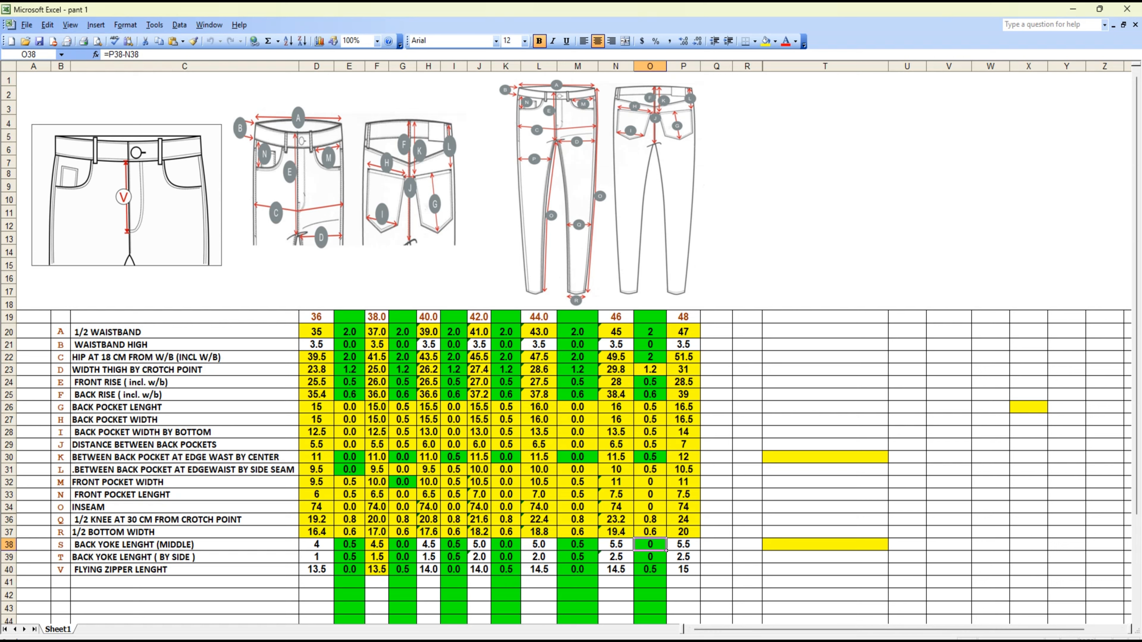
Switch to Modaris and set ddy at the yoke line's centre-back end to -0.5 for 36–38, 0 for 38–40 and -0.5 for 40–42
{"action": "key", "text": "alt+Tab"}
{"action": "left_click", "coordinate": [1072, 103]}
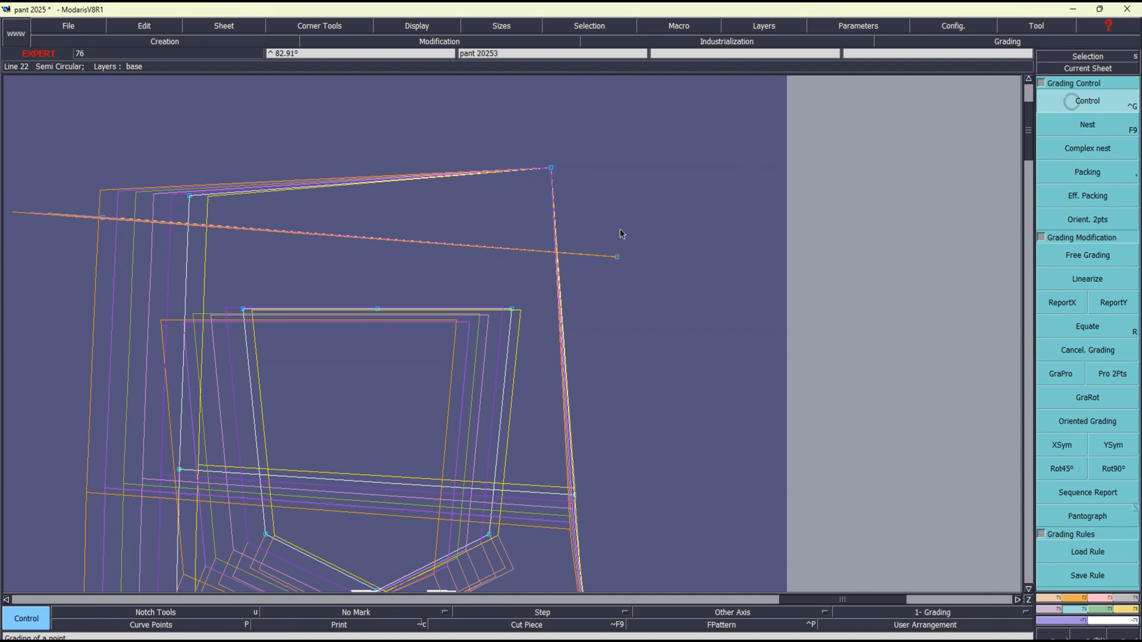
{"action": "left_click", "coordinate": [617, 257]}
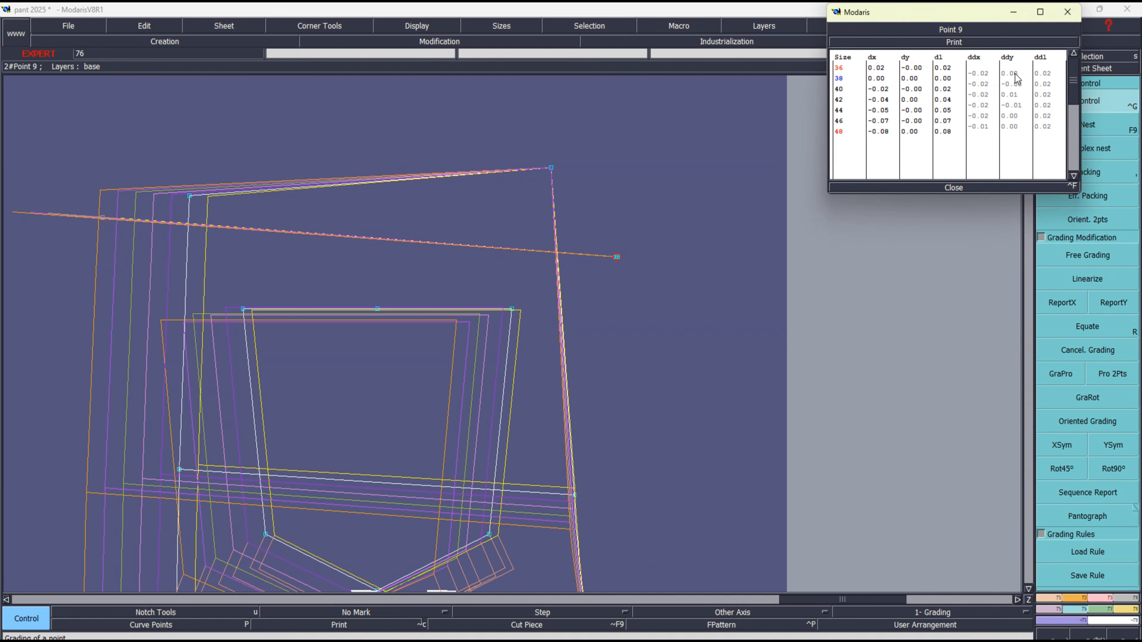
{"action": "left_click", "coordinate": [1015, 74]}
{"action": "type", "text": ".5"}
{"action": "key", "text": "Return"}
{"action": "type", "text": "-"}
{"action": "key", "text": "Return"}
{"action": "type", "text": "-0"}
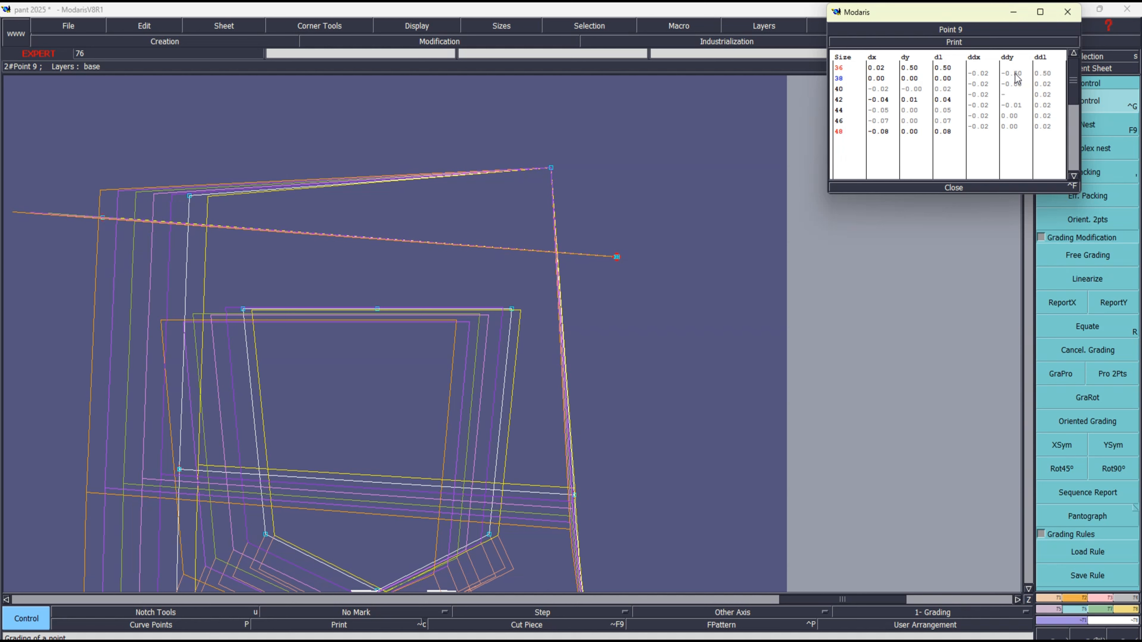
{"action": "type", "text": ".5"}
{"action": "key", "text": "Return"}
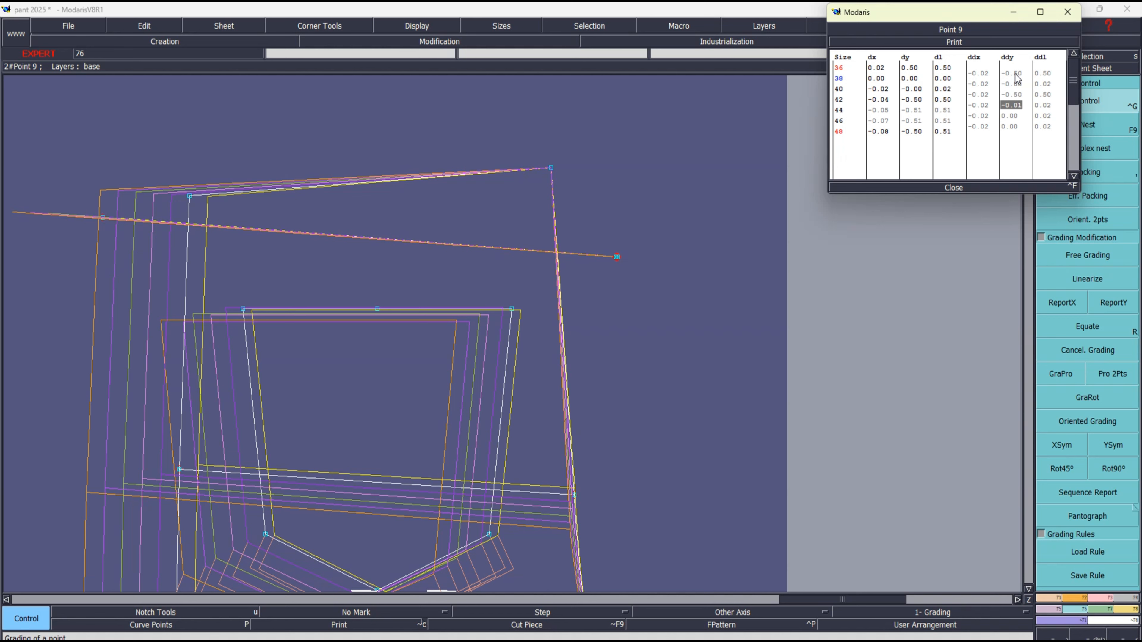
Complete the same end point's ddy grading with 0 for 42–44, -0.5 for 44–46 and 0 for 46–48
{"action": "type", "text": "00"}
{"action": "key", "text": "Return"}
{"action": "type", "text": "-0.5"}
{"action": "key", "text": "Return"}
{"action": "type", "text": "00"}
{"action": "key", "text": "Return"}
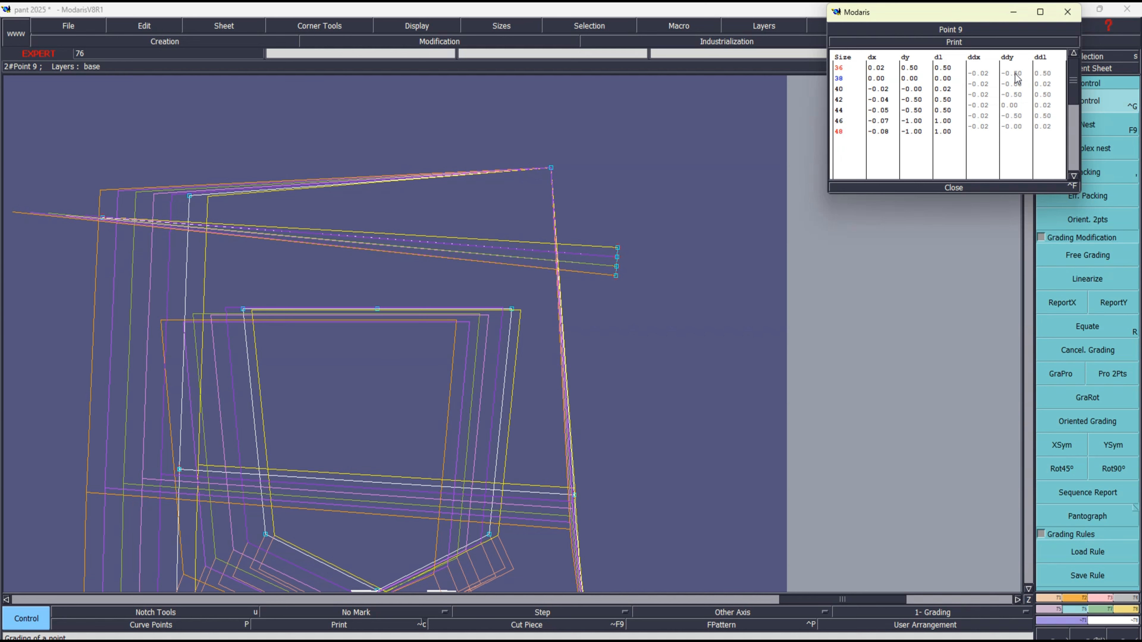
{"action": "left_click", "coordinate": [959, 189]}
Remove the nest packing and report the Y grading of the yoke line's centre-back end onto its side-seam end
{"action": "key", "text": "Home"}
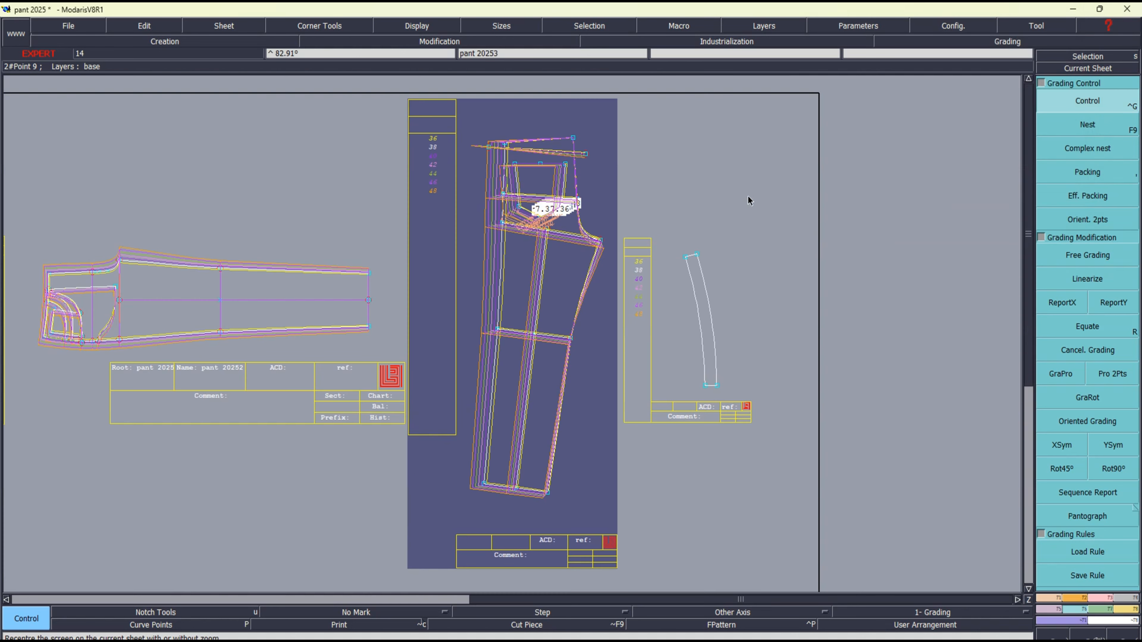
{"action": "key", "text": "Return"}
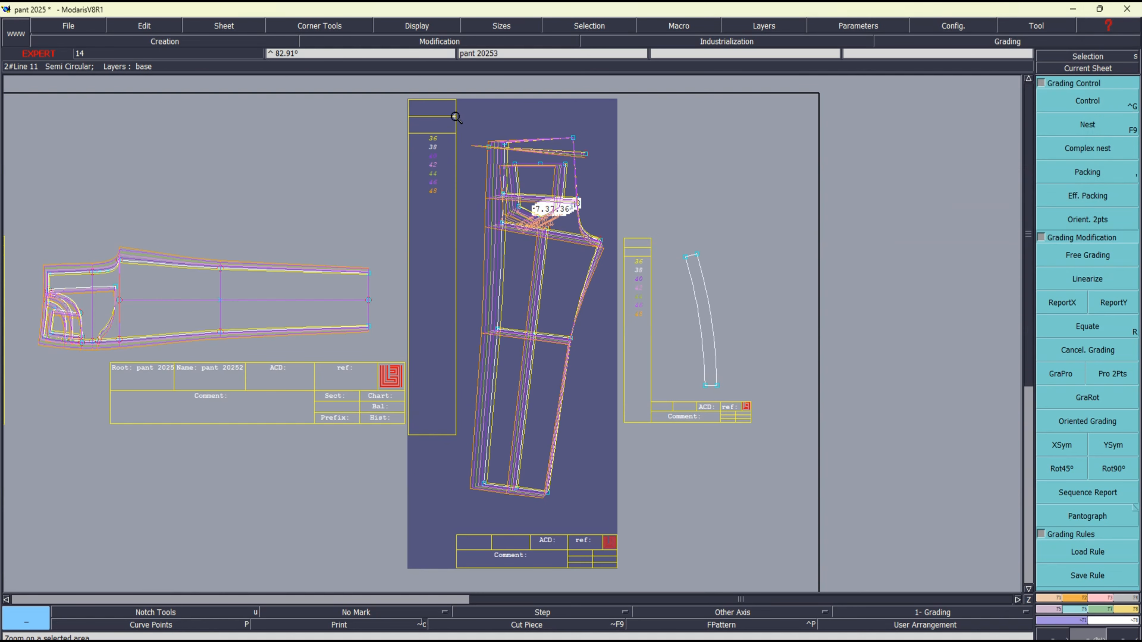
{"action": "left_click_drag", "start_coordinate": [451, 112], "coordinate": [706, 214]}
{"action": "left_click", "coordinate": [1087, 172]}
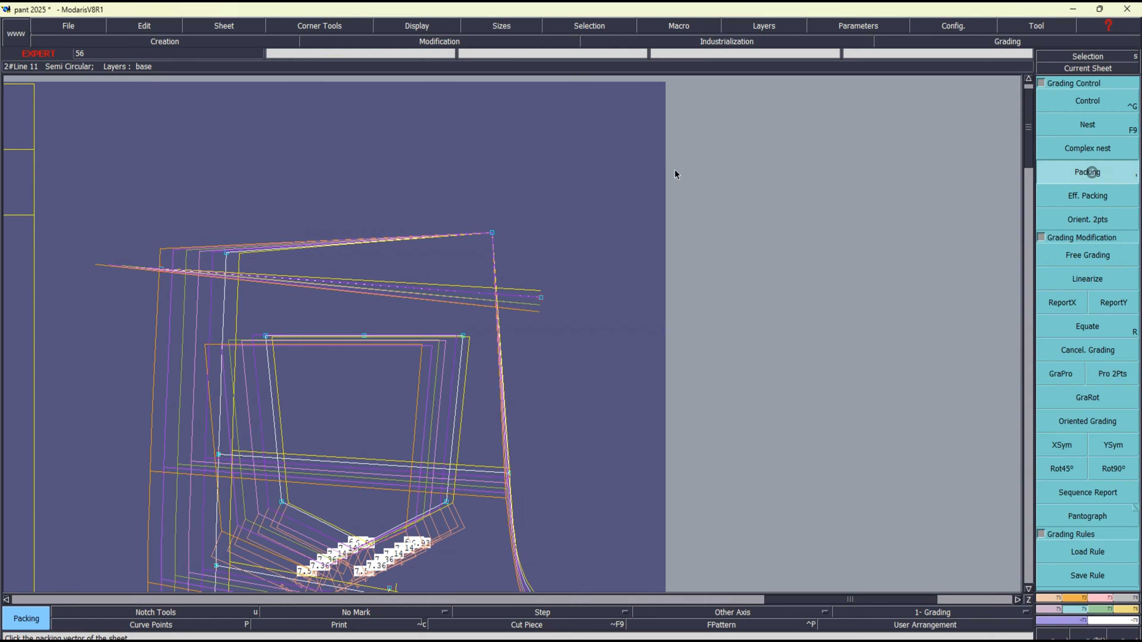
{"action": "left_click_drag", "start_coordinate": [142, 254], "coordinate": [181, 307]}
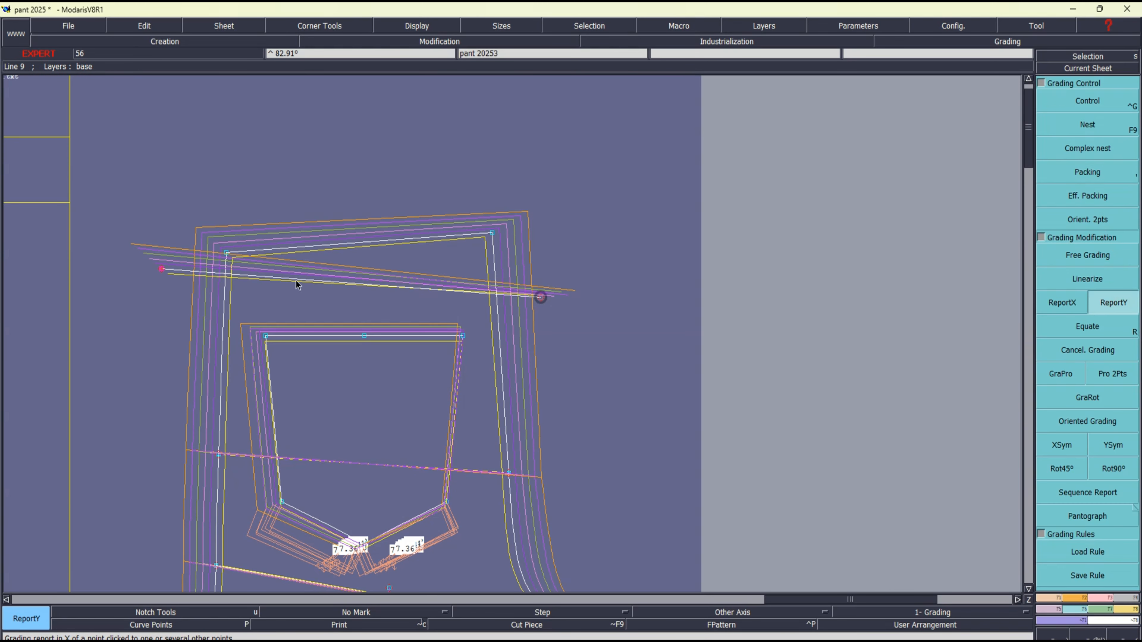
{"action": "left_click", "coordinate": [162, 269]}
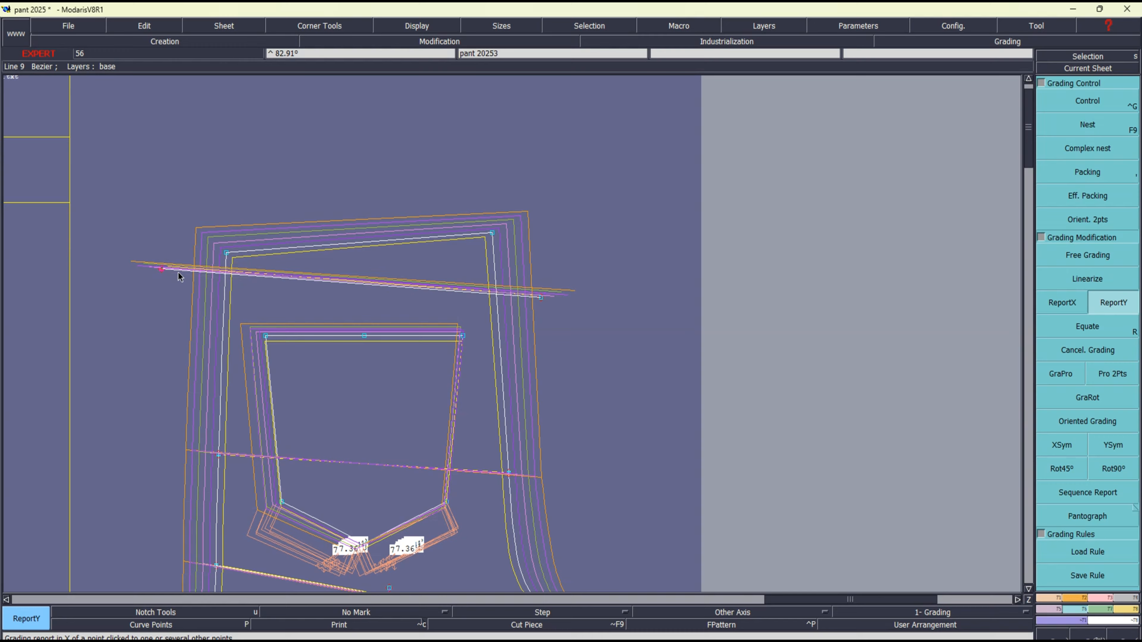
{"action": "right_click", "coordinate": [661, 367]}
{"action": "left_click", "coordinate": [1085, 175]}
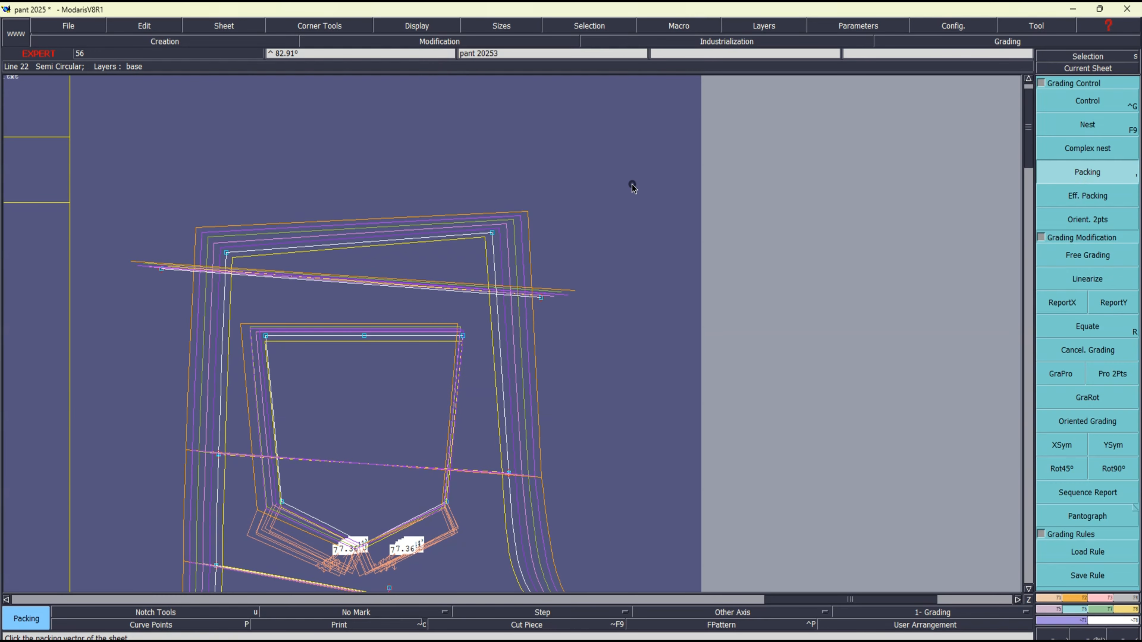
{"action": "key", "text": "Home"}
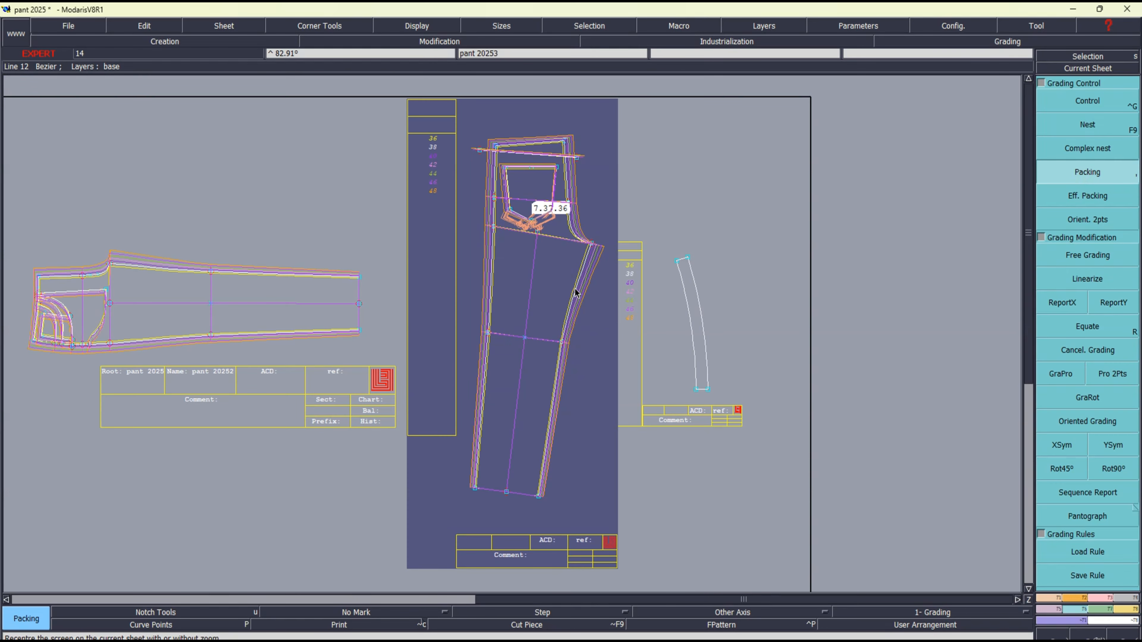
Rotate the trouser back to horizontal using its two hem points and a 90° turn, and rearrange all sheets on the desk
{"action": "key", "text": "F7"}
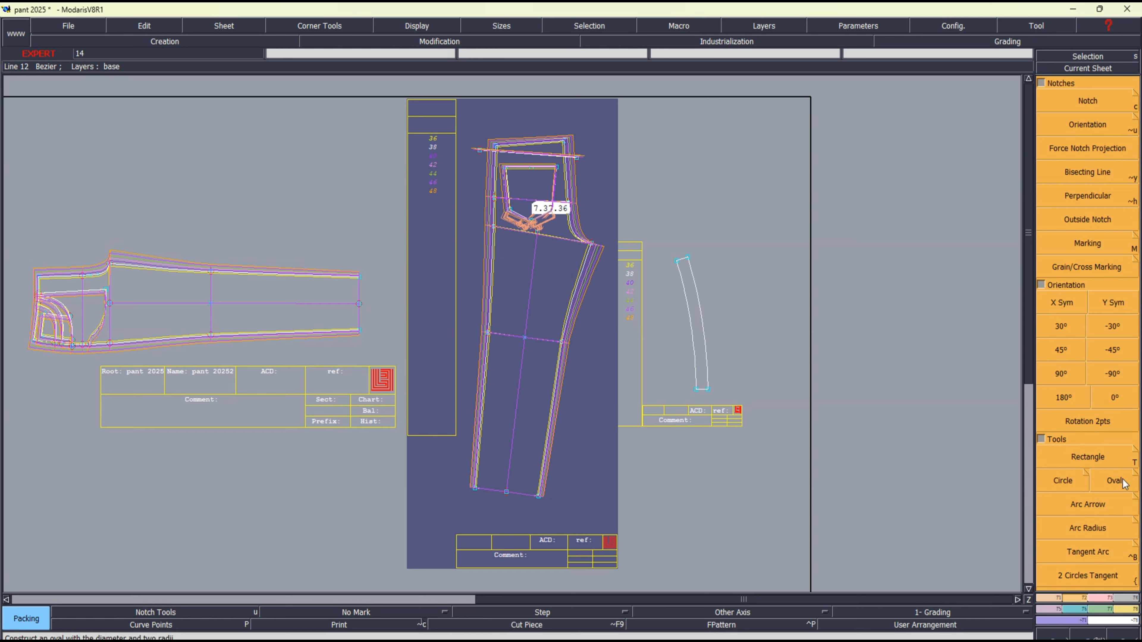
{"action": "left_click", "coordinate": [1090, 419]}
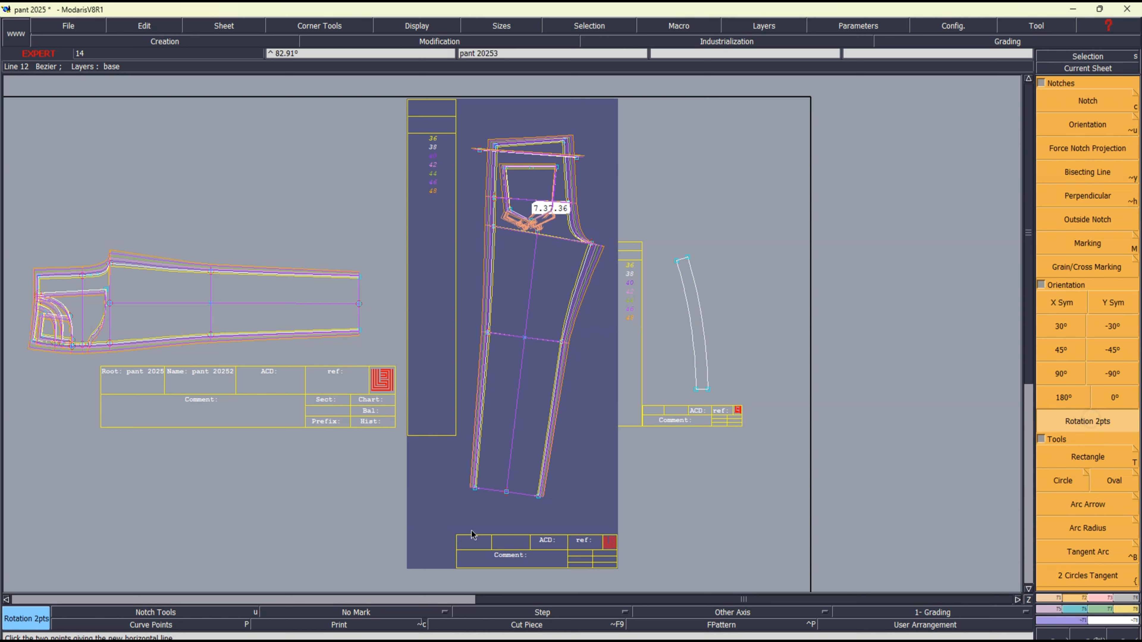
{"action": "left_click", "coordinate": [475, 488]}
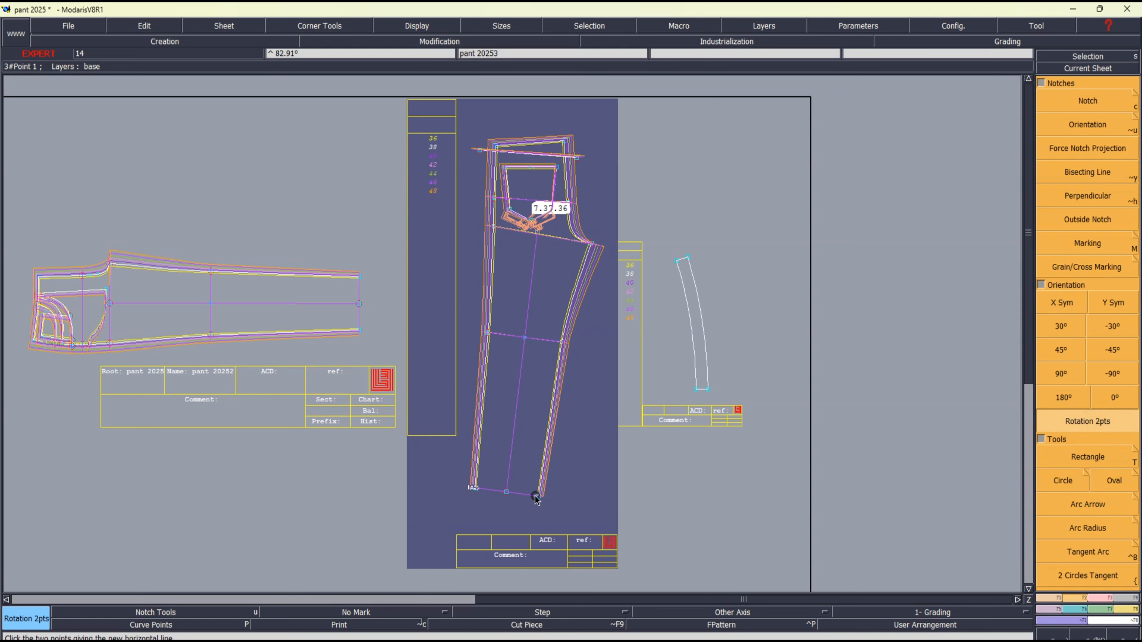
{"action": "left_click", "coordinate": [538, 495]}
{"action": "left_click", "coordinate": [1061, 373]}
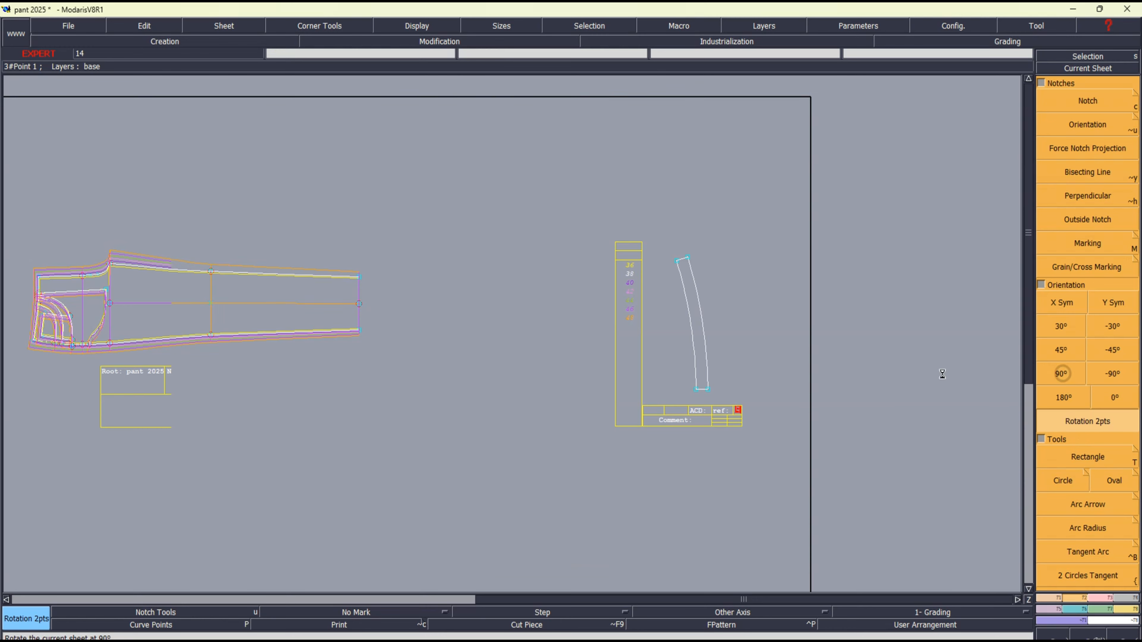
{"action": "key", "text": "j"}
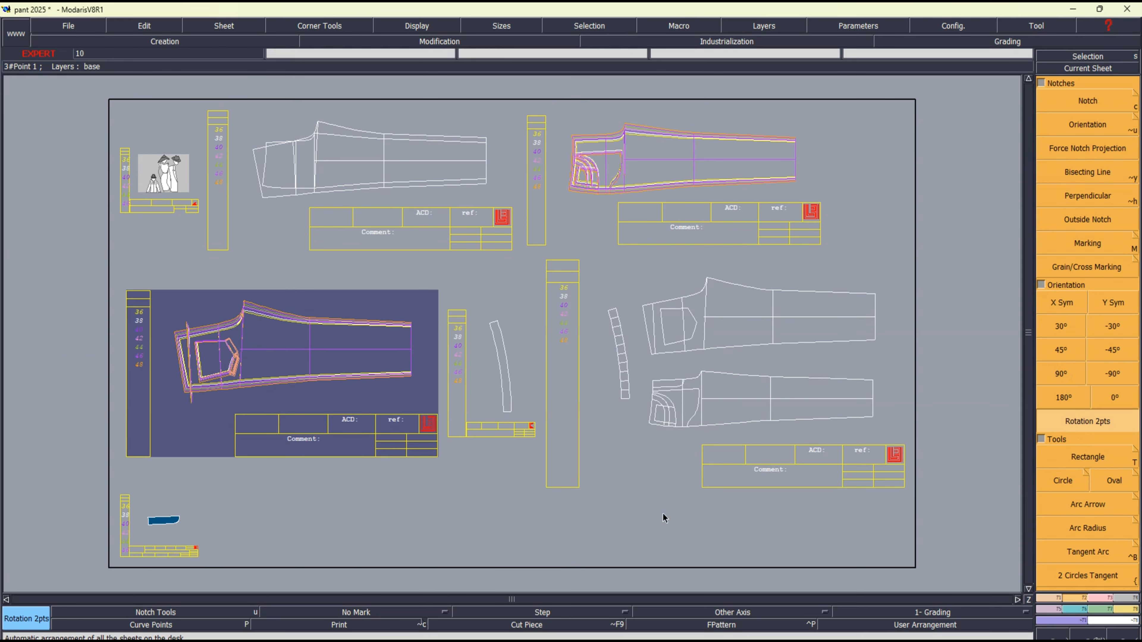
Apply the Open Model path, the pant 2025 folder on the desktop, to all save, validation, export, rules and alteration directories
{"action": "key", "text": "ctrl+q"}
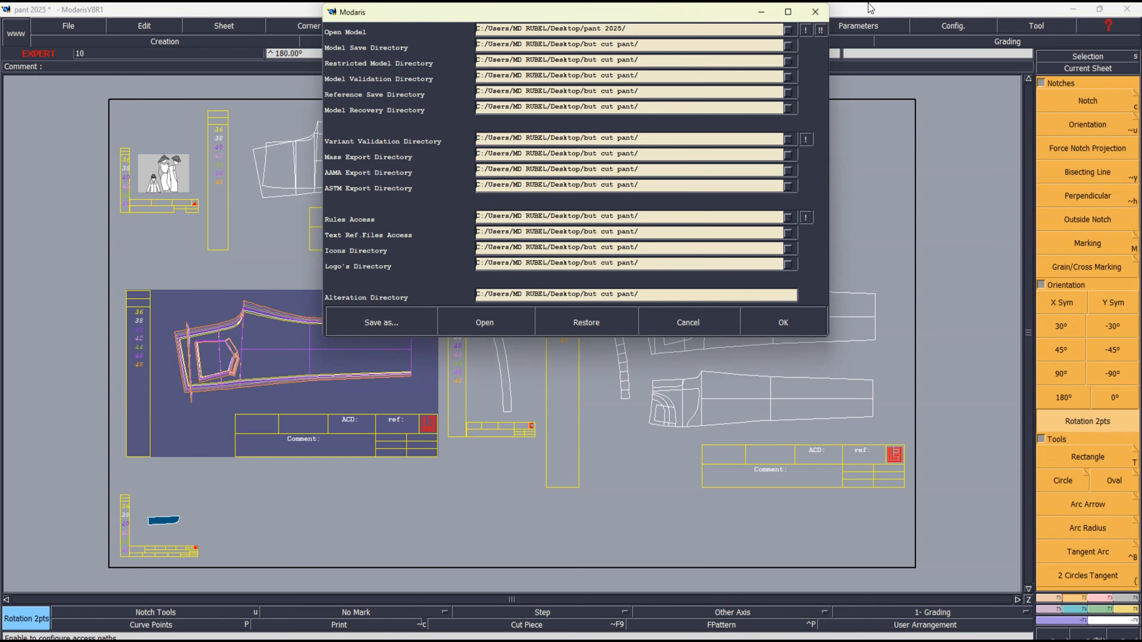
{"action": "left_click", "coordinate": [804, 29]}
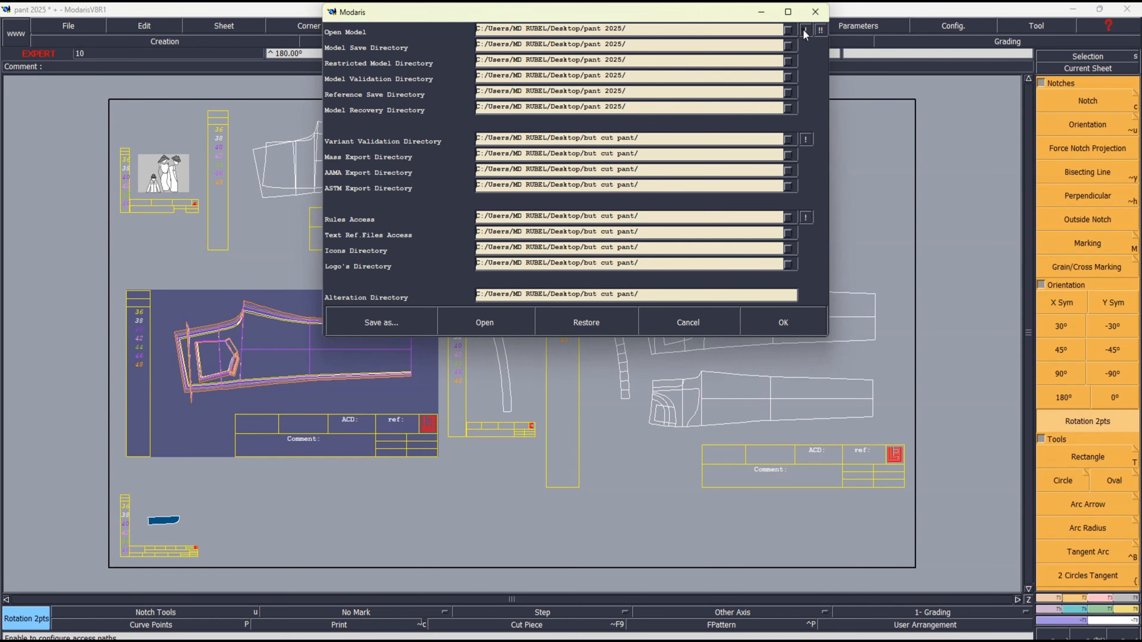
{"action": "left_click", "coordinate": [820, 30]}
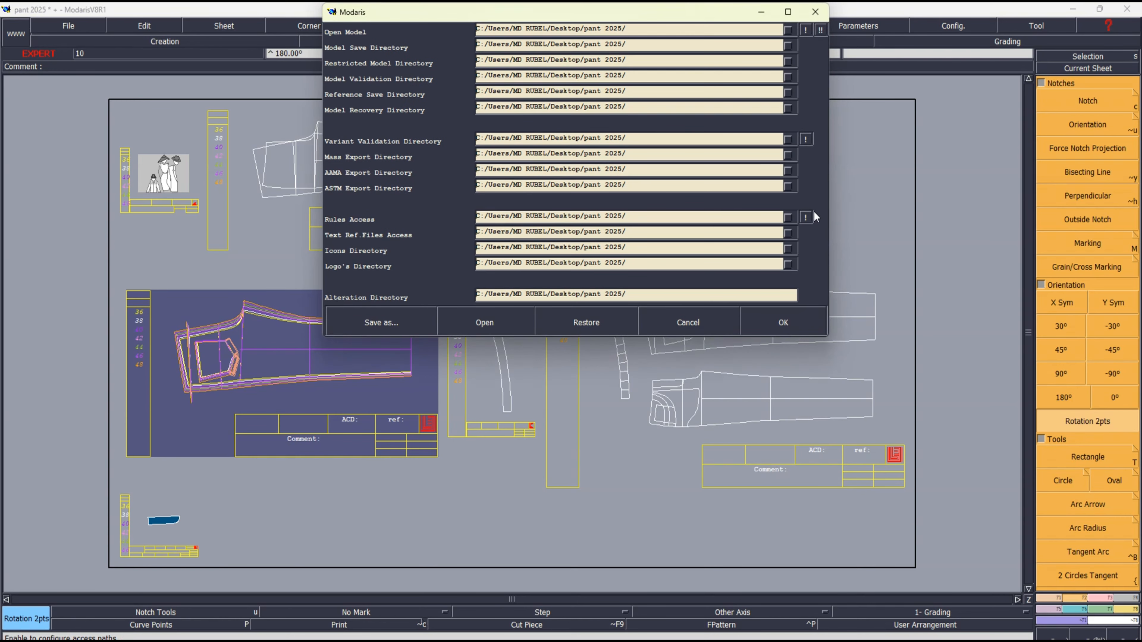
{"action": "left_click", "coordinate": [783, 323]}
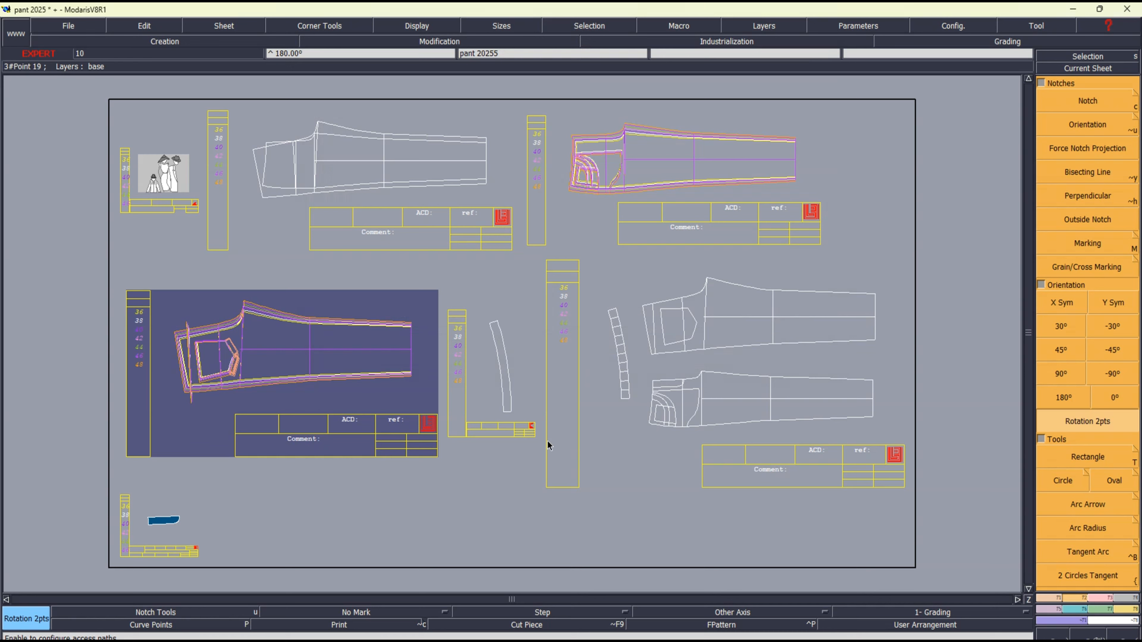
Save the pant 2025 model into its save directory, accepting the validate warning, save it once more, and quit Modaris
{"action": "key", "text": "ctrl+s"}
{"action": "left_click", "coordinate": [472, 407]}
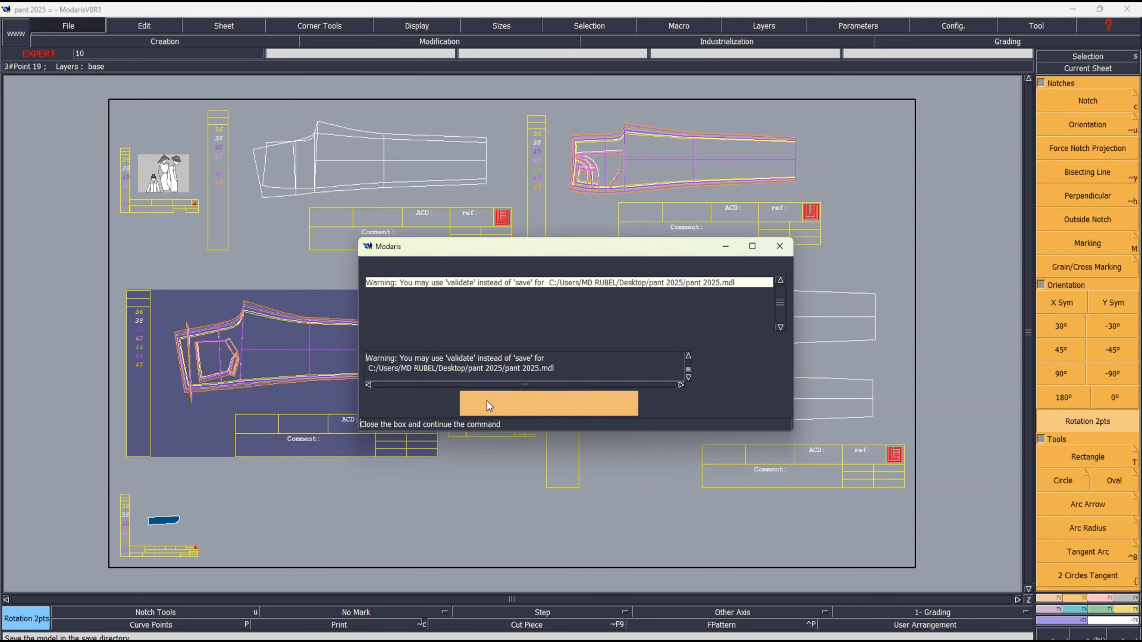
{"action": "left_click", "coordinate": [487, 401]}
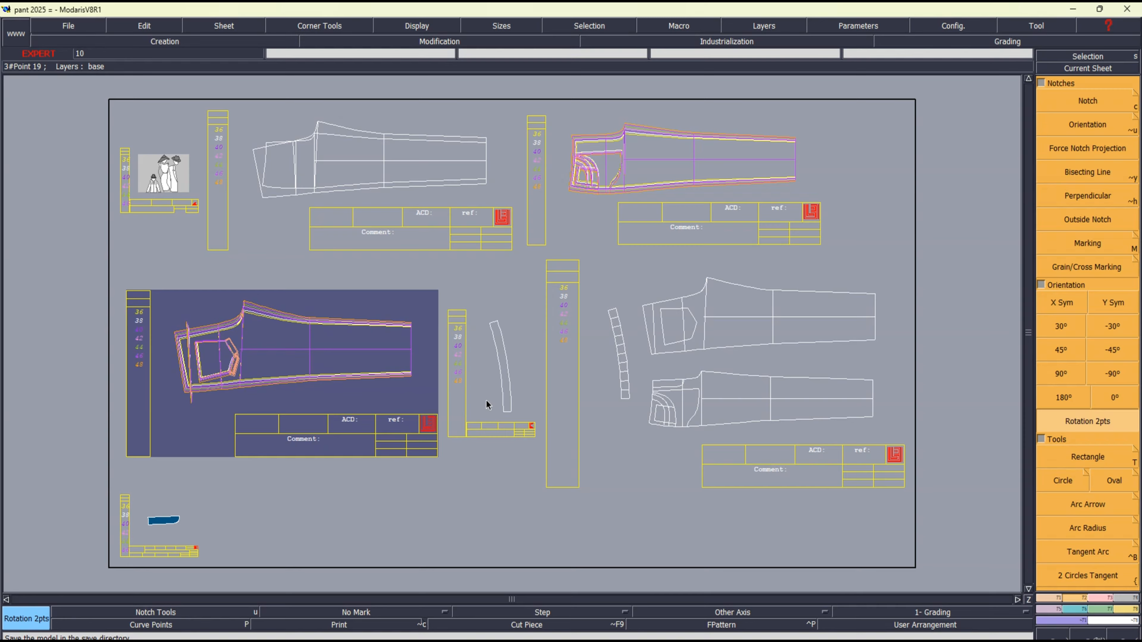
{"action": "key", "text": "ctrl+s"}
{"action": "left_click", "coordinate": [486, 401]}
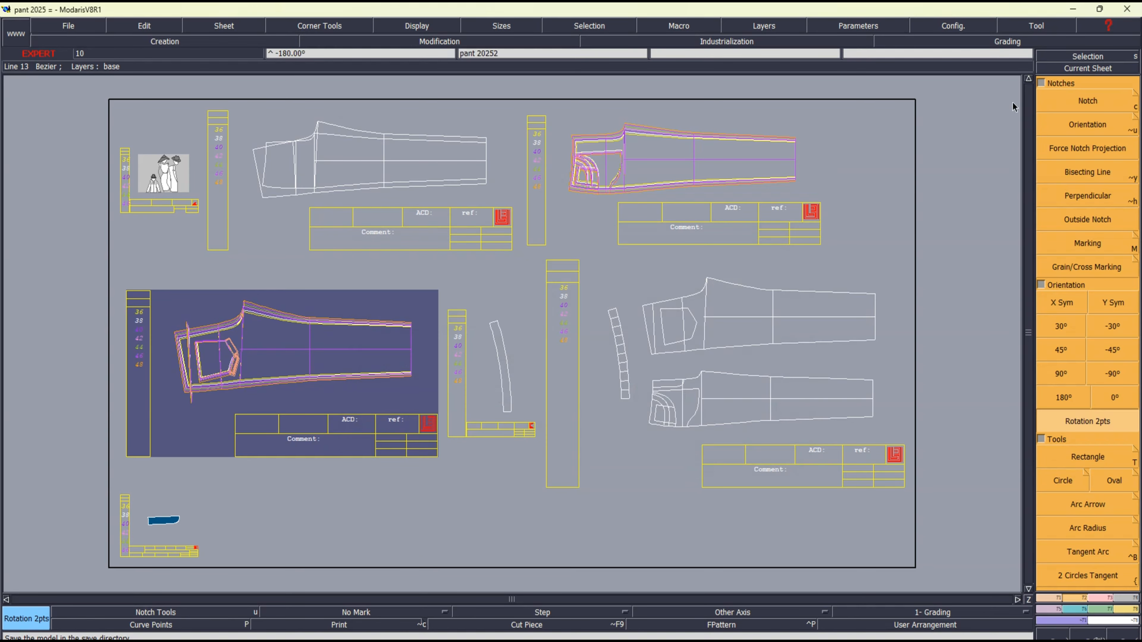
{"action": "left_click", "coordinate": [1127, 9]}
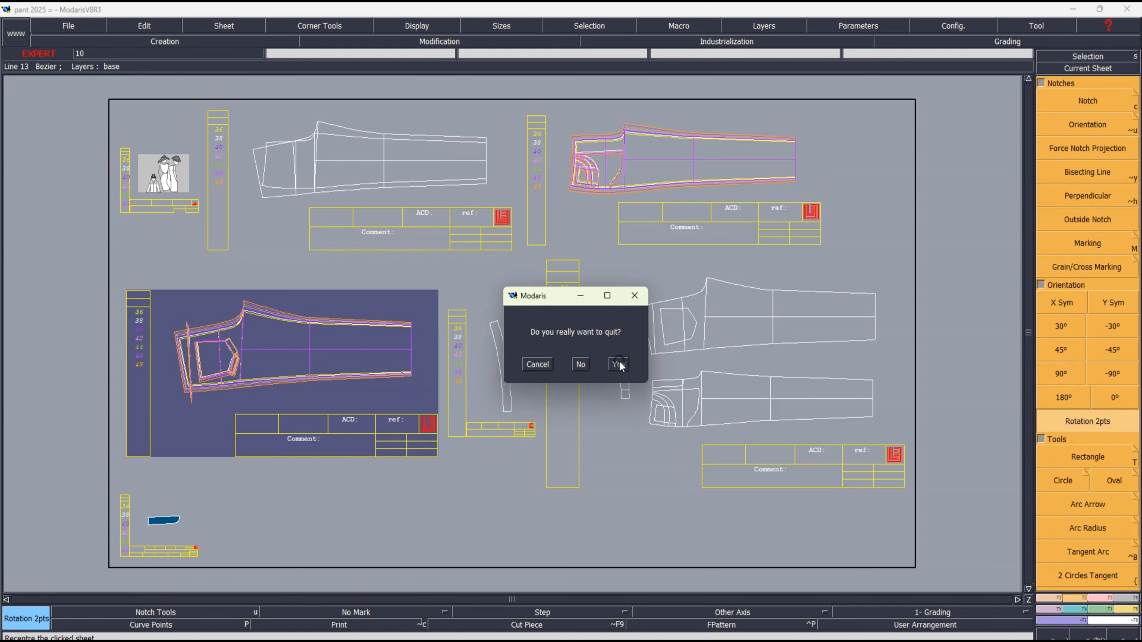